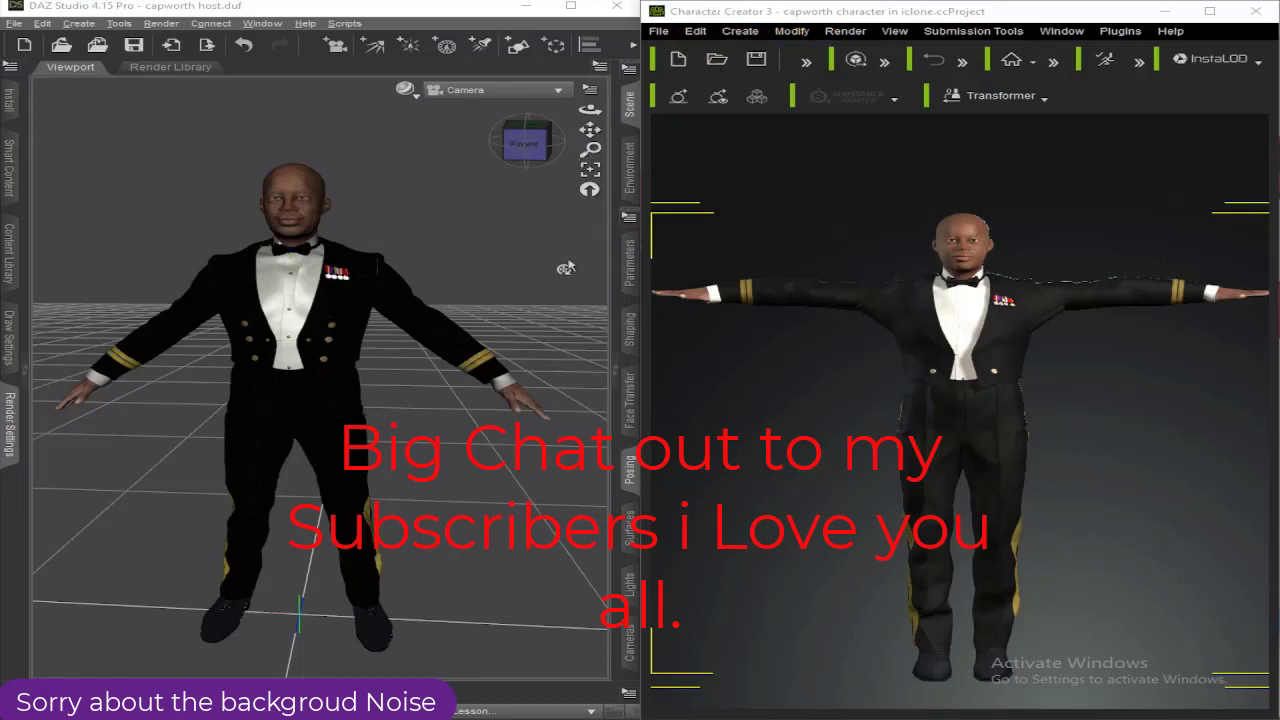
- Maximize DAZ Studio, select the Lewis HD figure and collapse its hierarchy in the scene list
click(574, 10)
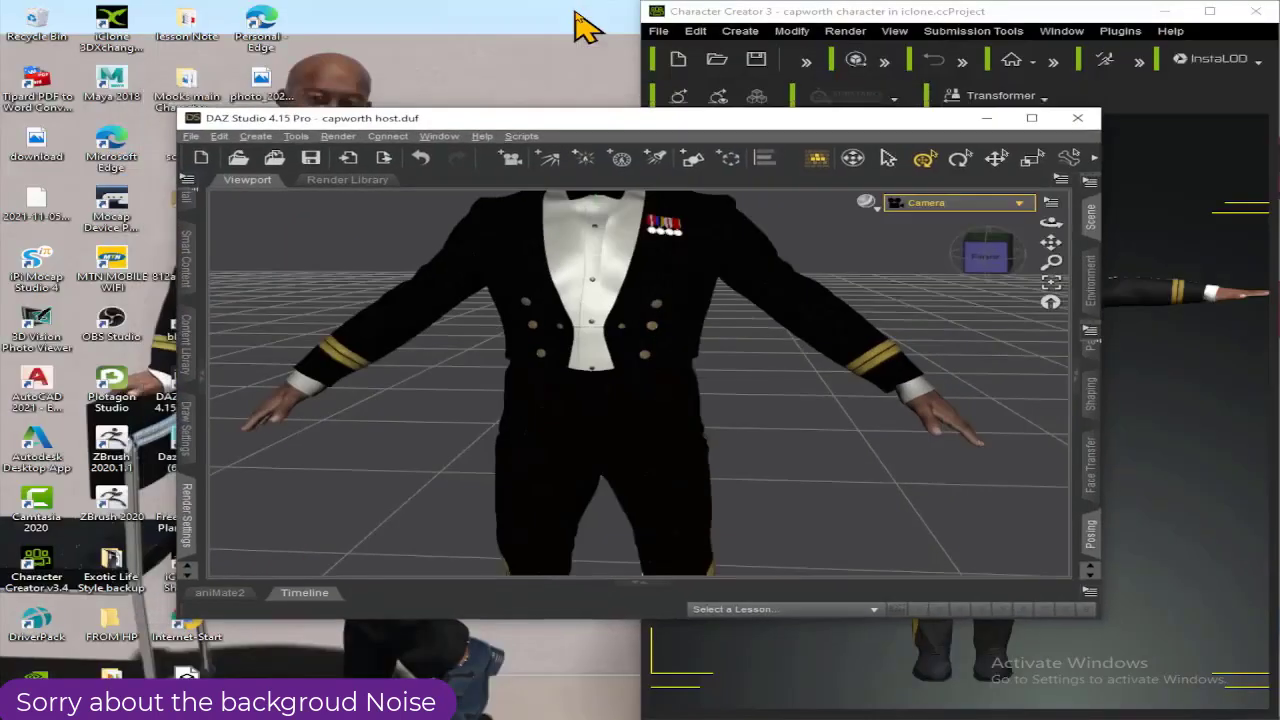
click(1032, 119)
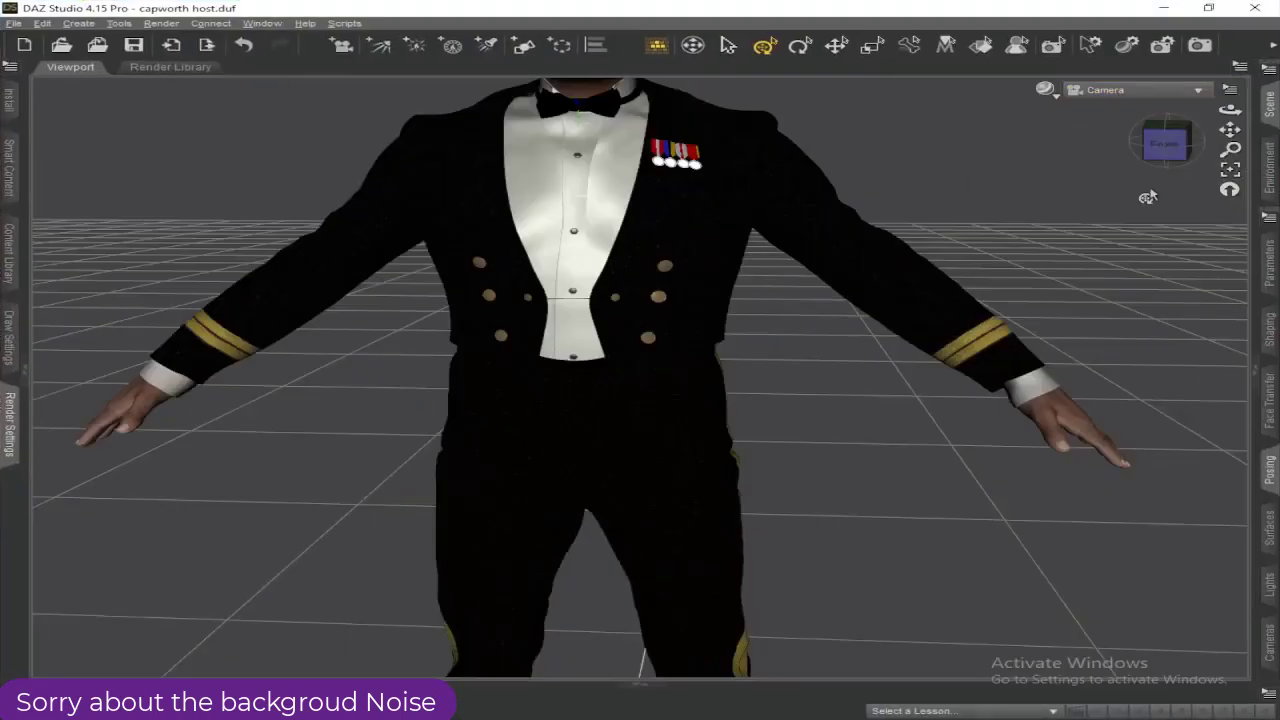
click(1232, 192)
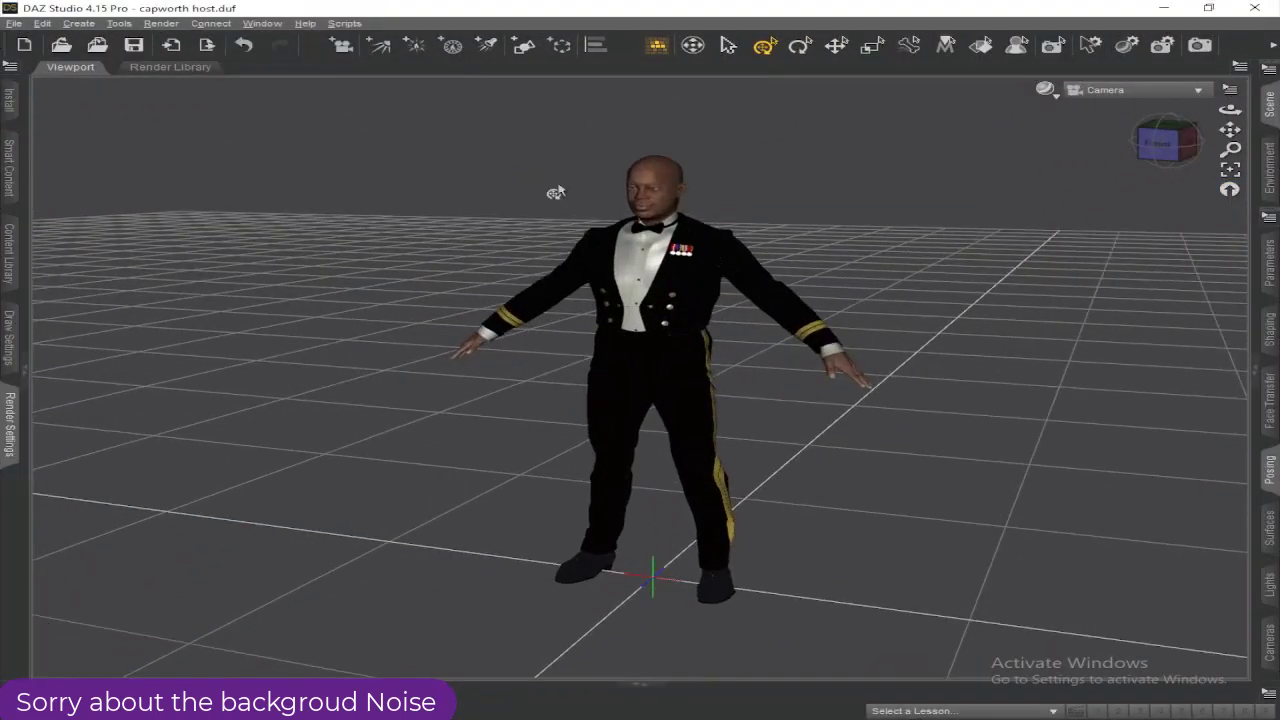
click(648, 187)
click(648, 187)
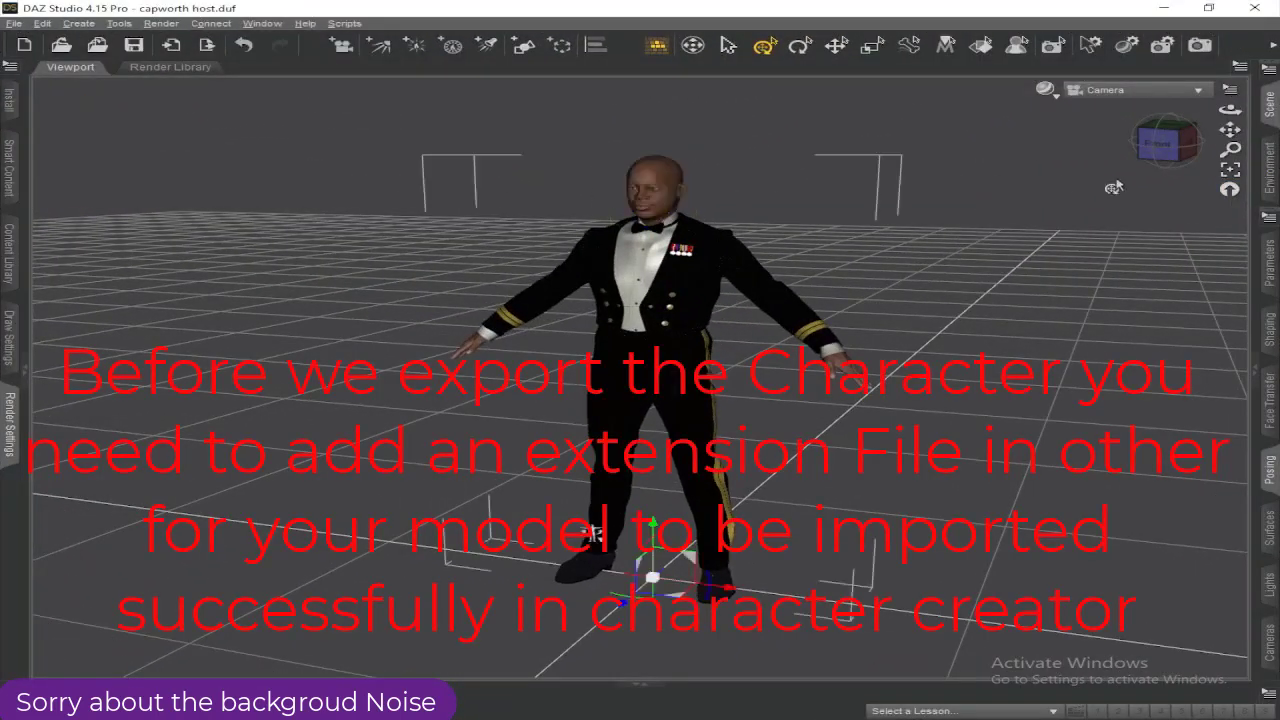
click(1267, 112)
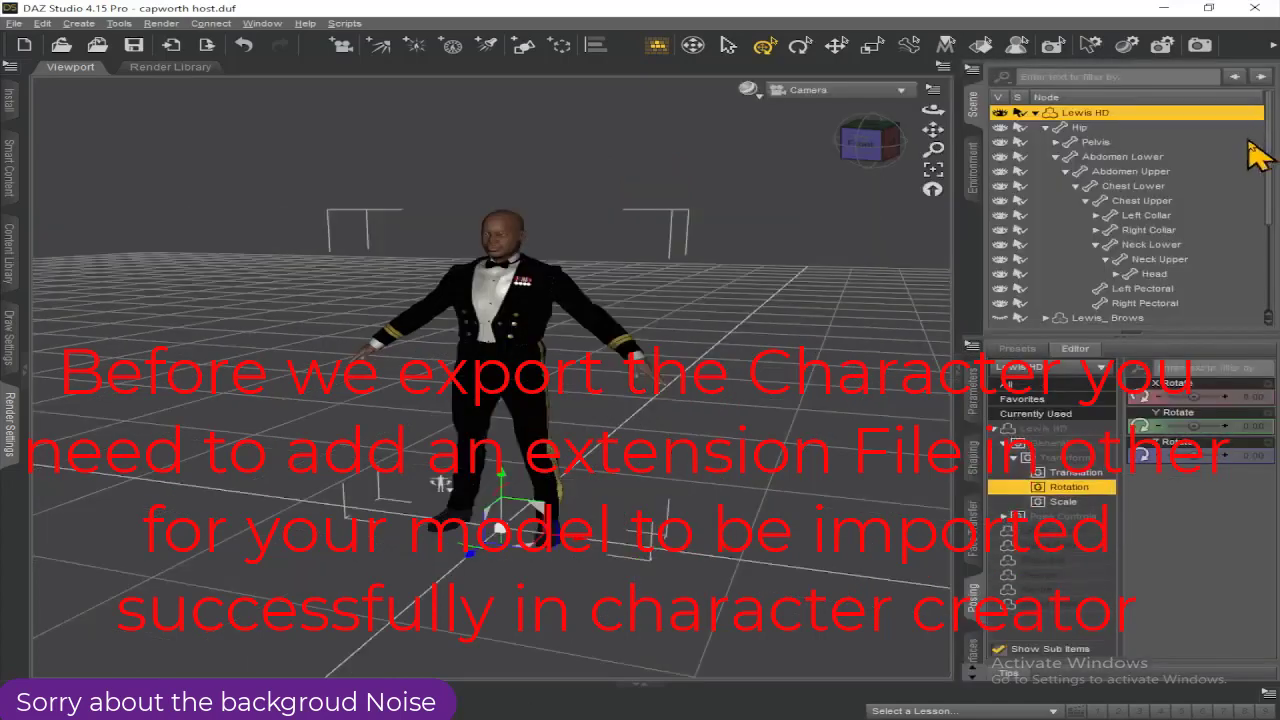
click(1036, 113)
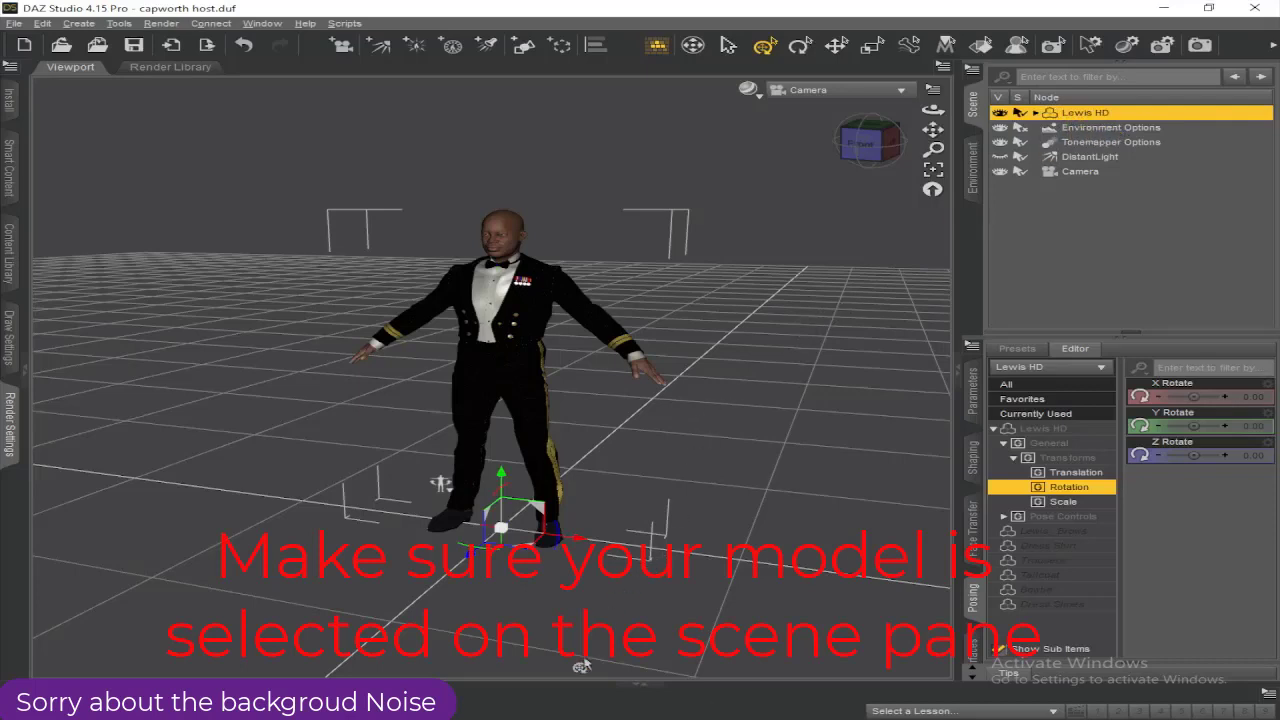
- Open a file browser window and go to the A_Pose folder inside DazResource
key(super+e)
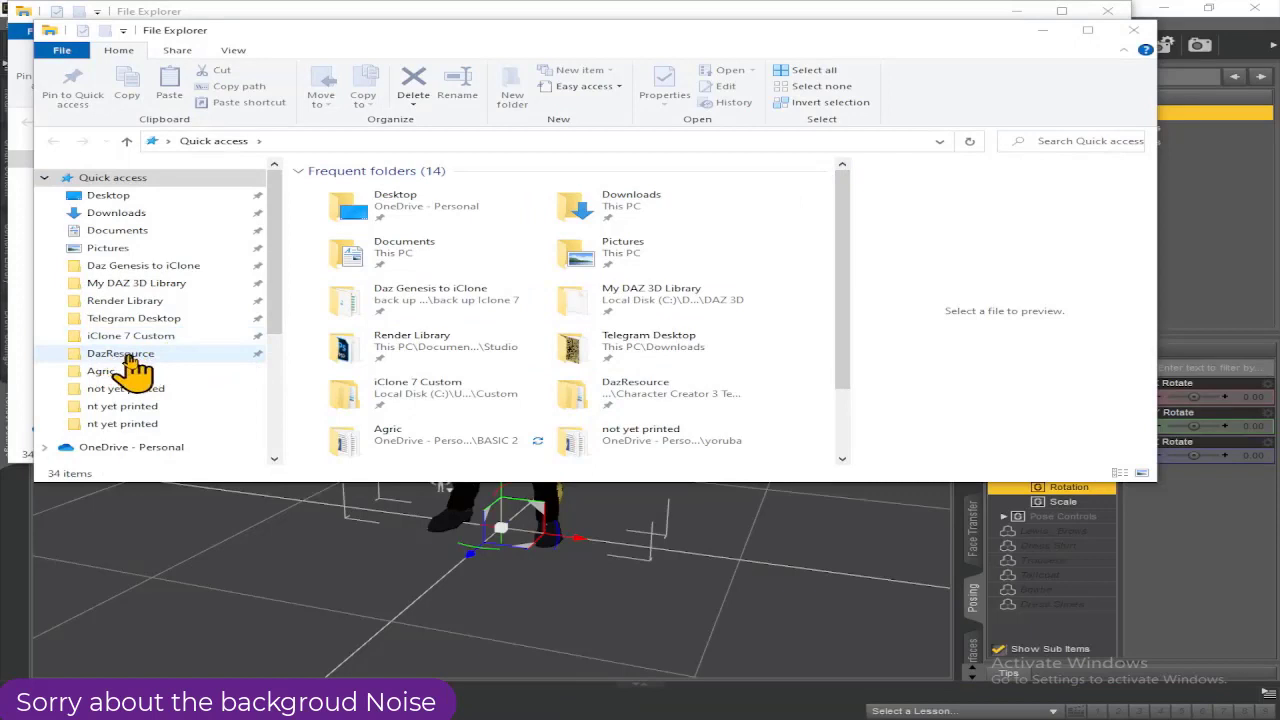
click(126, 355)
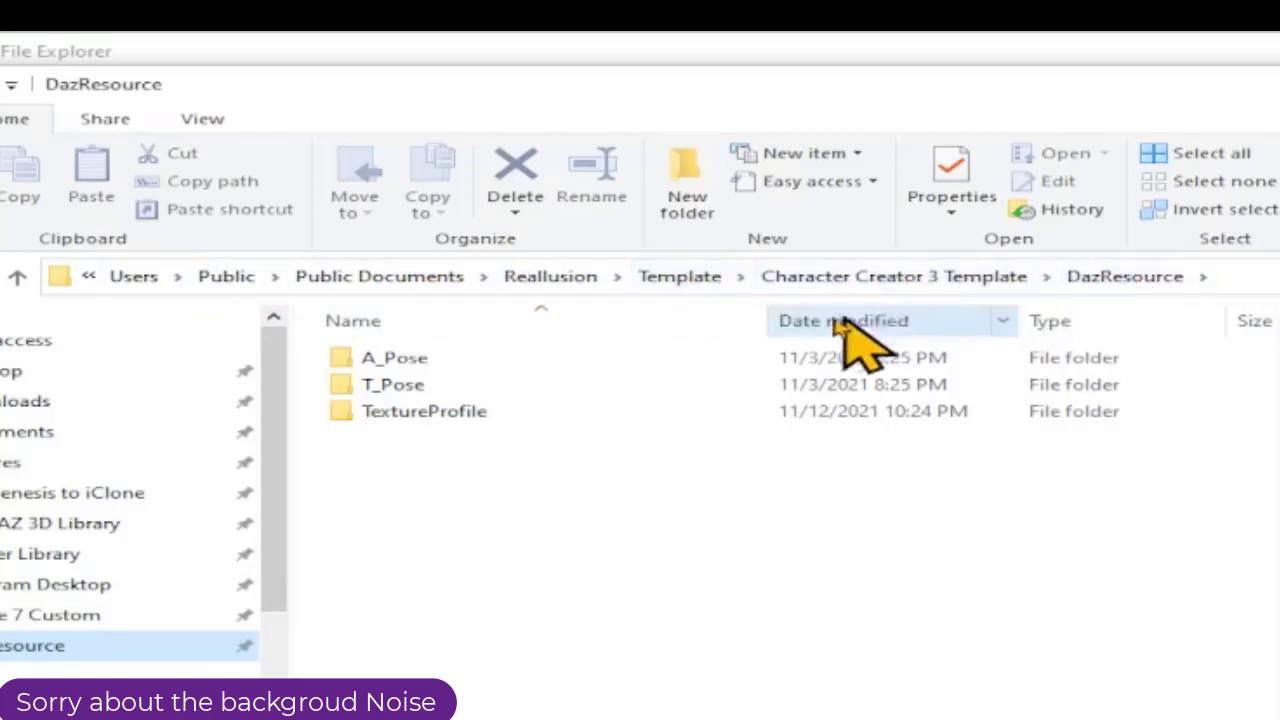
mouse_move(445, 364)
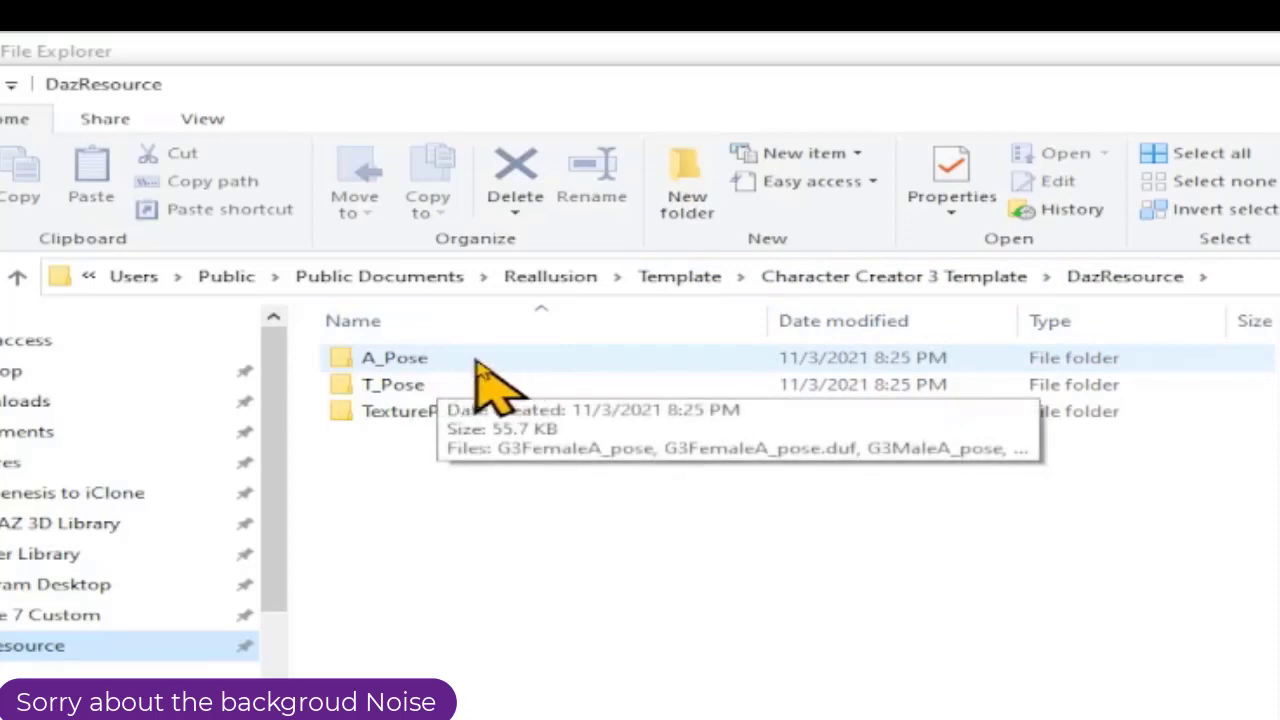
double_click(447, 362)
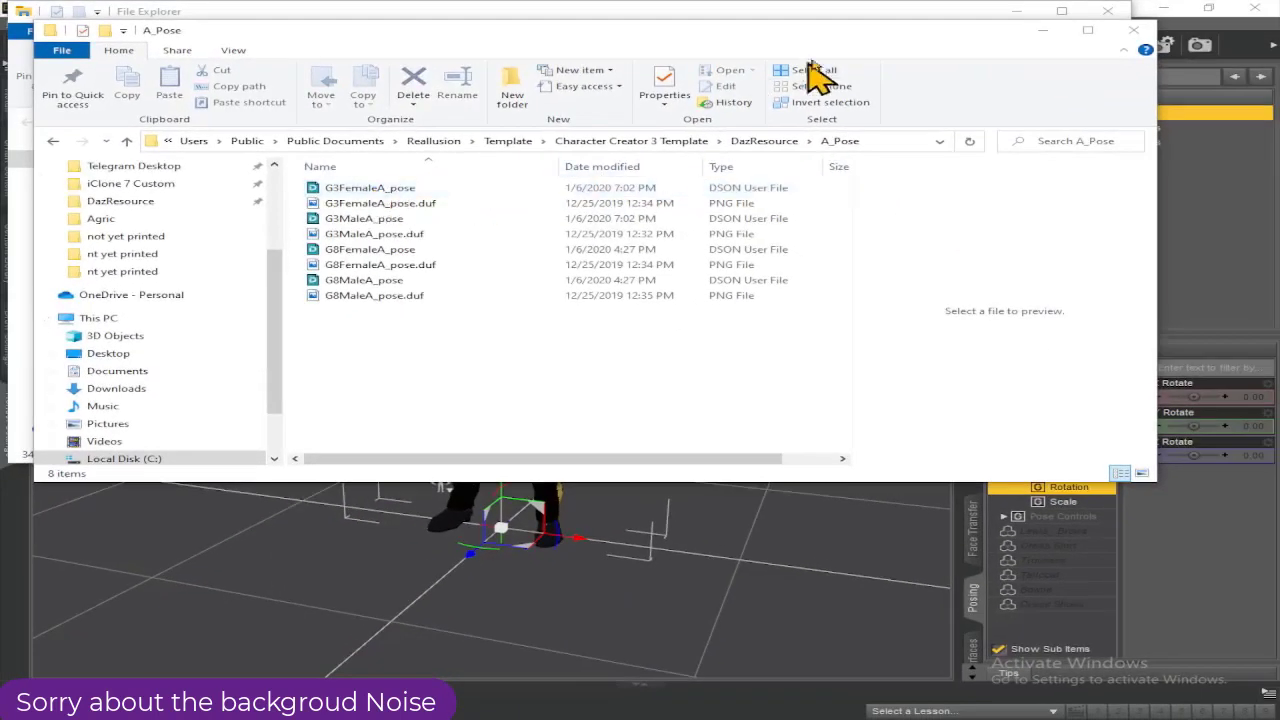
- Clear the view of the character and apply the G8MaleA_pose file to it from the A_Pose folder
drag(832, 35, 854, 107)
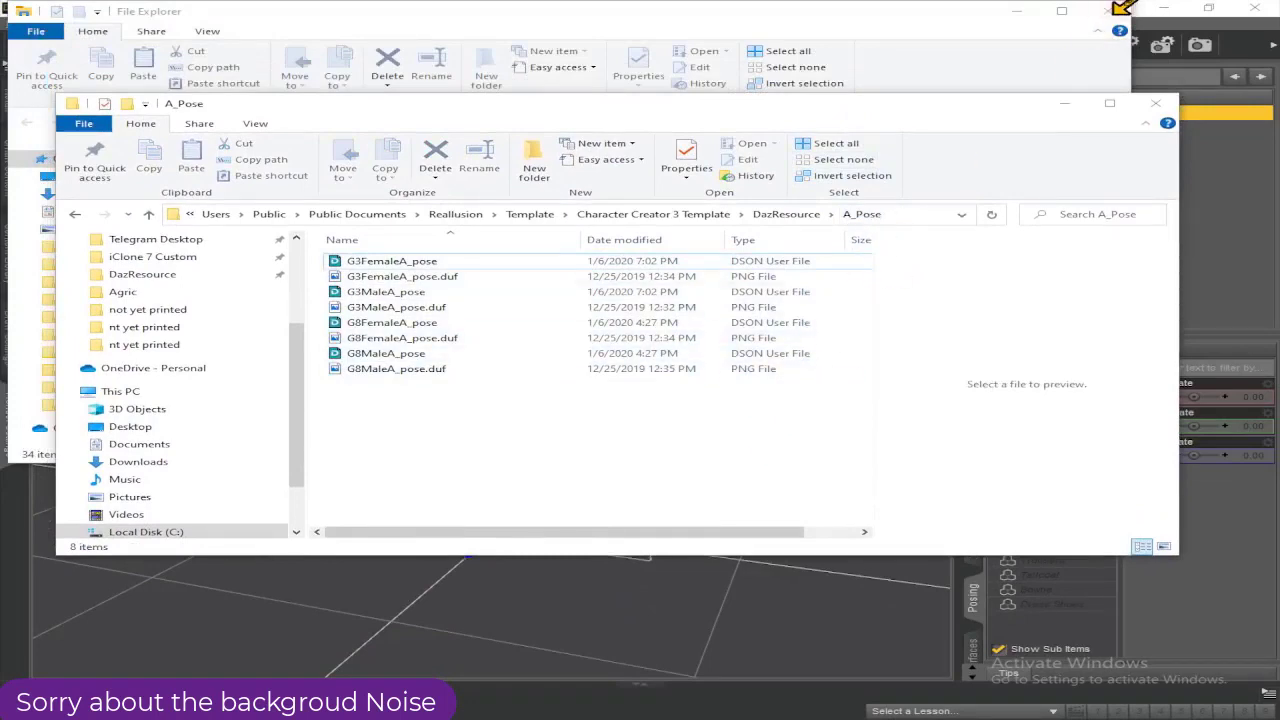
click(1018, 11)
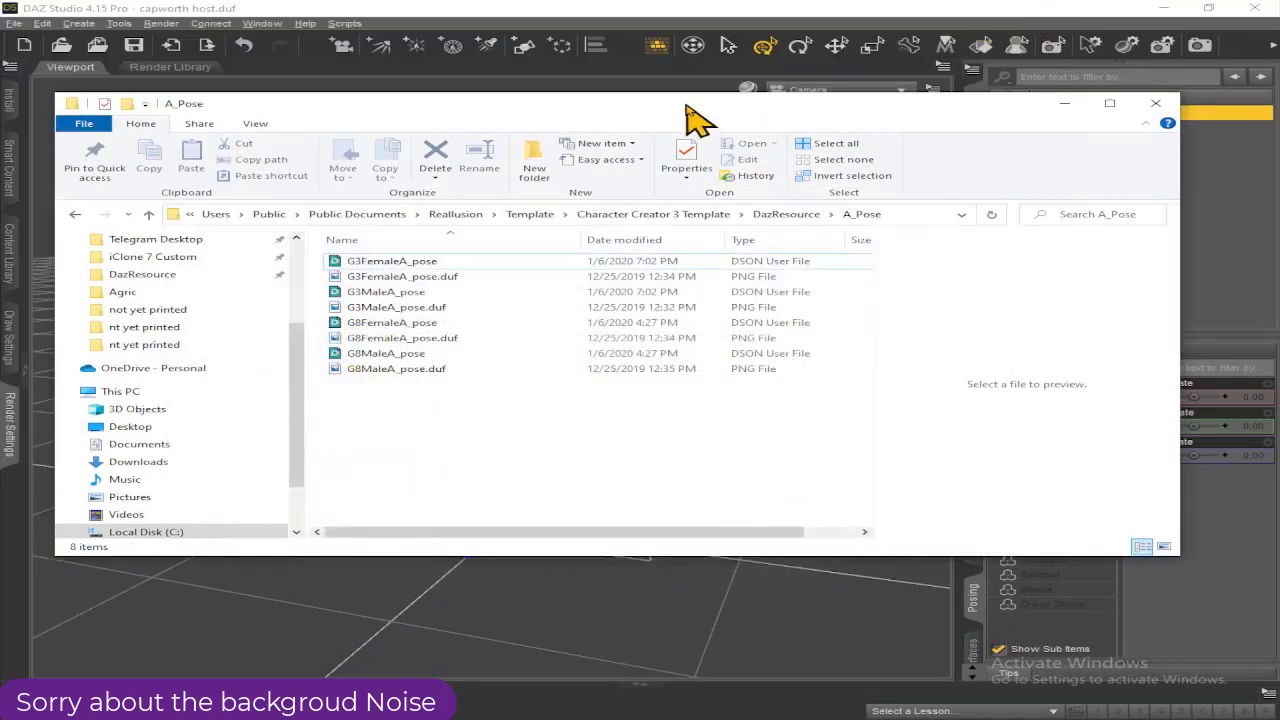
drag(691, 110, 1240, 179)
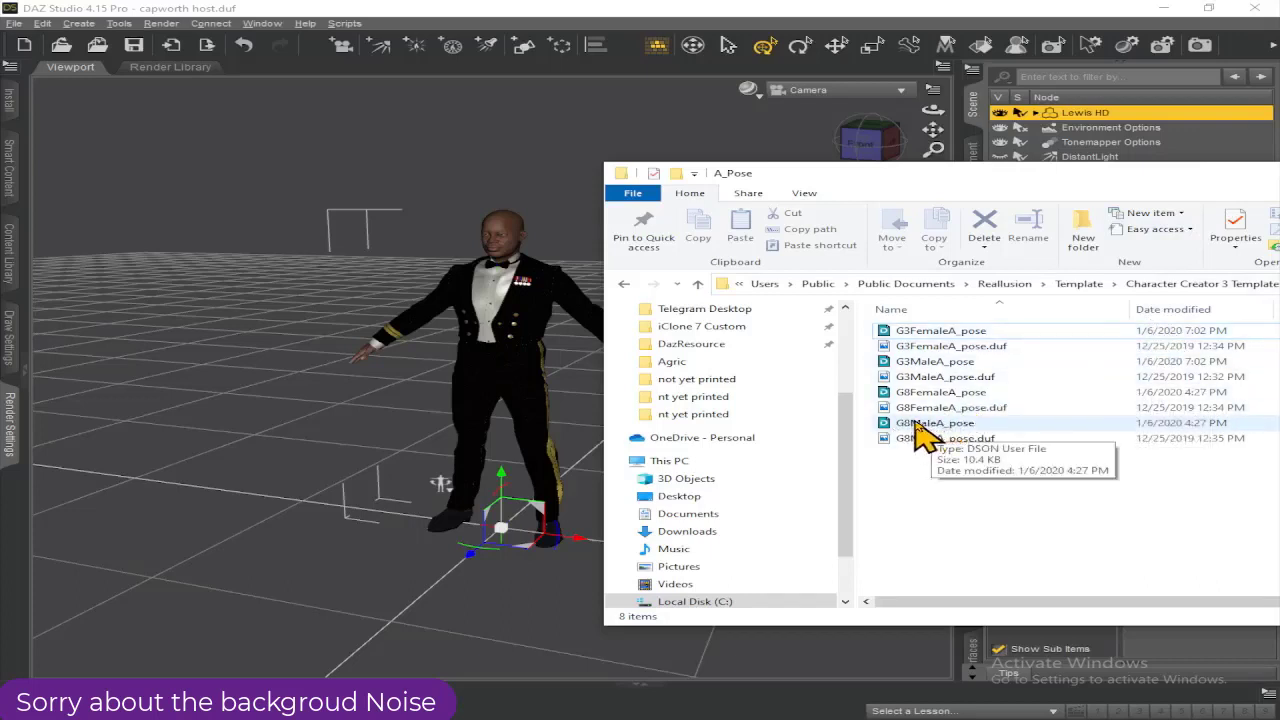
drag(914, 424, 485, 276)
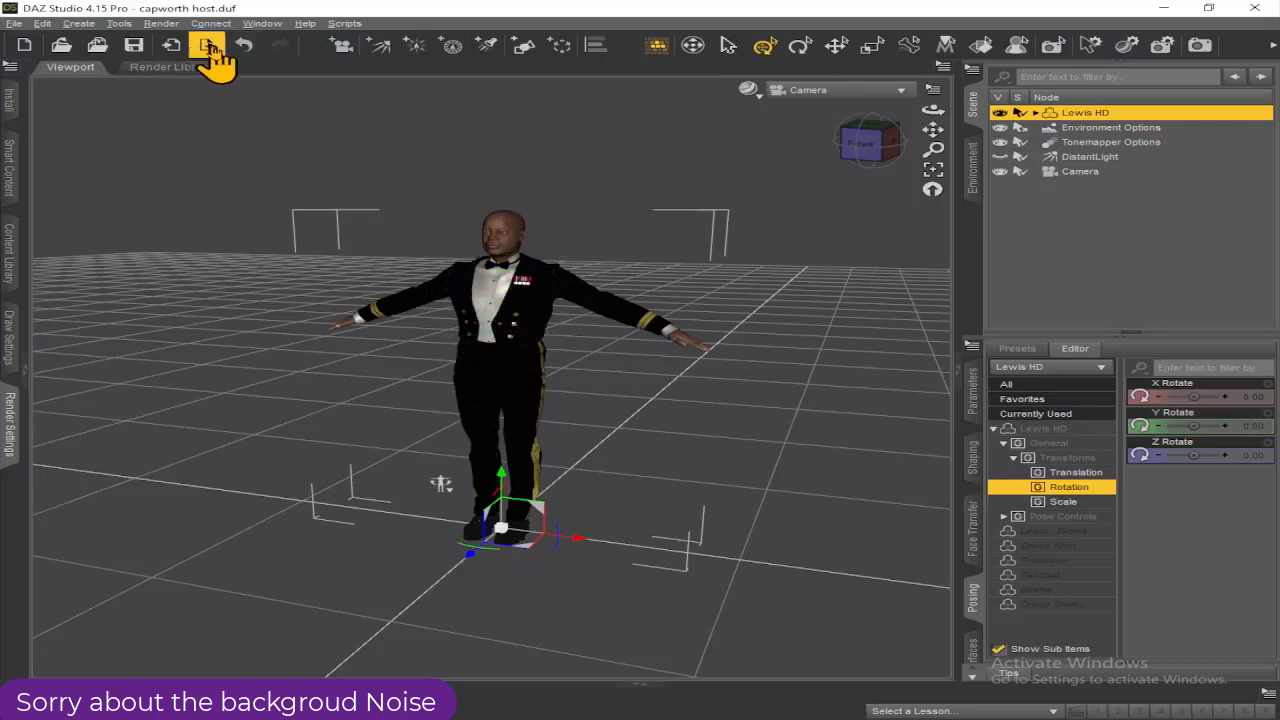
- Start an Autodesk FBX export of the scene and create a folder named Youtube tutorial in Documents
click(15, 23)
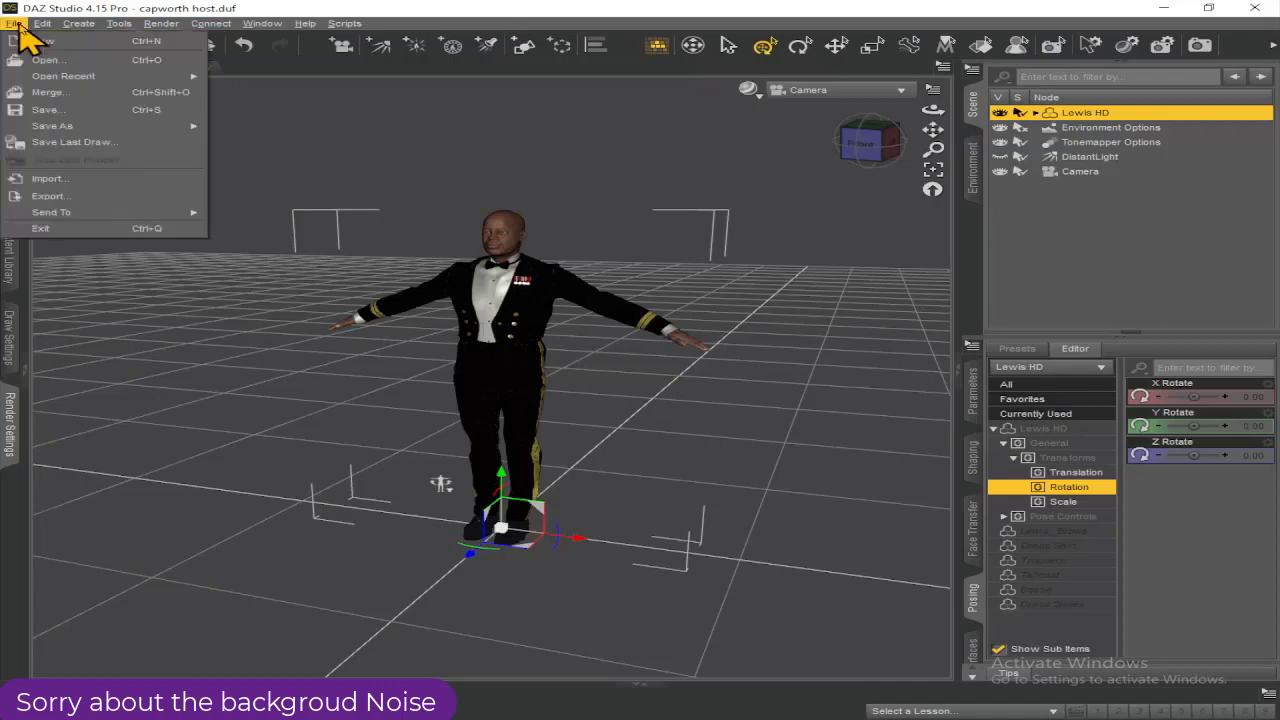
click(57, 196)
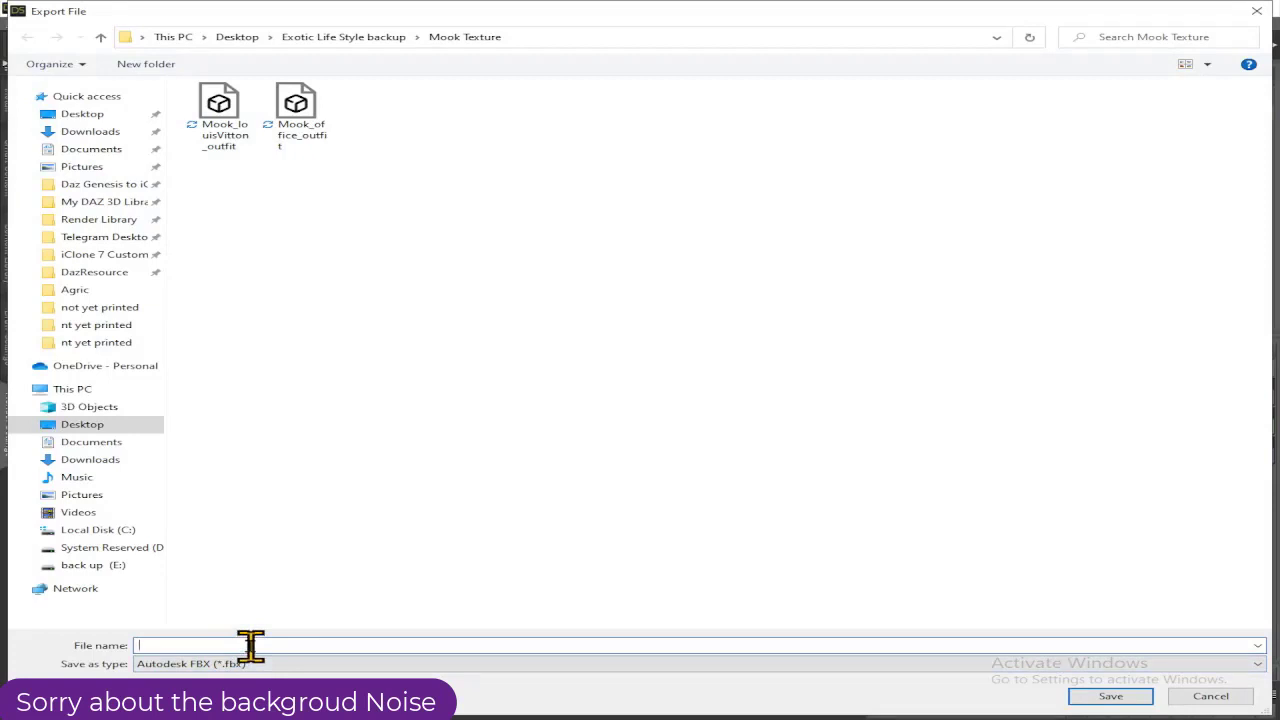
click(90, 154)
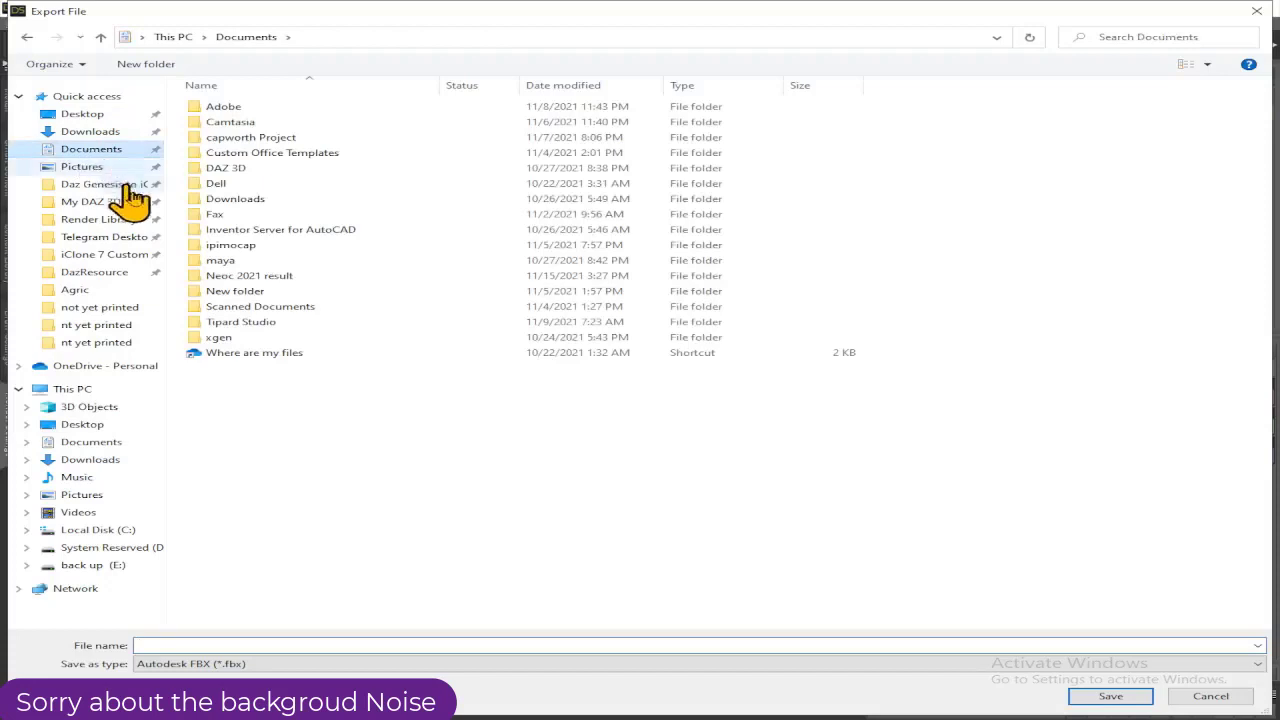
right_click(346, 441)
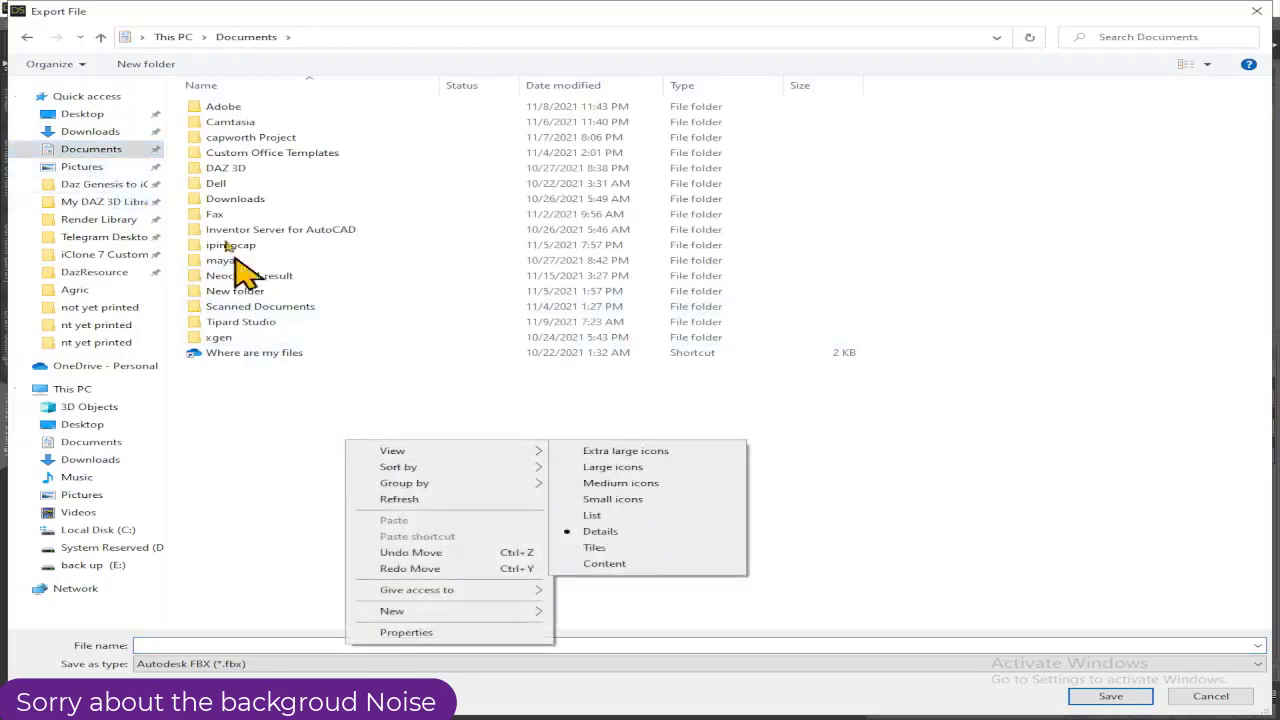
click(157, 70)
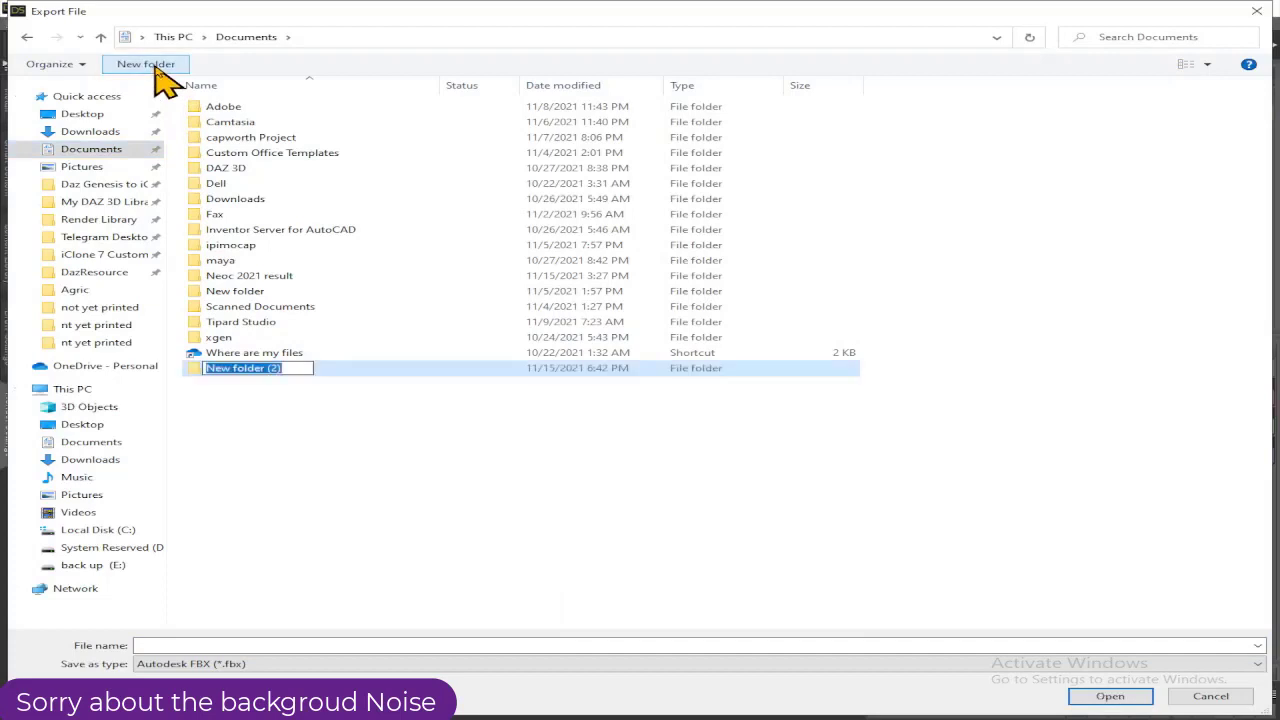
text(Youtube tut)
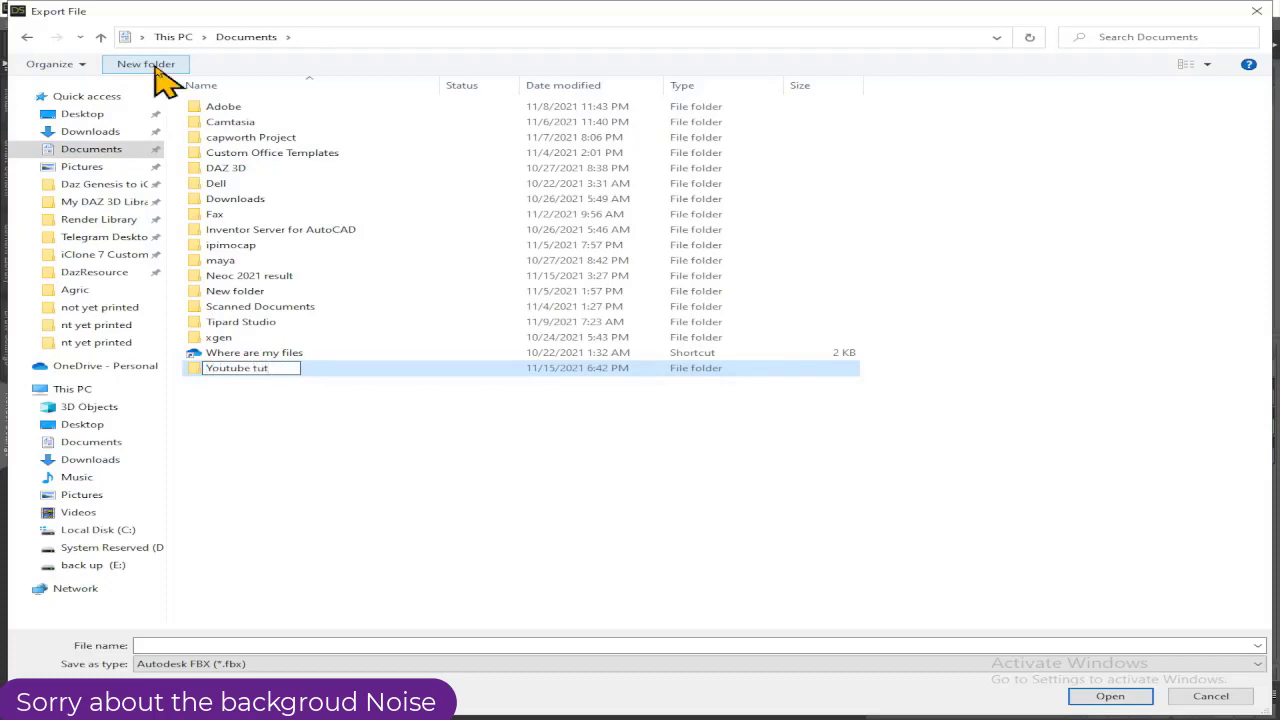
text(orial)
key(Return)
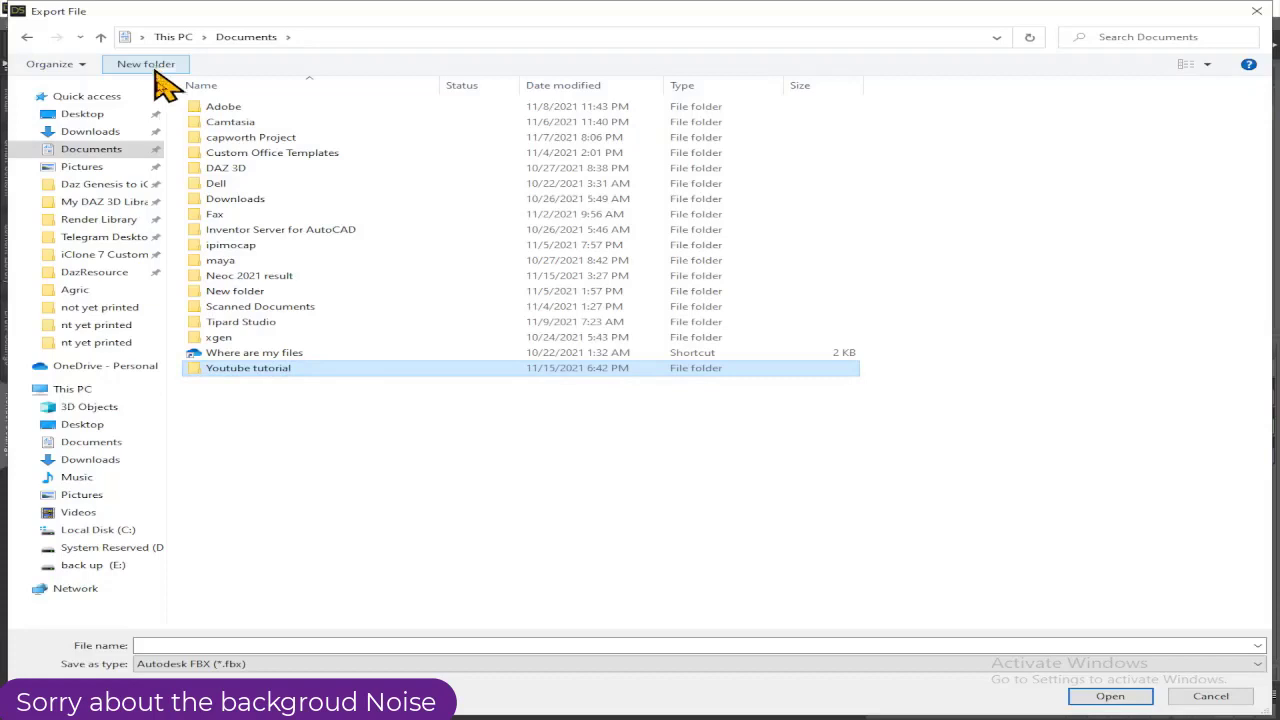
- Save the export as test 1 inside the Youtube tutorial folder
double_click(308, 370)
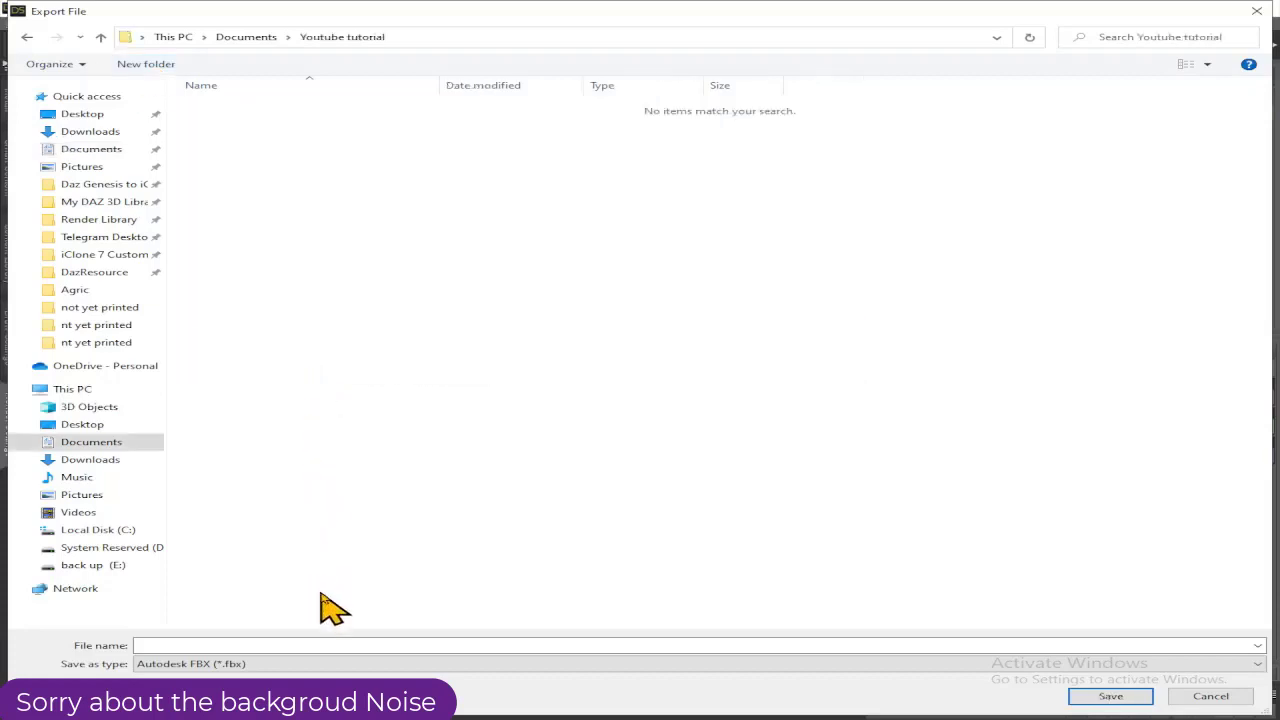
click(322, 645)
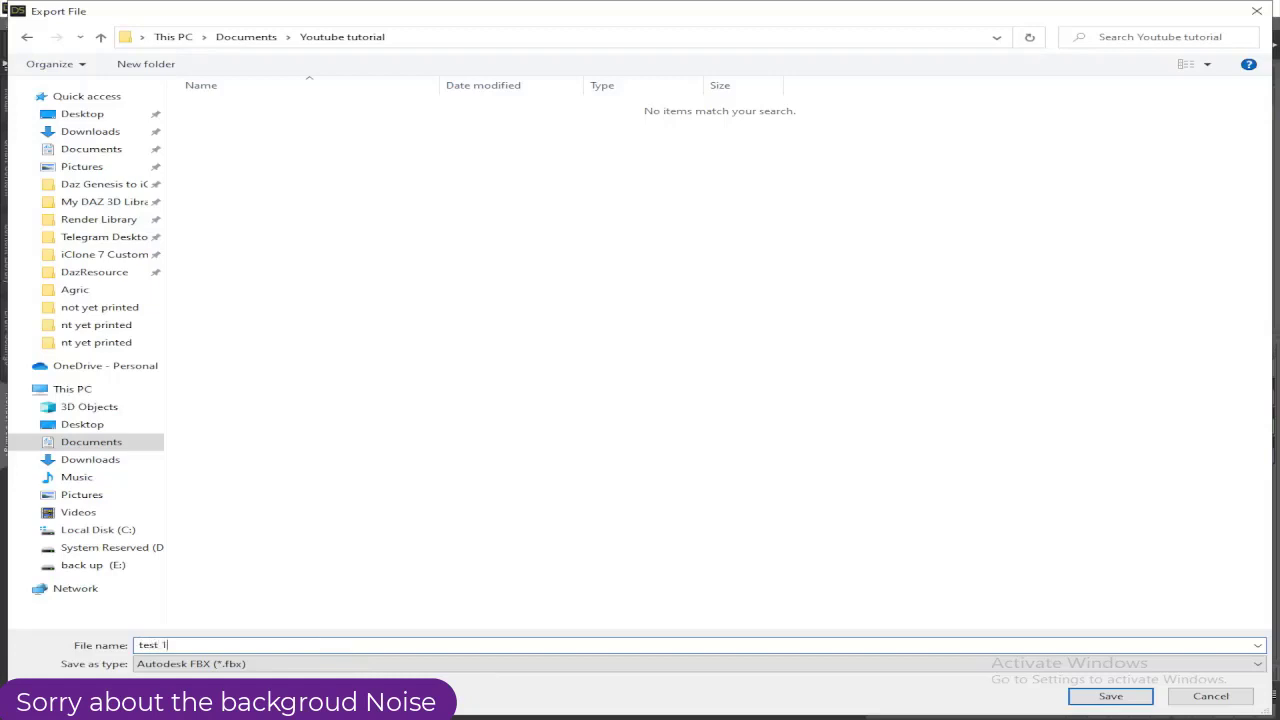
click(1110, 697)
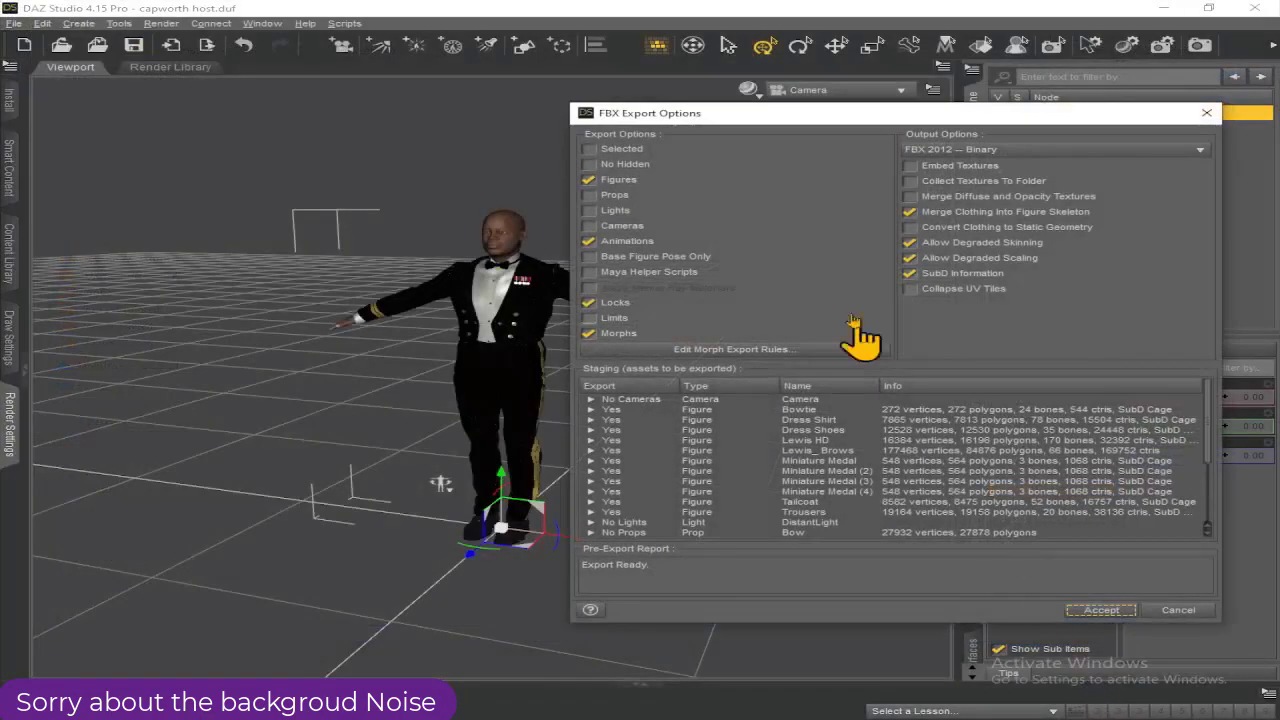
- Check the FBX export settings for Animations, Morphs, Merge Clothing Into Figure Skeleton, Allow Degraded Skinning, Allow Degraded Scaling and SubD Information
click(651, 243)
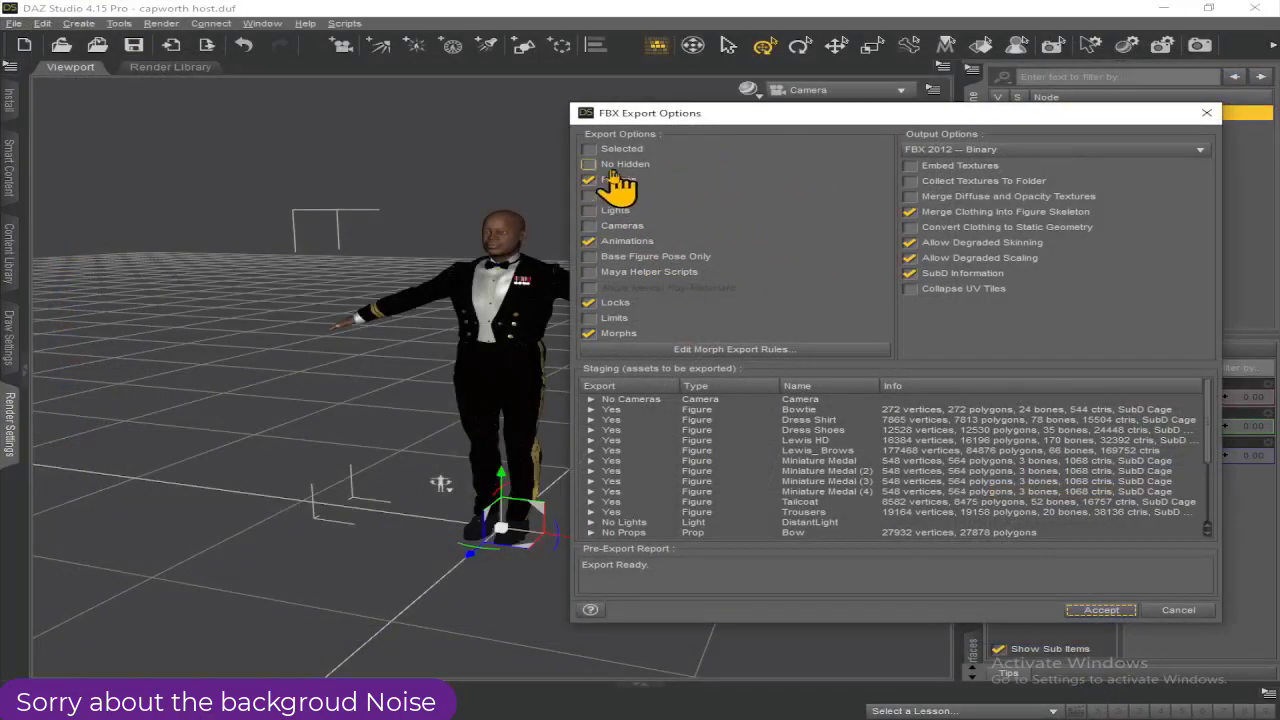
click(589, 242)
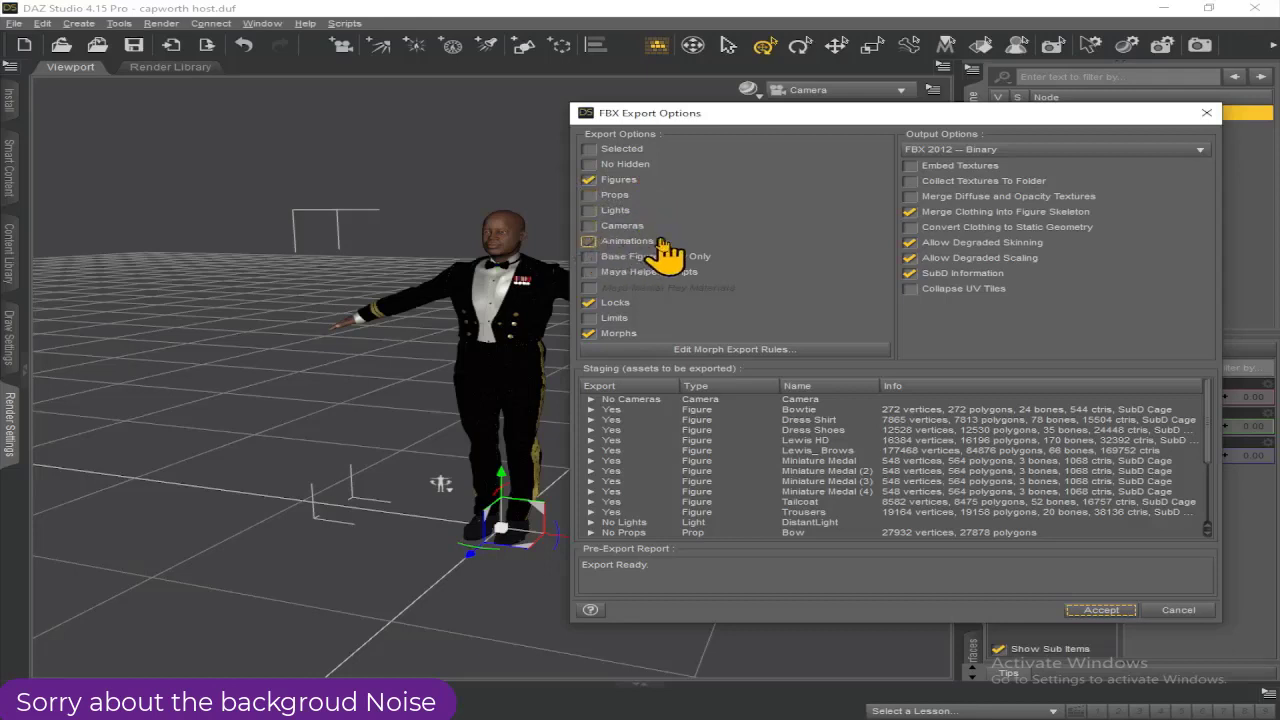
click(612, 334)
click(632, 336)
click(910, 212)
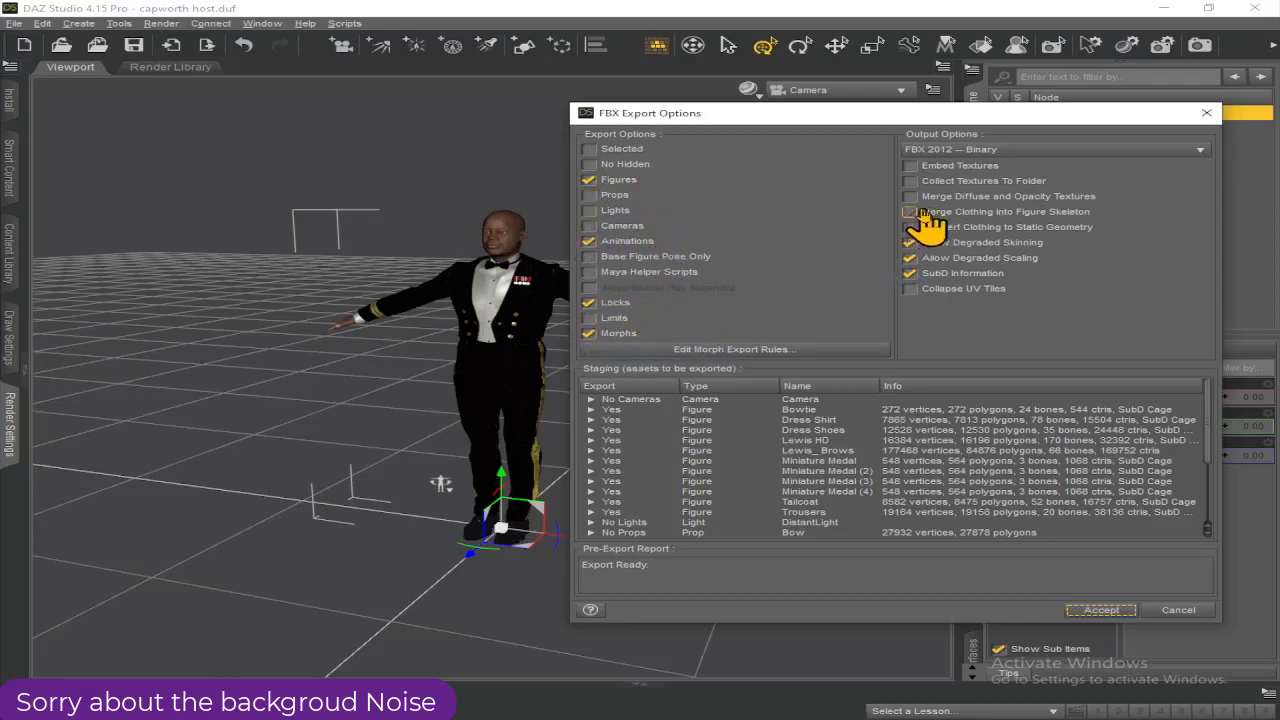
click(975, 213)
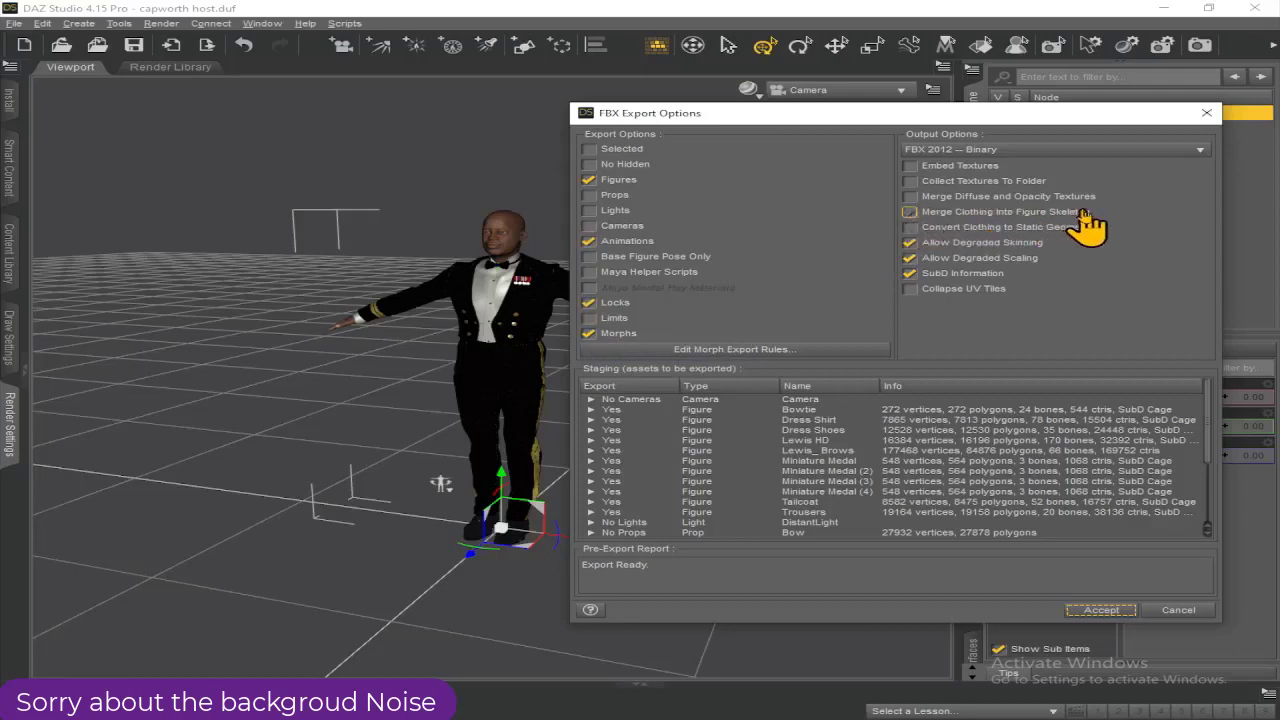
click(910, 243)
click(1040, 243)
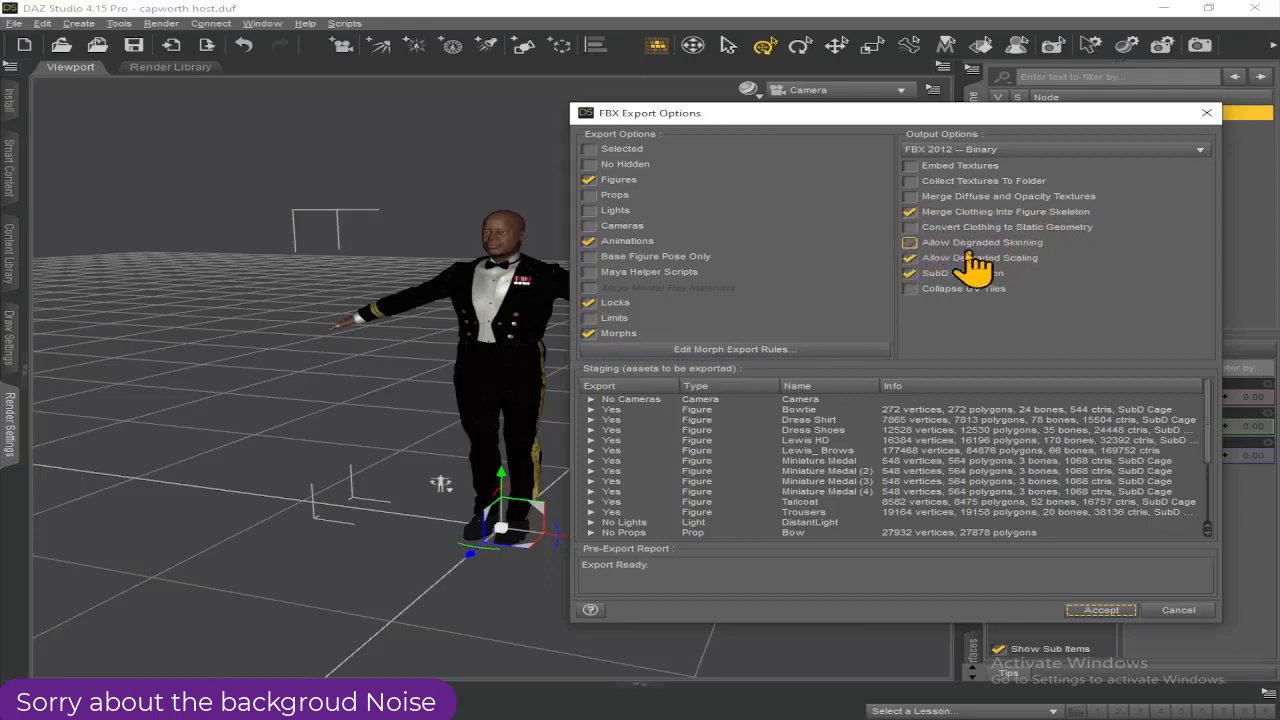
click(910, 258)
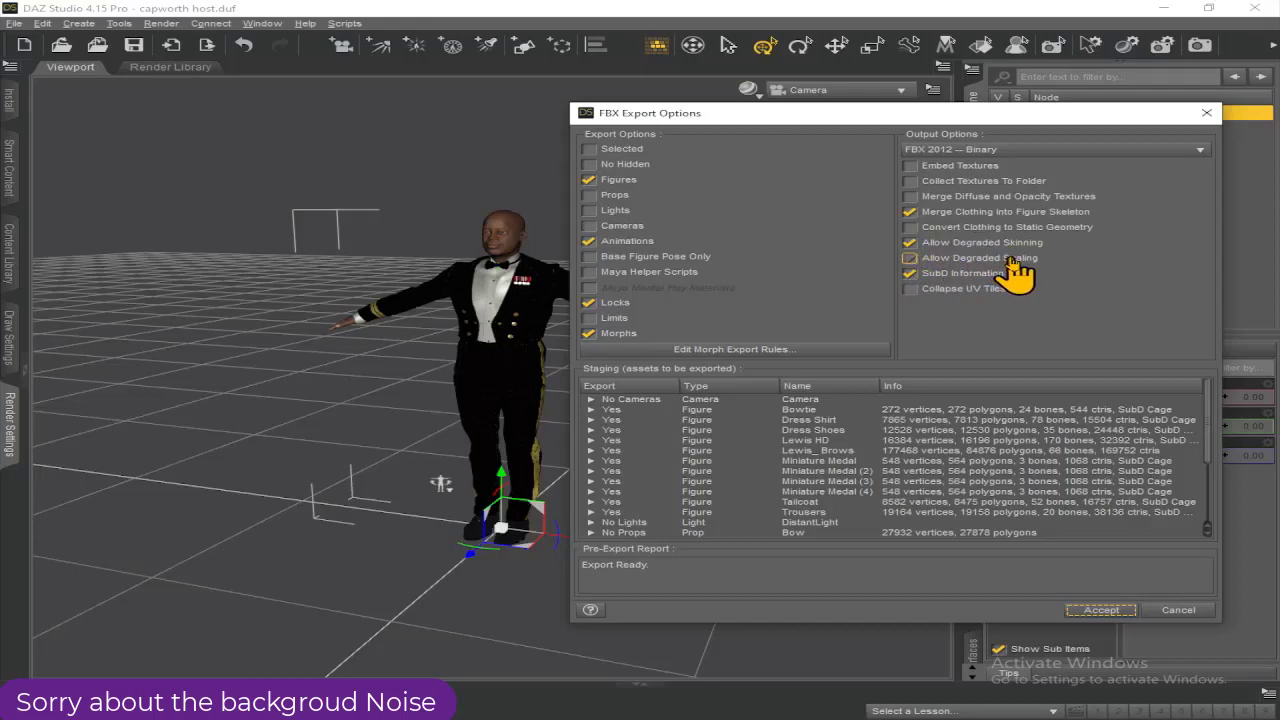
click(1011, 260)
click(910, 273)
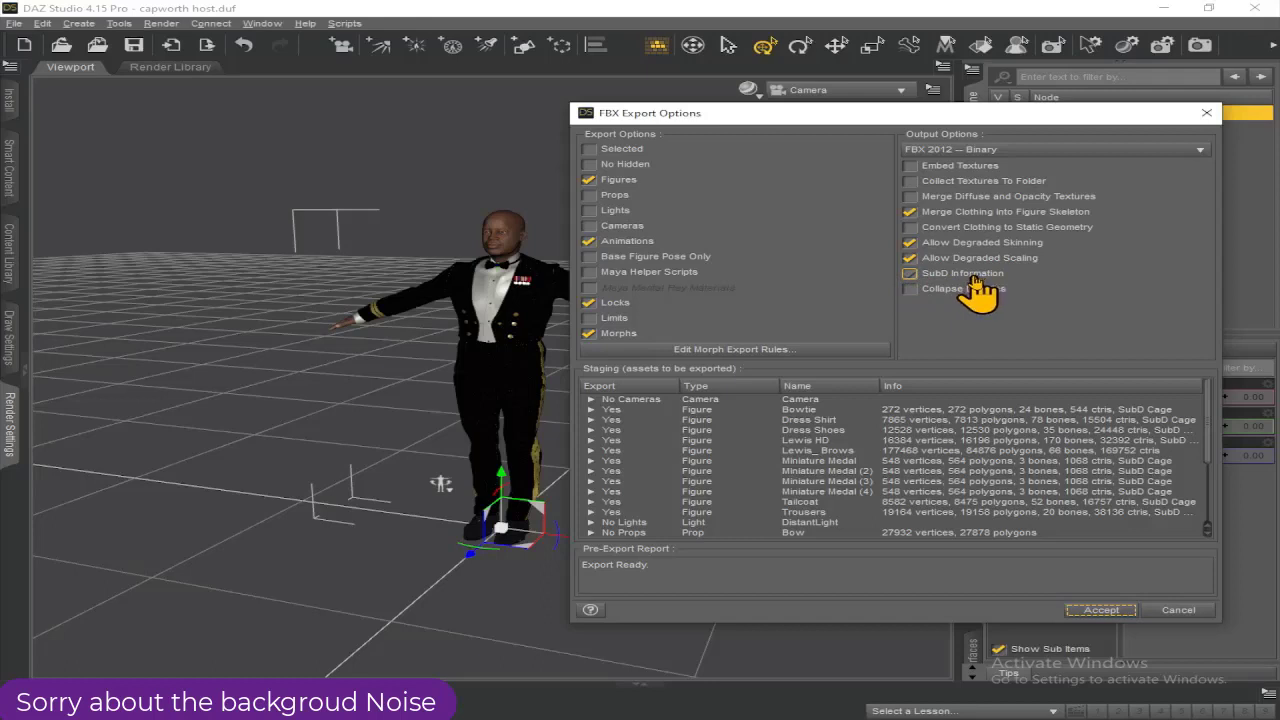
click(910, 273)
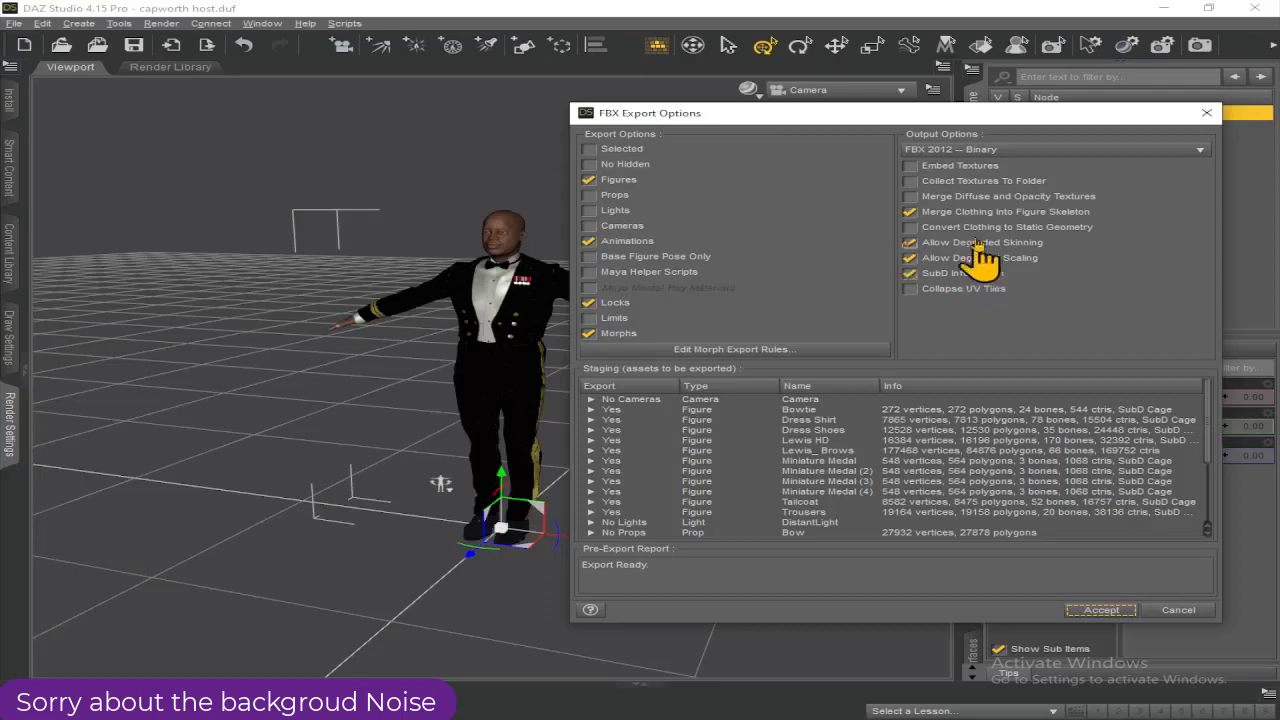
- Enable Collect Textures To Folder, keep Merge Clothing Into Figure Skeleton on, and run the FBX export
click(909, 182)
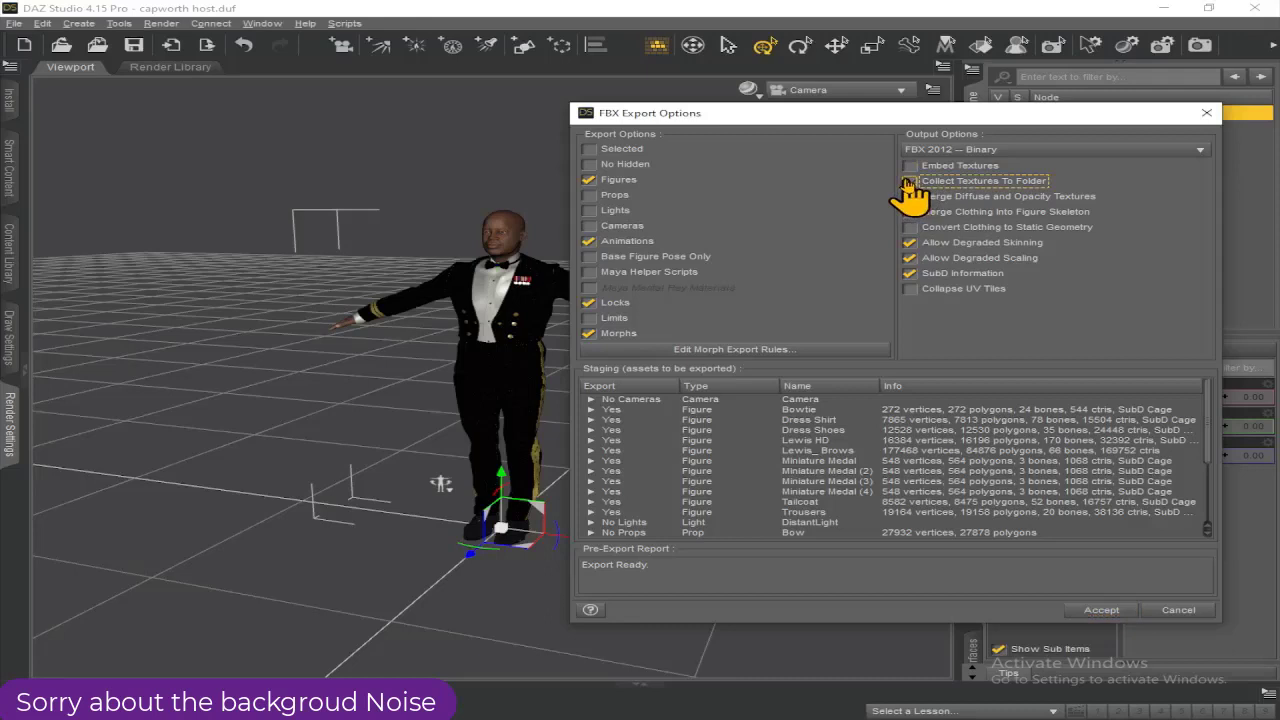
click(909, 212)
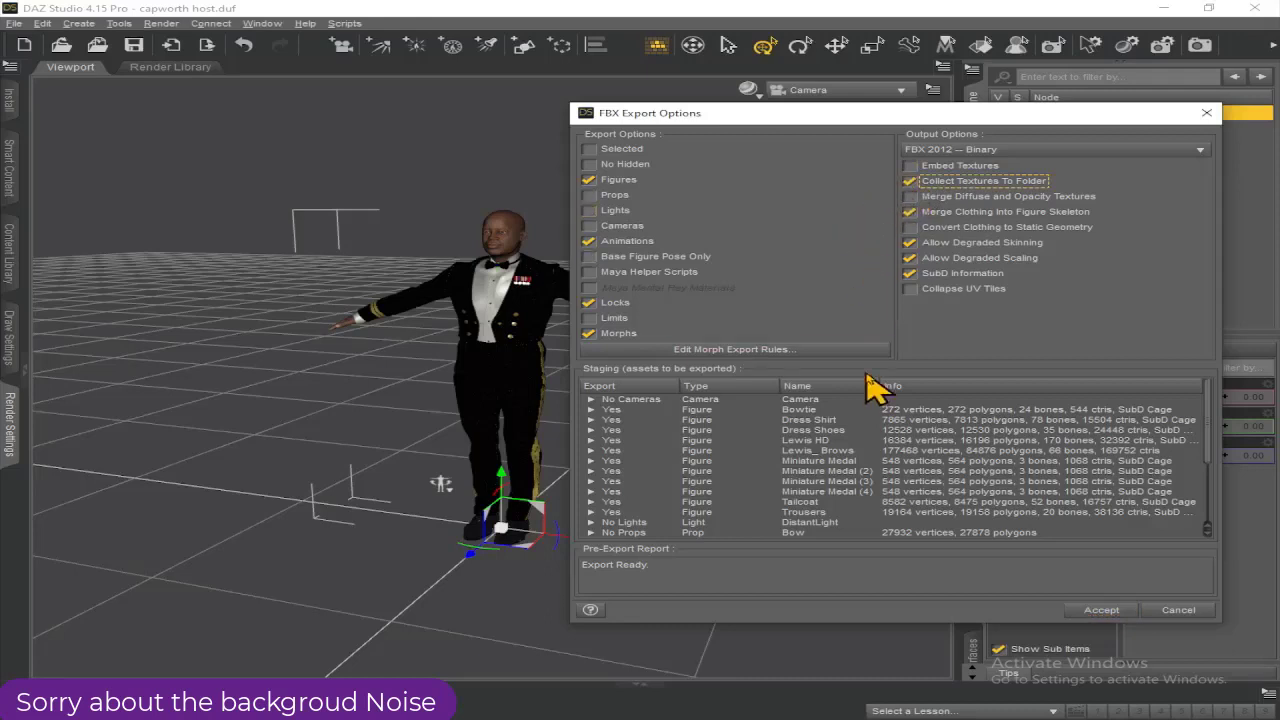
click(1101, 610)
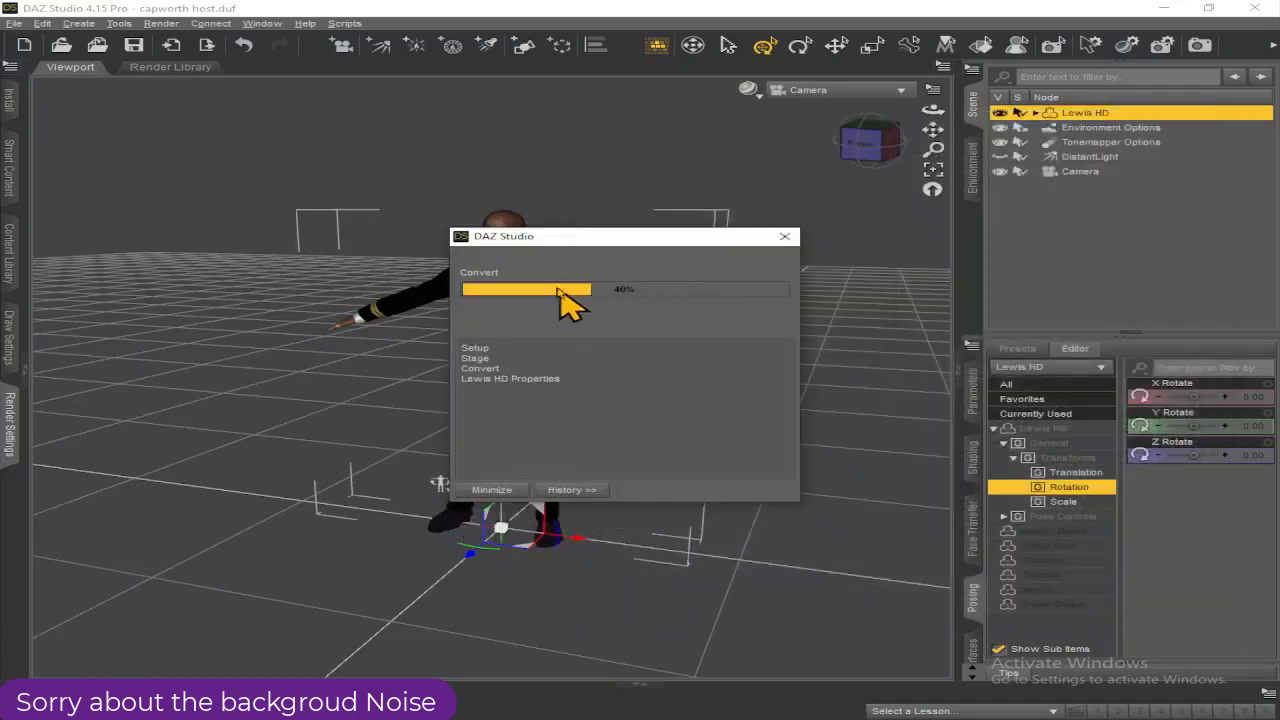
- Switch from DAZ Studio to Character Creator 3 with the default project open
drag(560, 238, 872, 236)
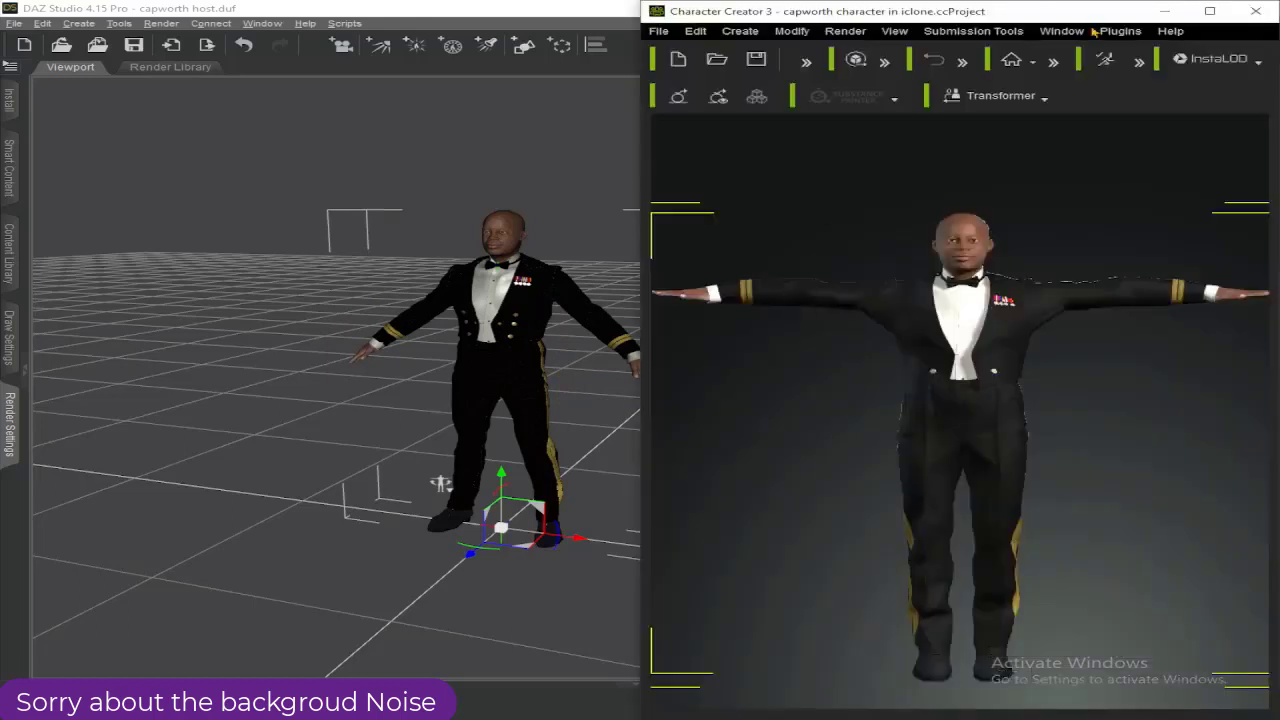
click(1207, 12)
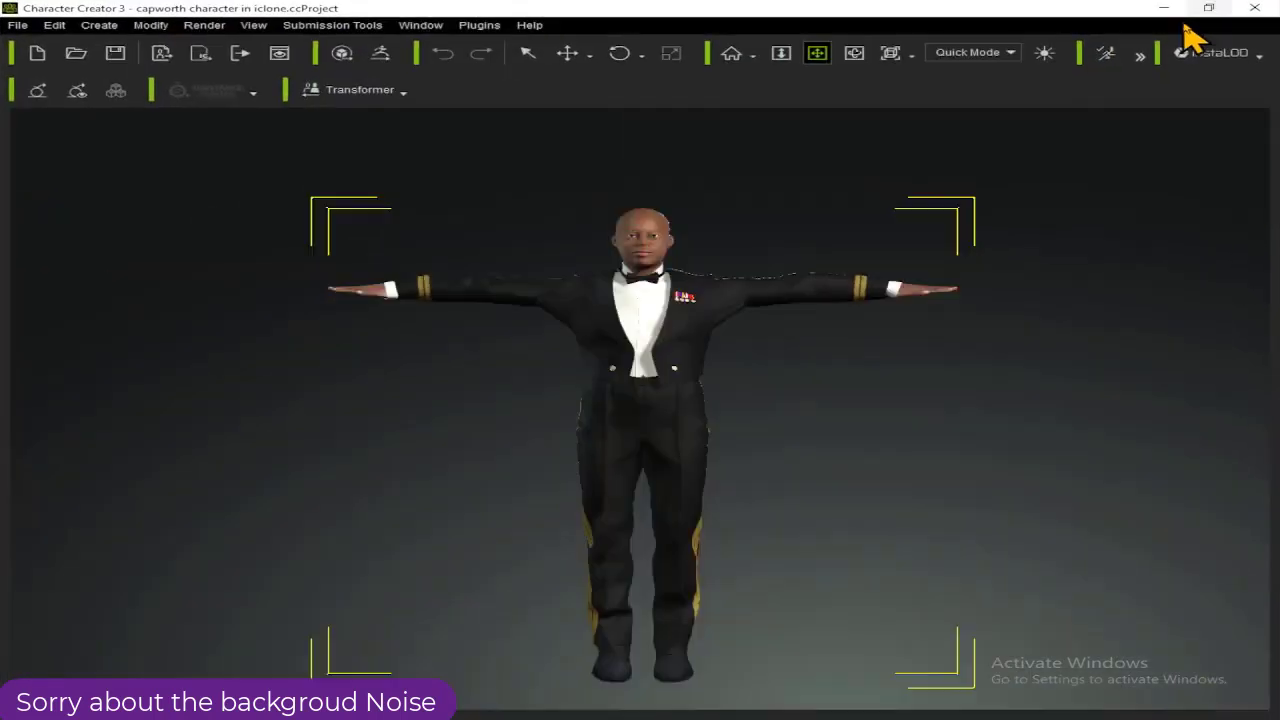
click(31, 57)
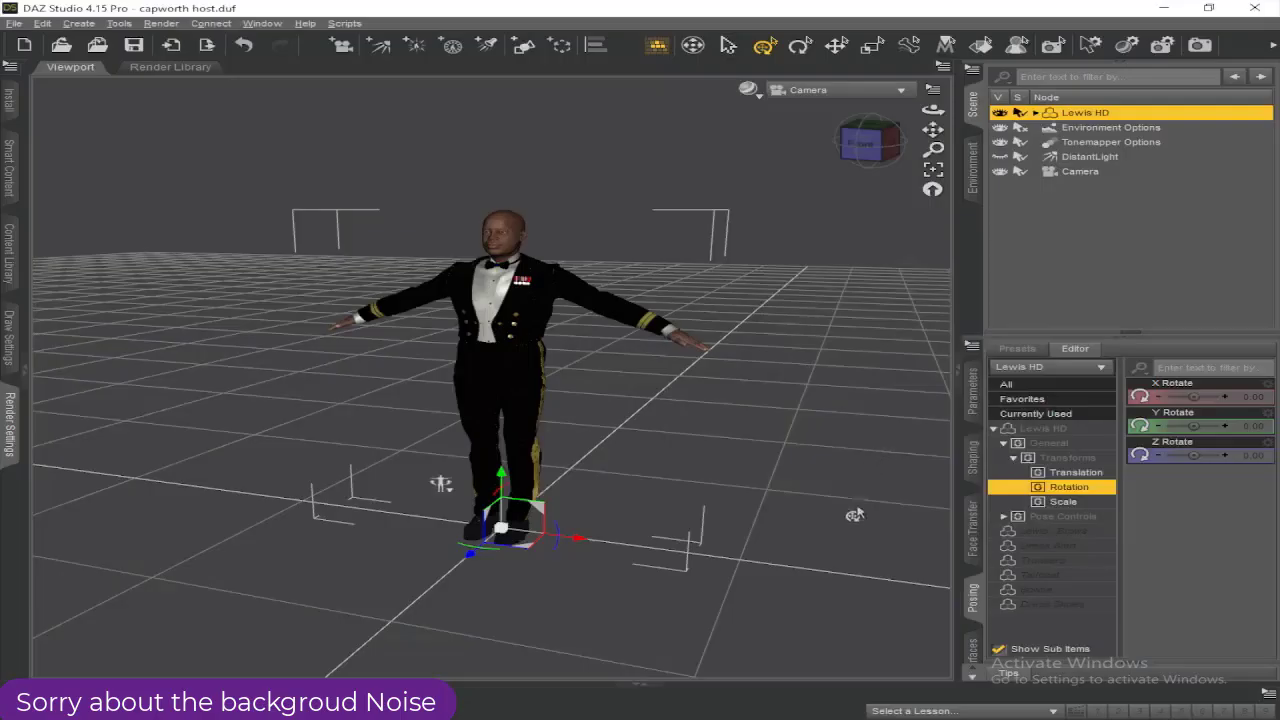
click(862, 712)
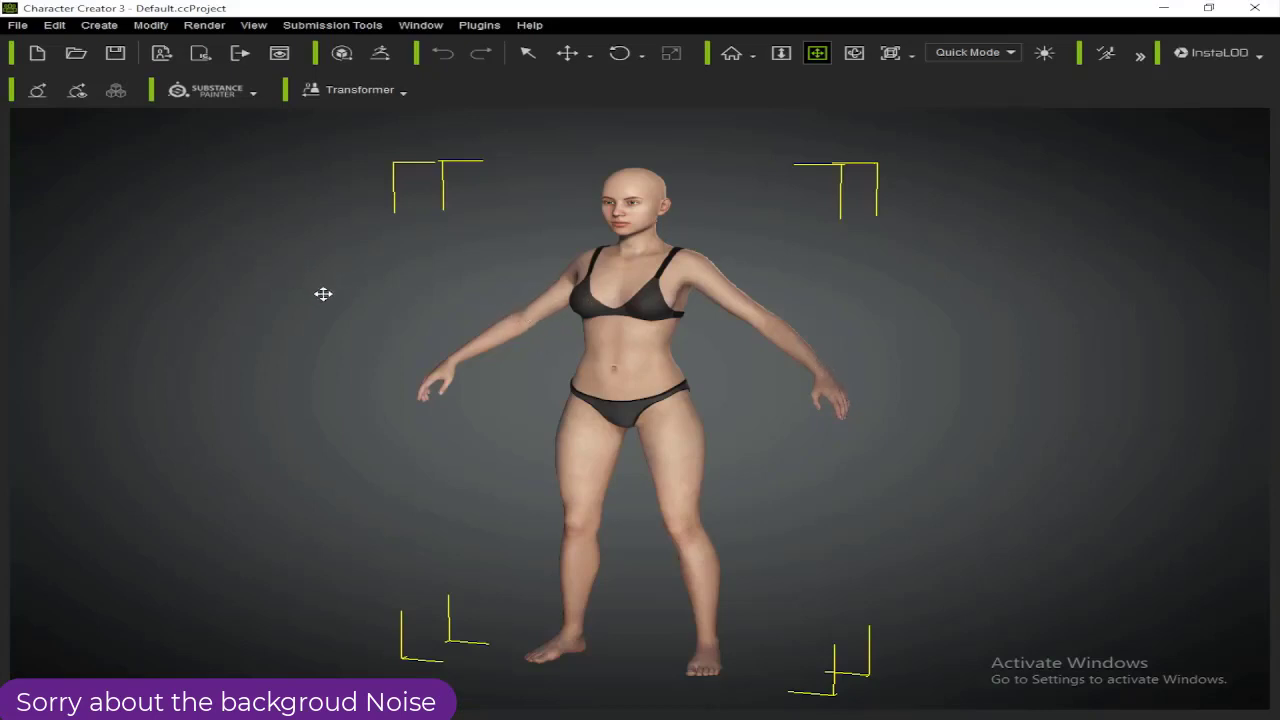
- Start a CC3+ Transformer import and open the test 1 FBX from the Youtube tutorial folder in Documents
click(404, 92)
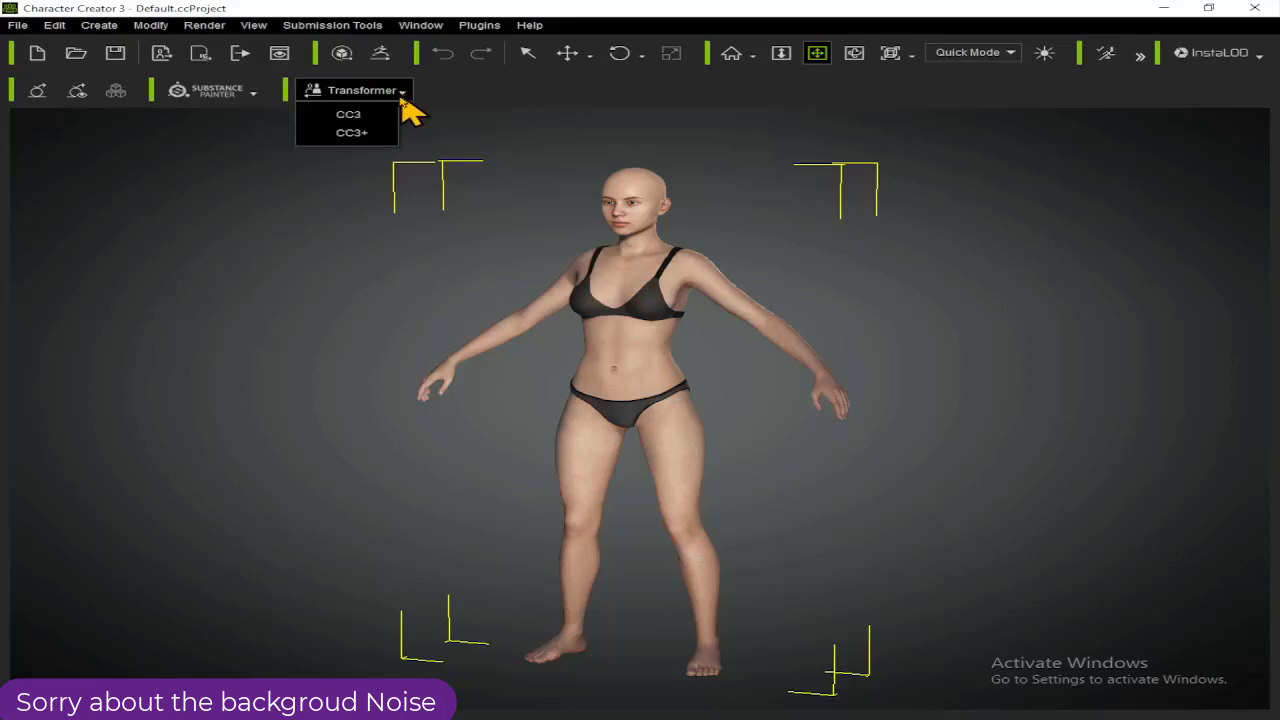
click(350, 133)
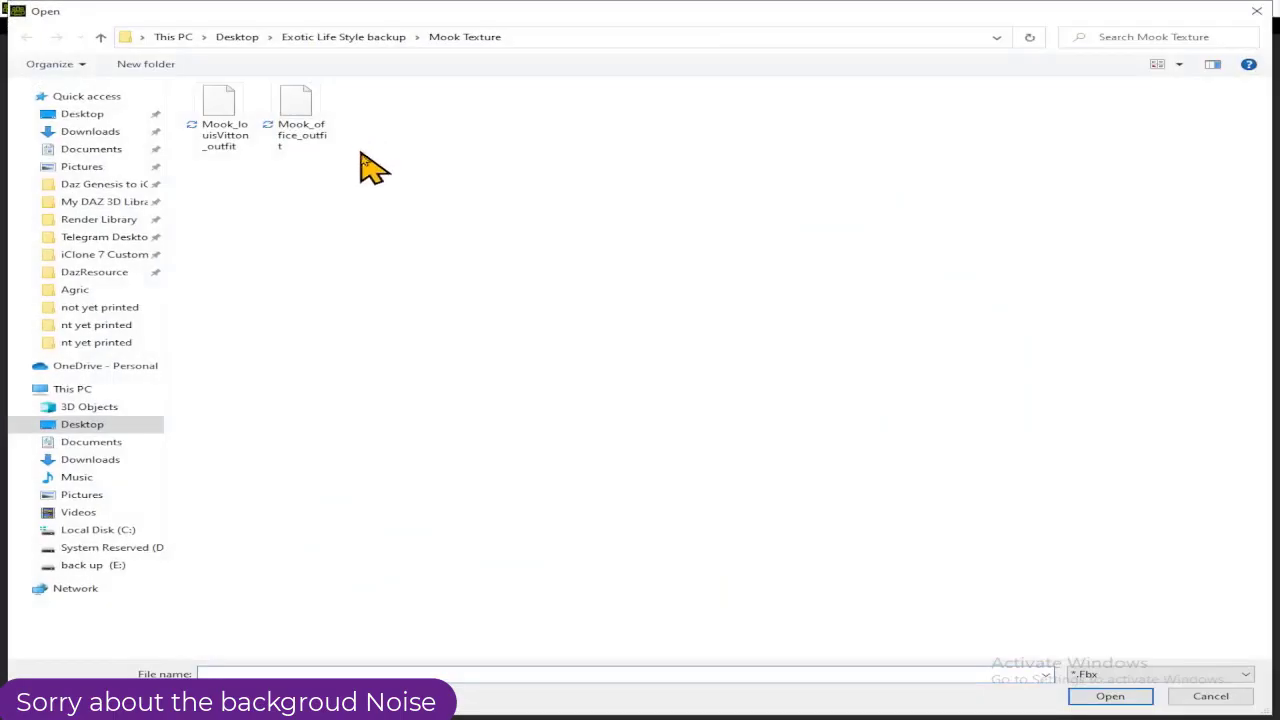
click(113, 152)
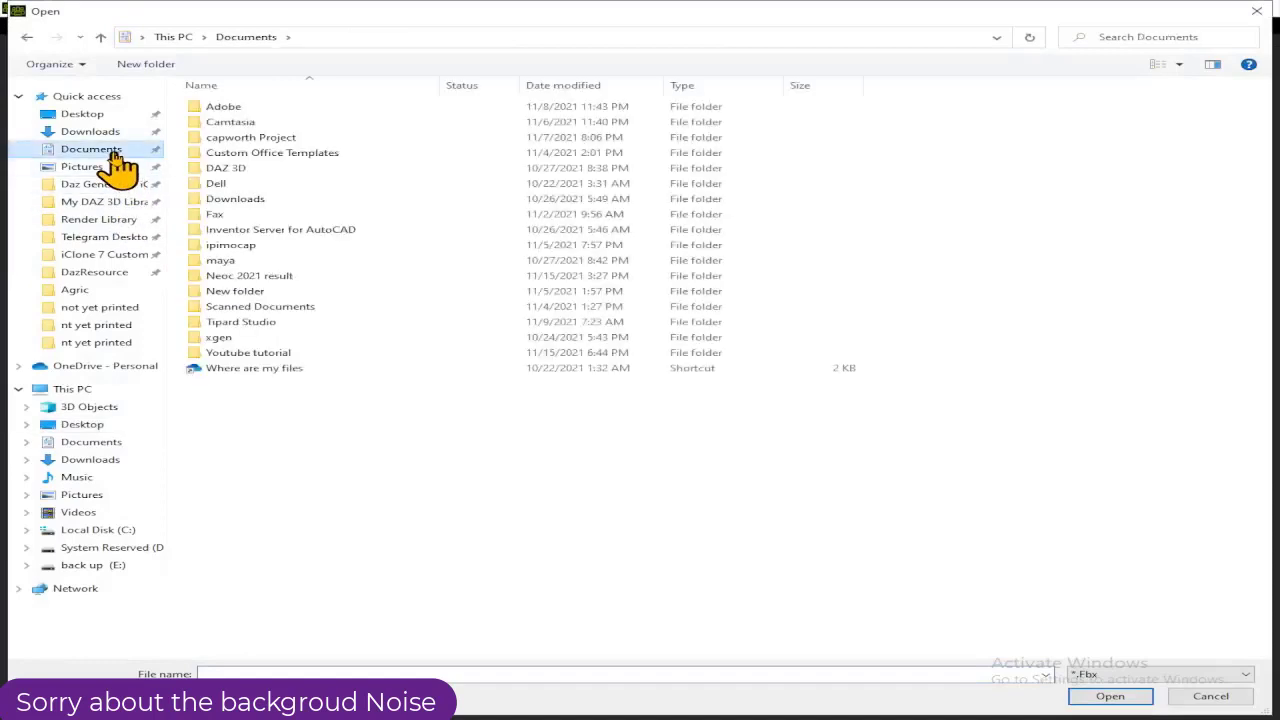
double_click(335, 352)
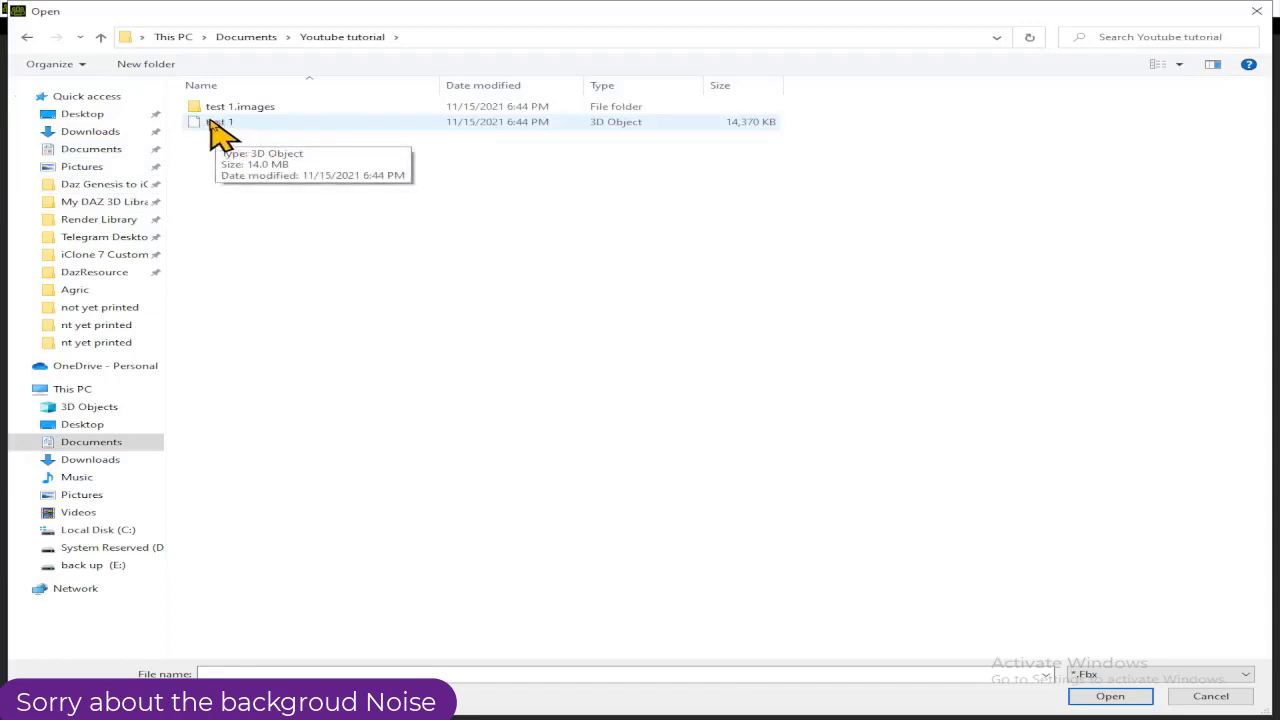
click(262, 128)
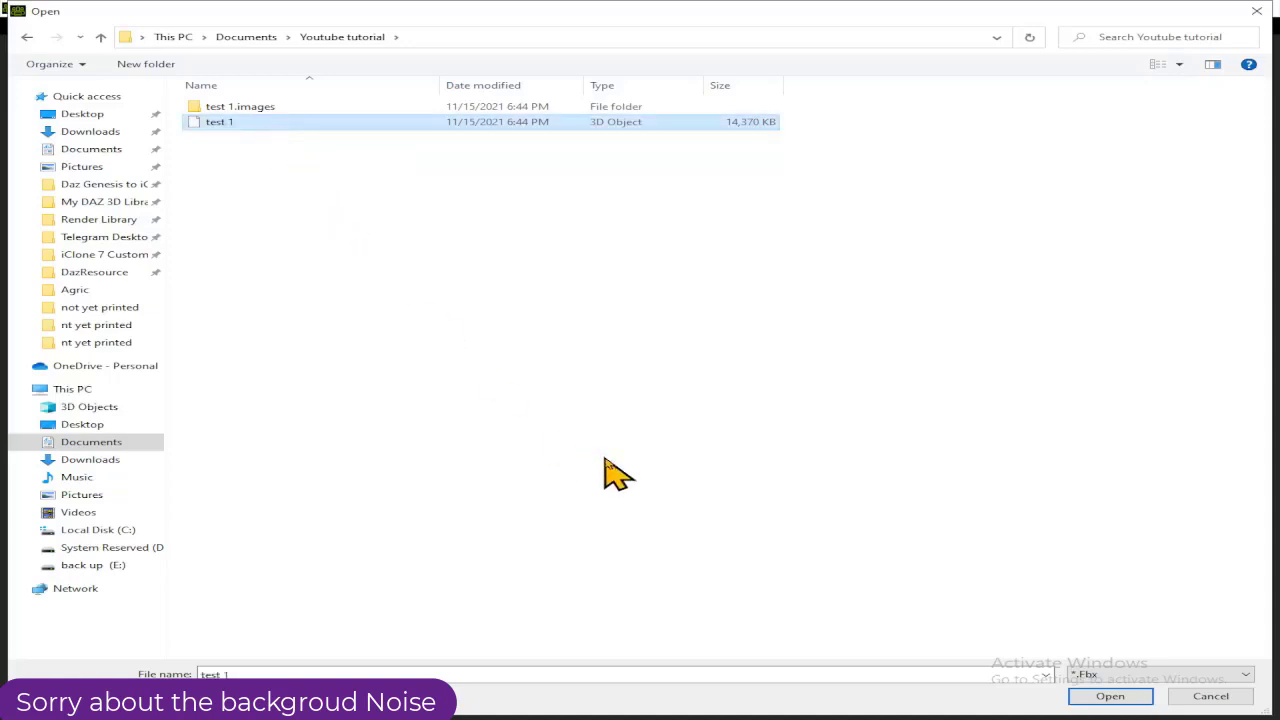
click(1122, 696)
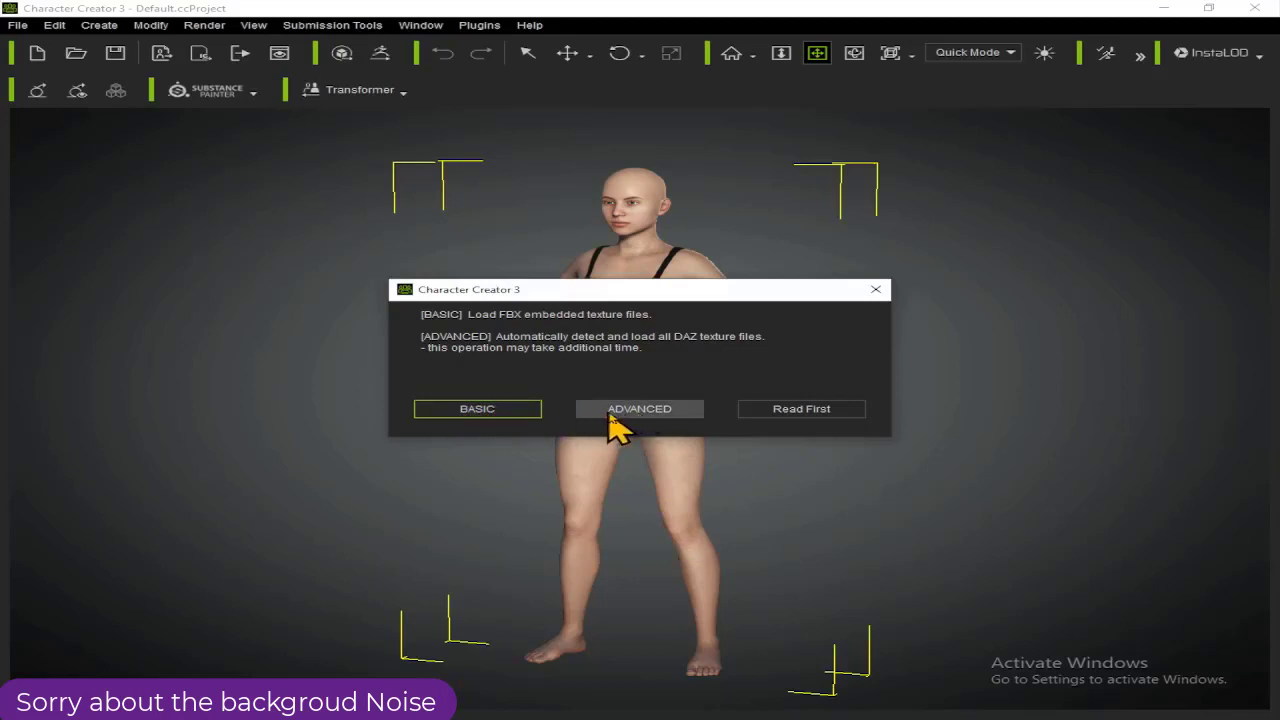
- Choose BASIC texture loading and review the types and cloth layers of the assets listed for import
click(478, 412)
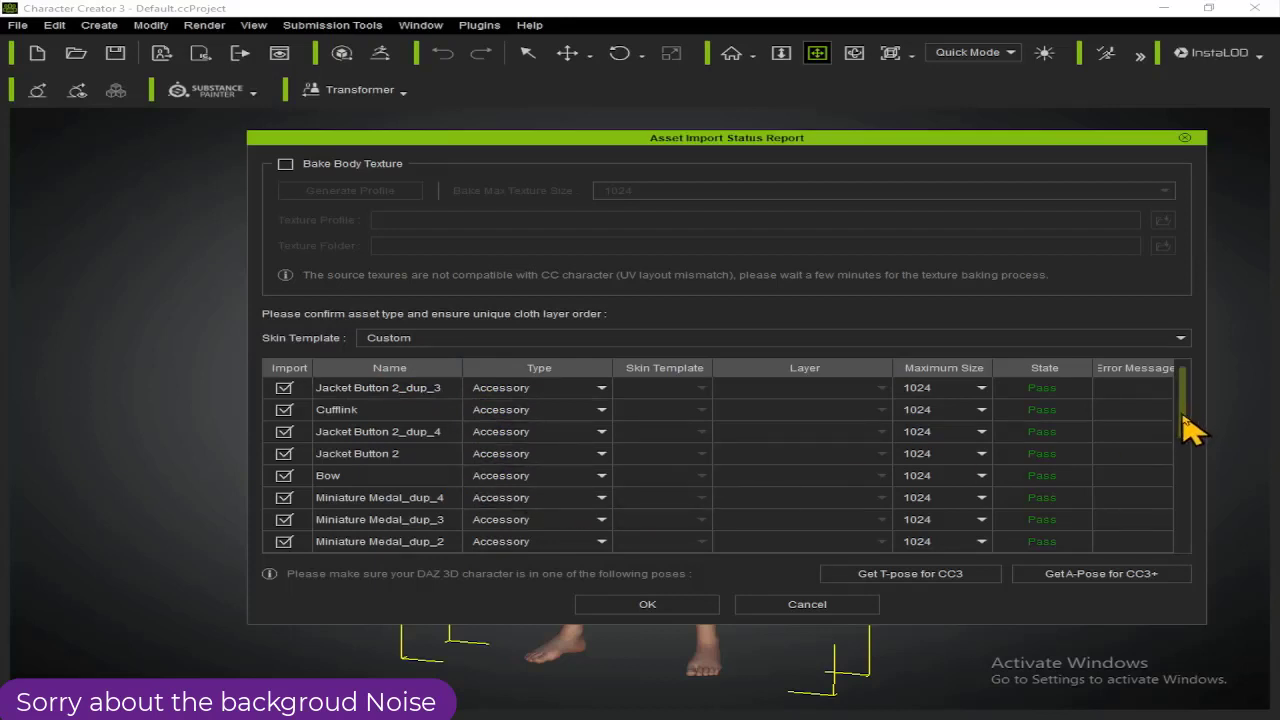
scroll(1190, 428, down, 1)
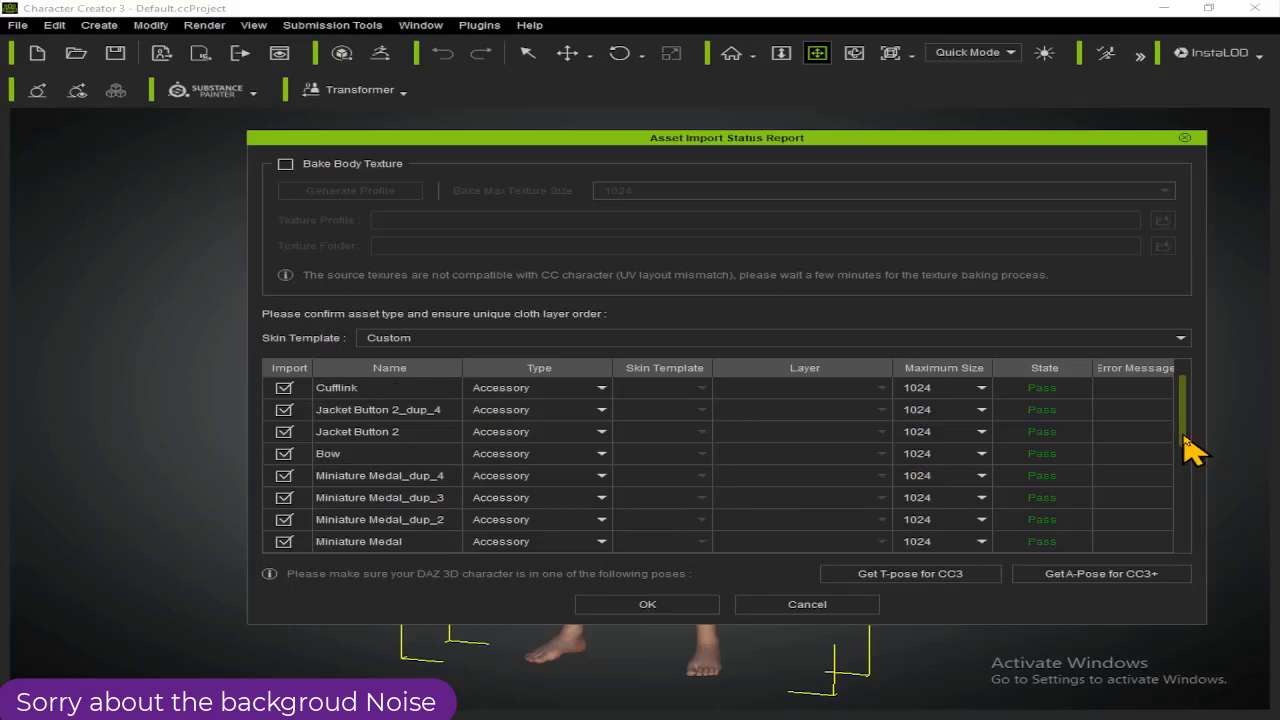
scroll(1185, 438, down, 3)
scroll(1190, 450, down, 3)
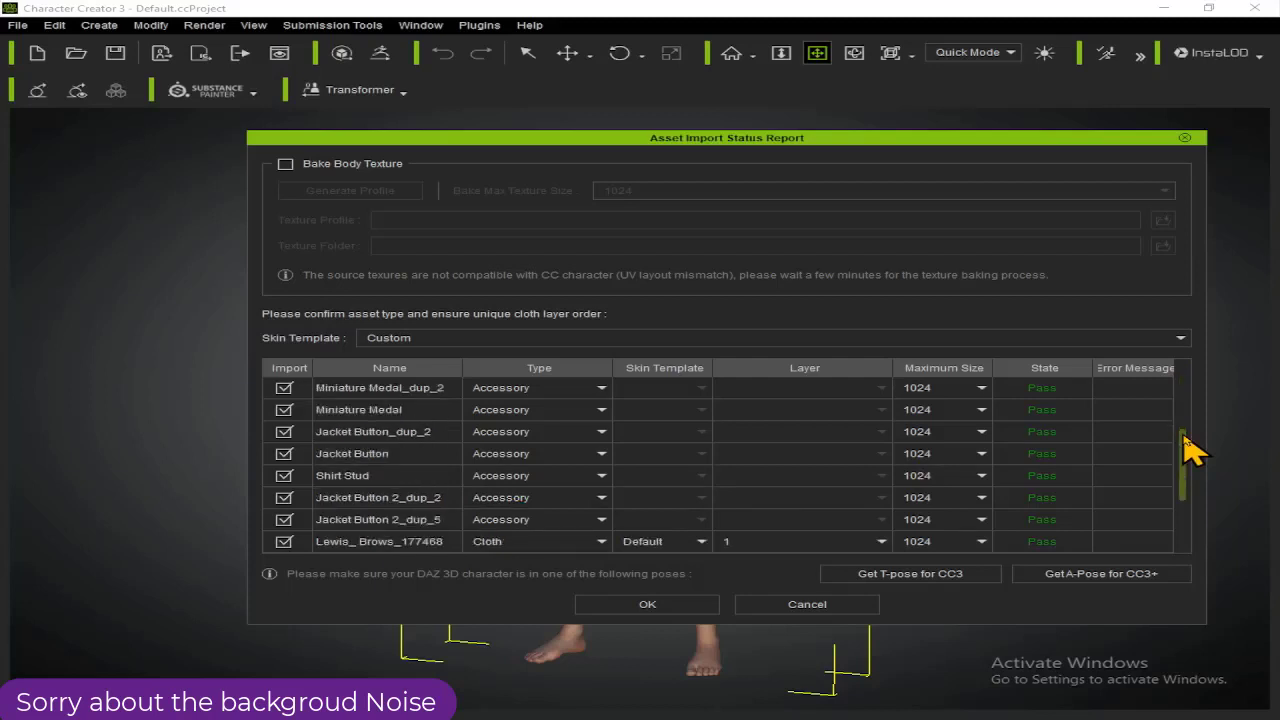
scroll(1192, 450, down, 4)
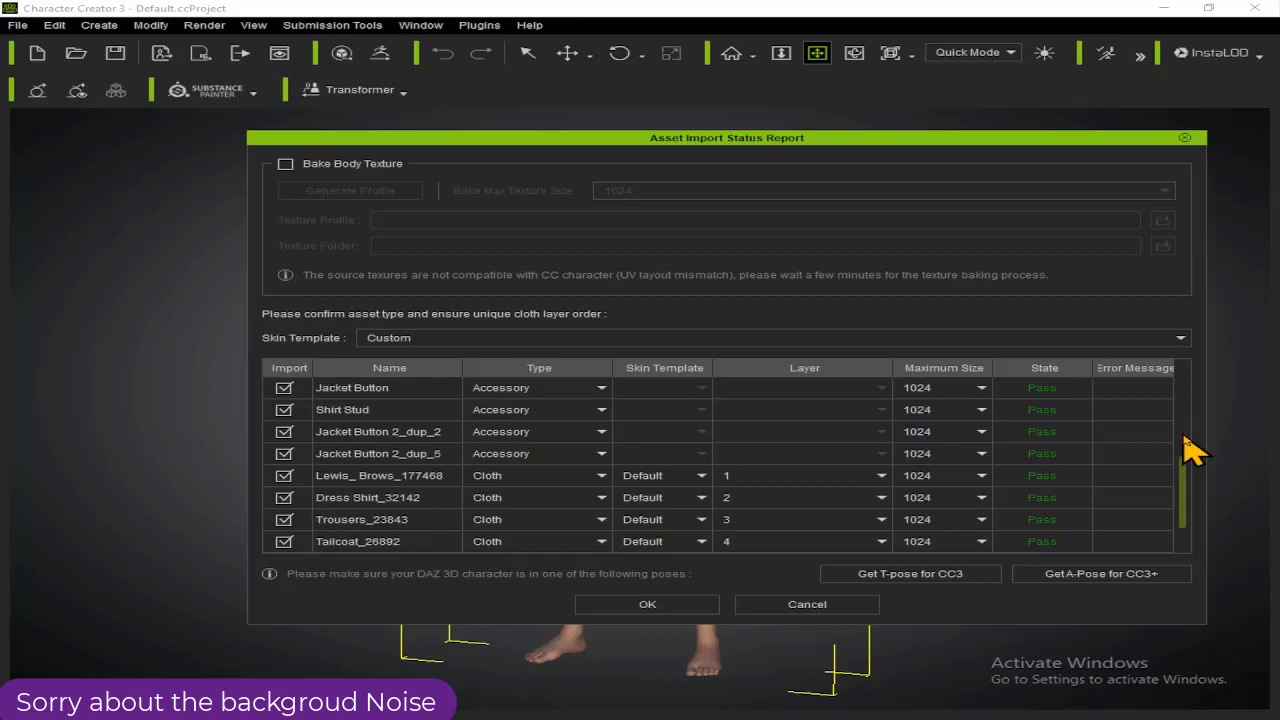
scroll(1192, 450, down, 2)
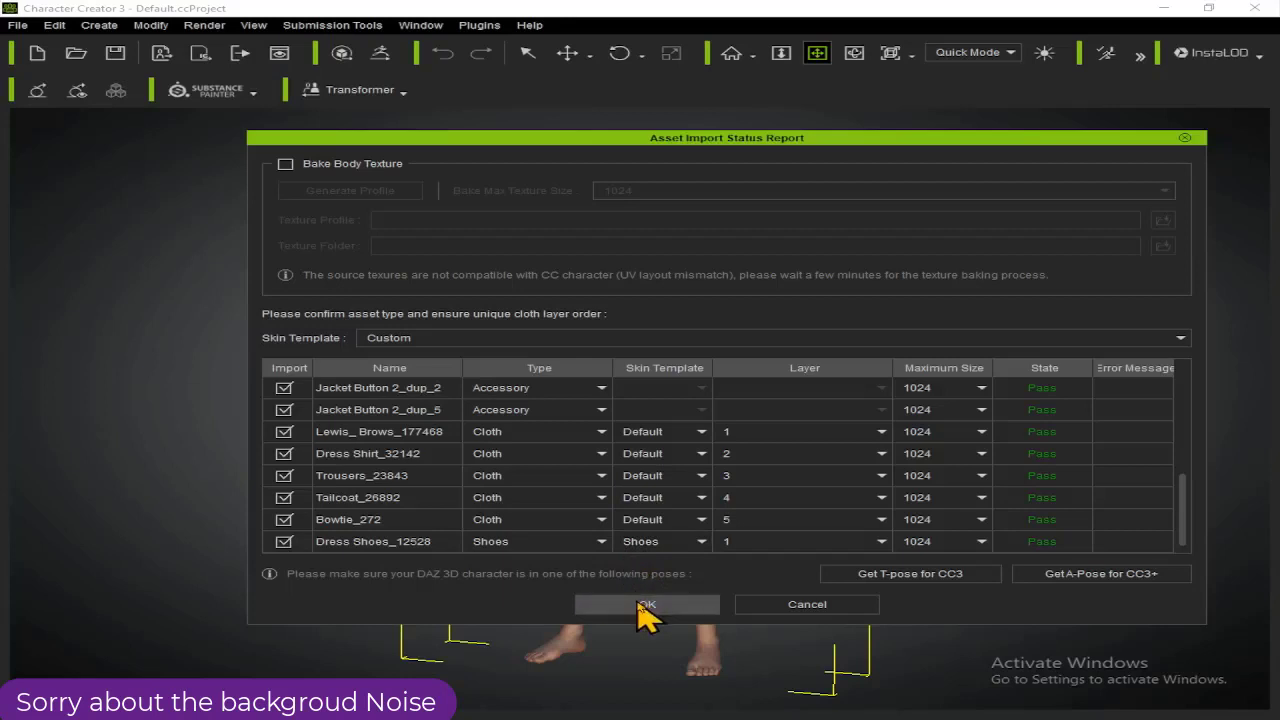
- Keep the Dress Shoes asset type as Shoes and run the character import
click(530, 545)
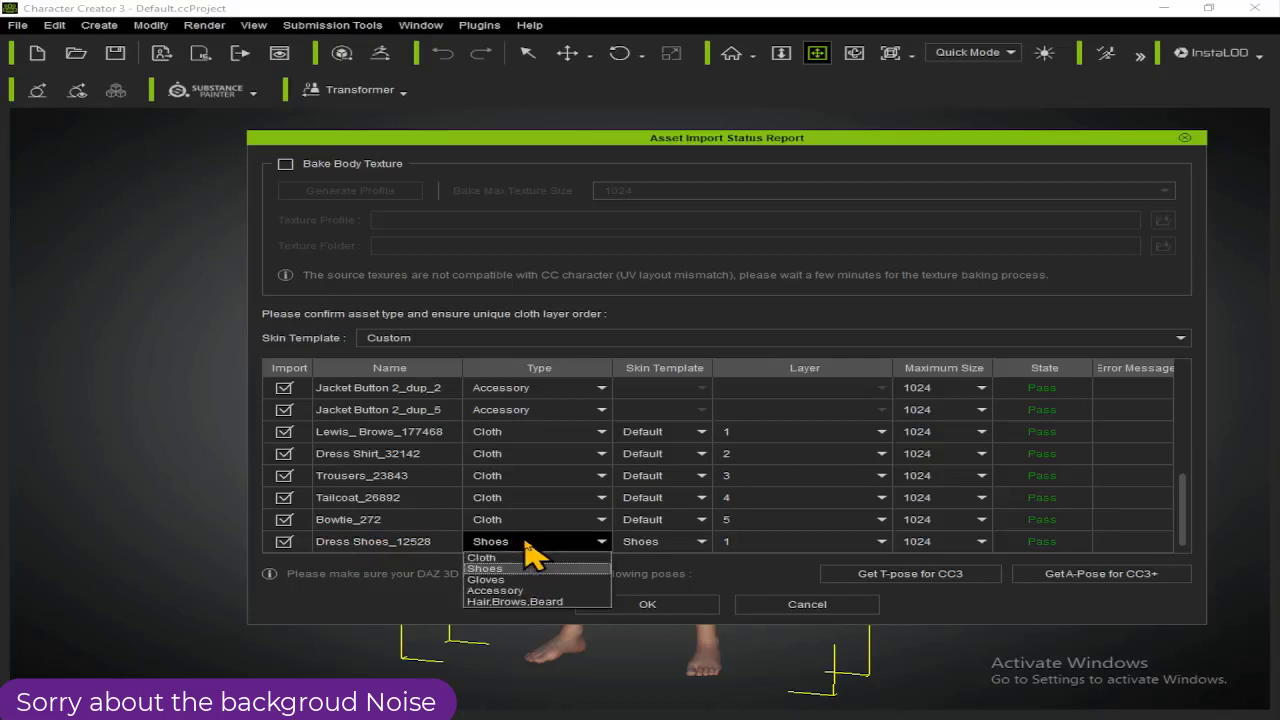
click(526, 546)
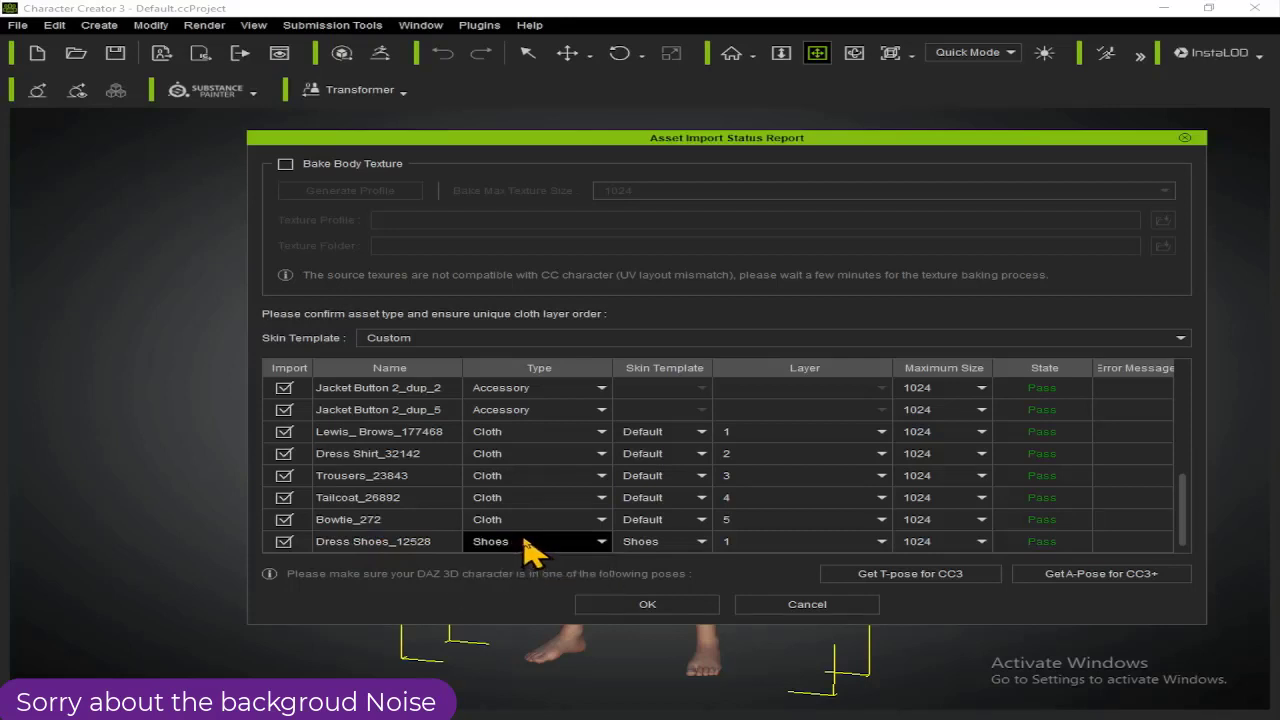
click(637, 606)
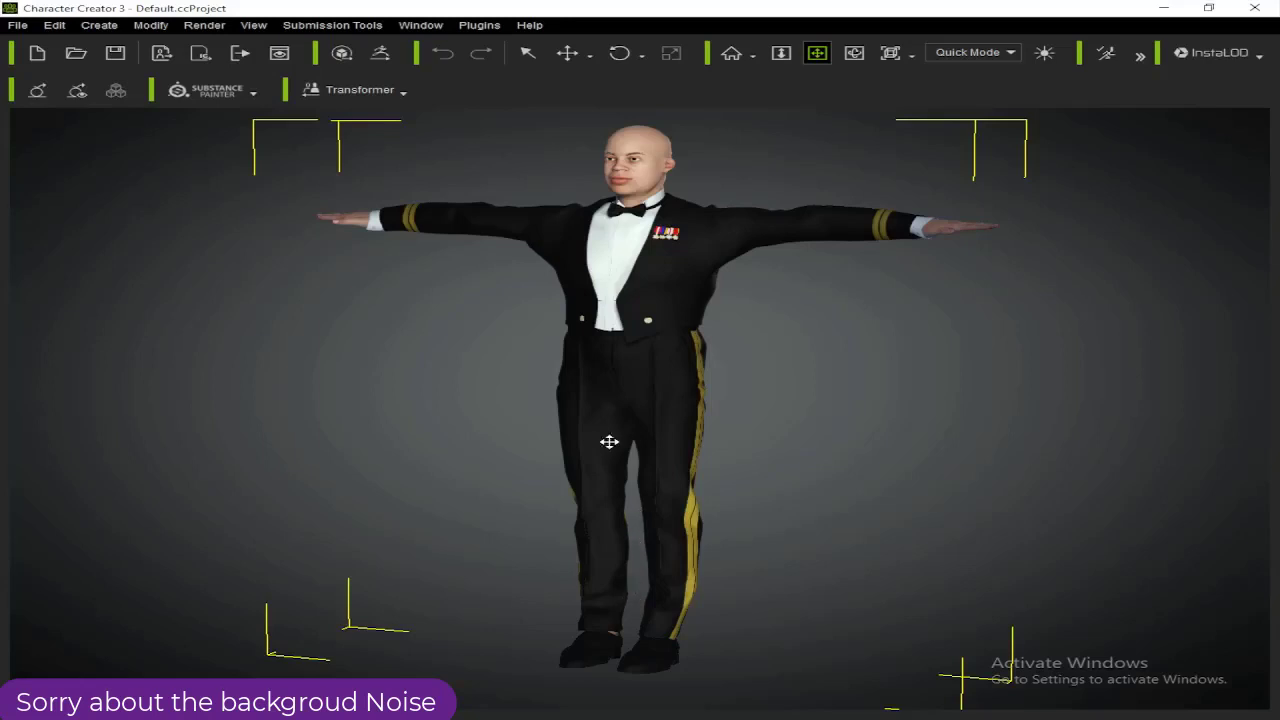
- Inspect the imported character's upper body, then restart the CC3+ Transformer import of test 1 with BASIC texture loading
scroll(543, 239, up, 1)
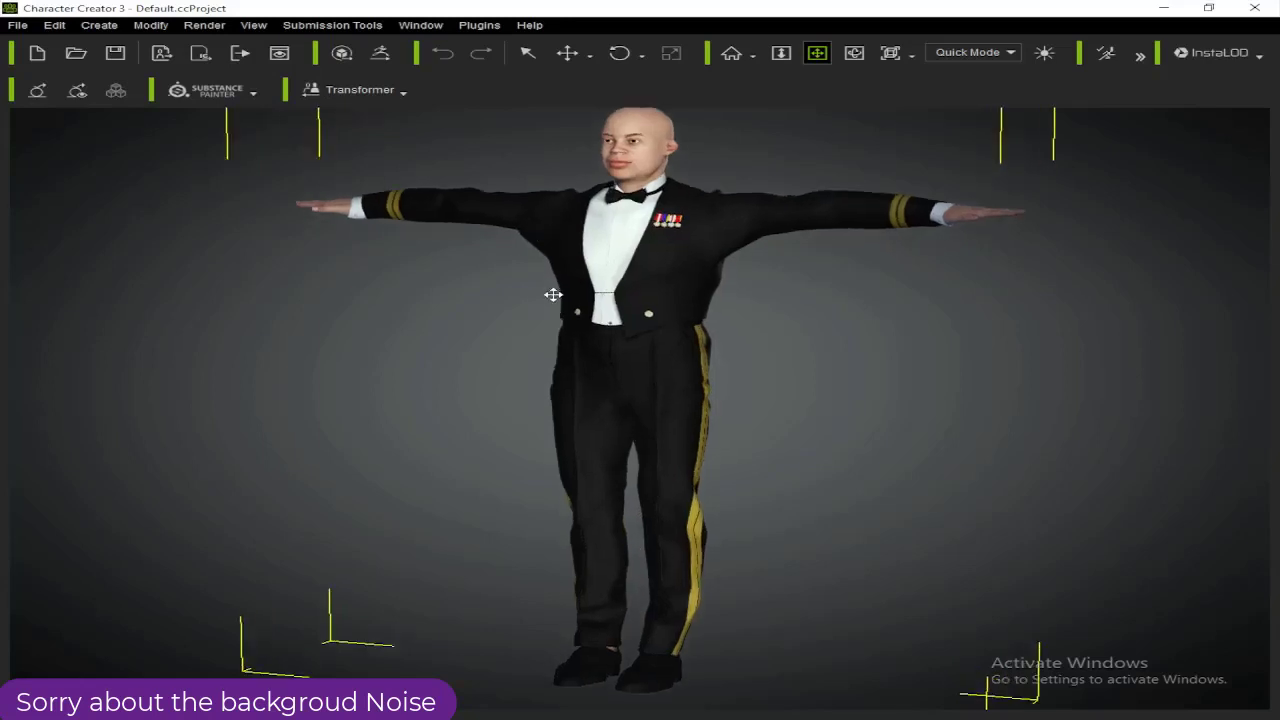
key(w)
middle_drag(537, 294, 553, 330)
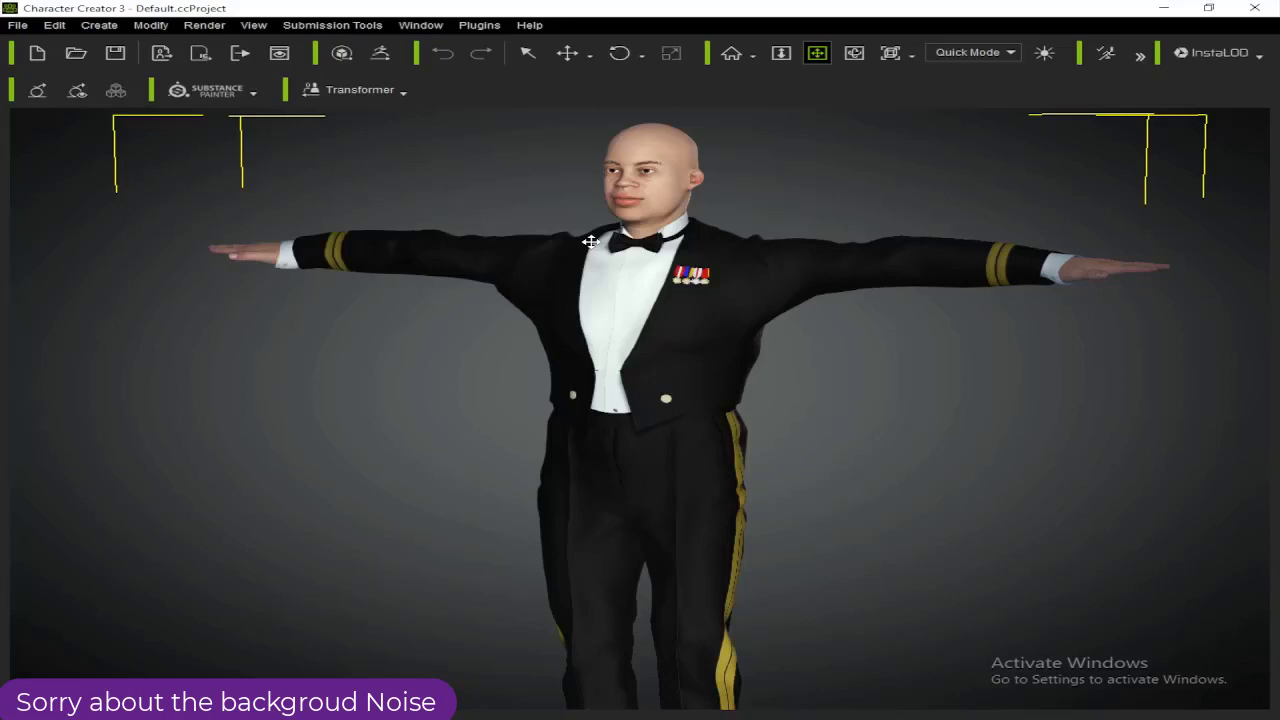
click(398, 92)
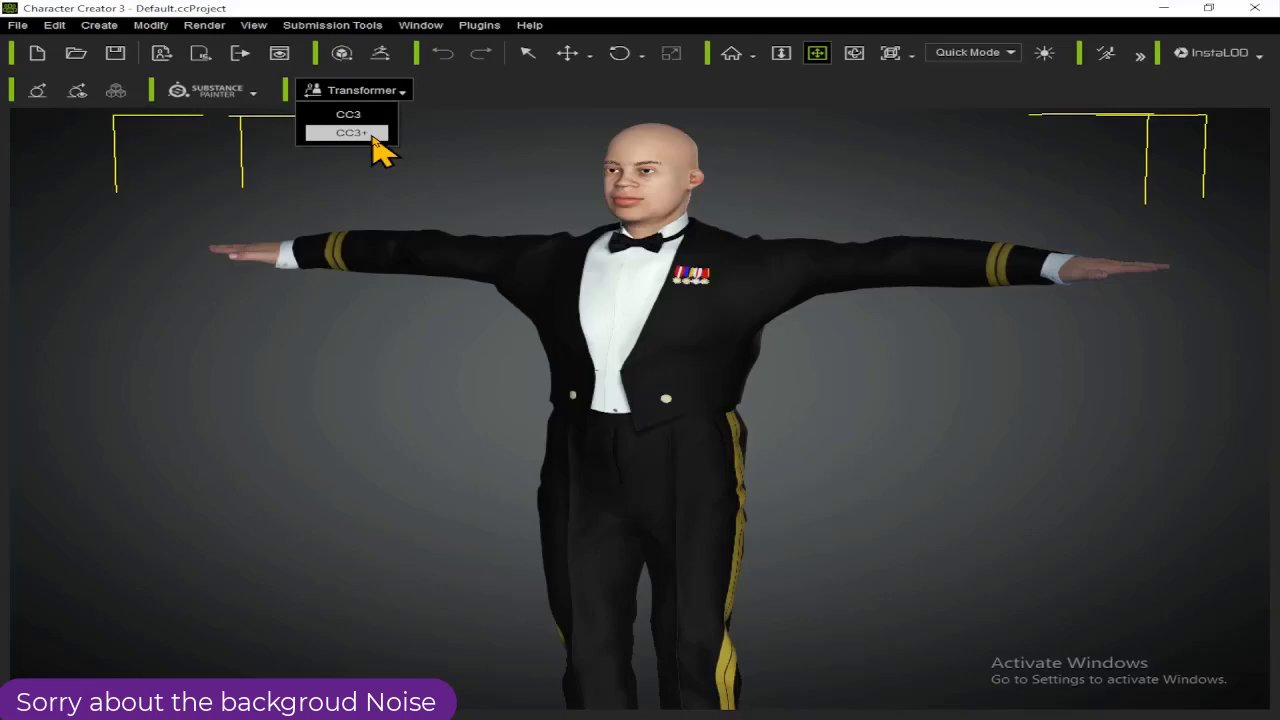
click(373, 134)
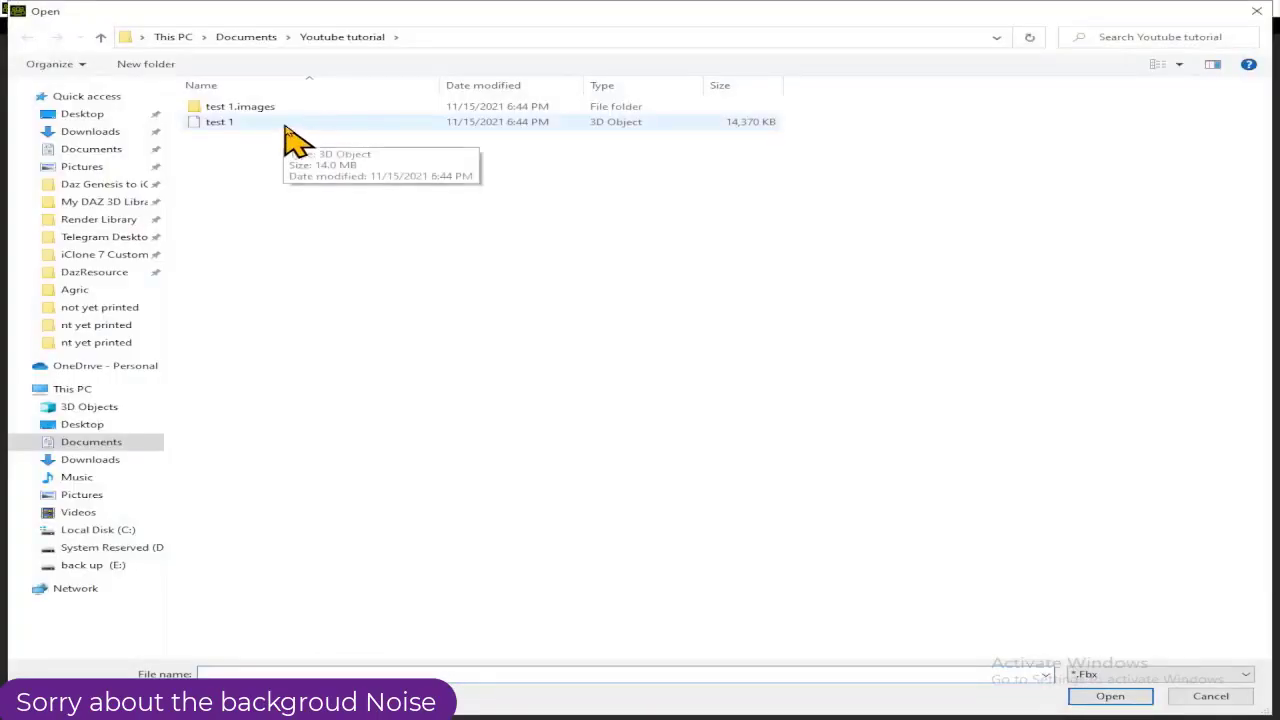
double_click(290, 124)
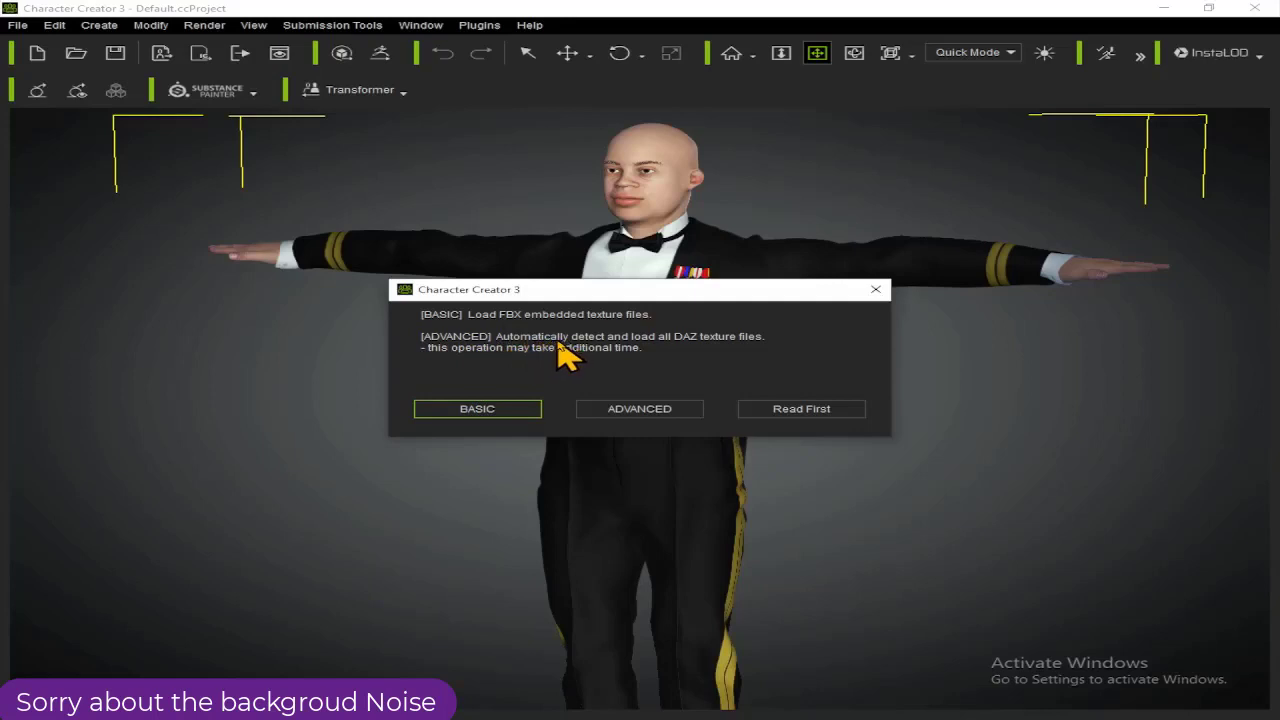
click(478, 410)
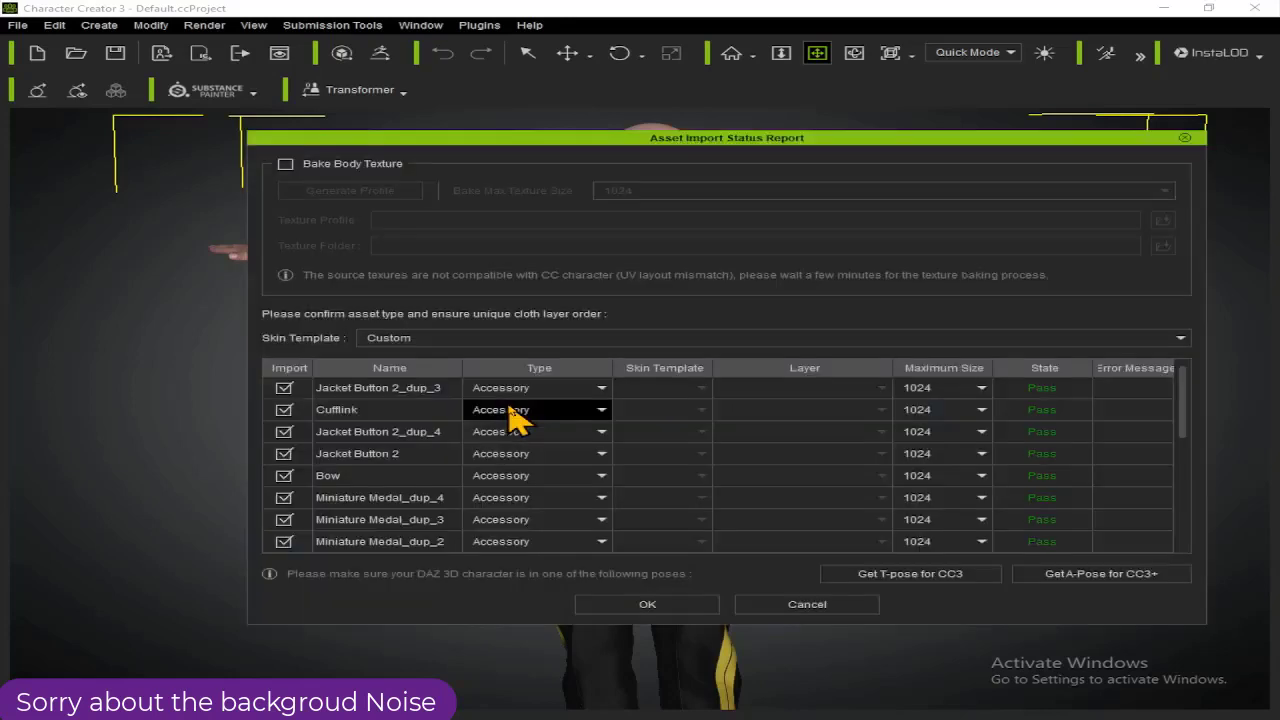
- Enable Bake Body Texture and generate a texture profile saved as test in the TextureProfile folder
click(286, 164)
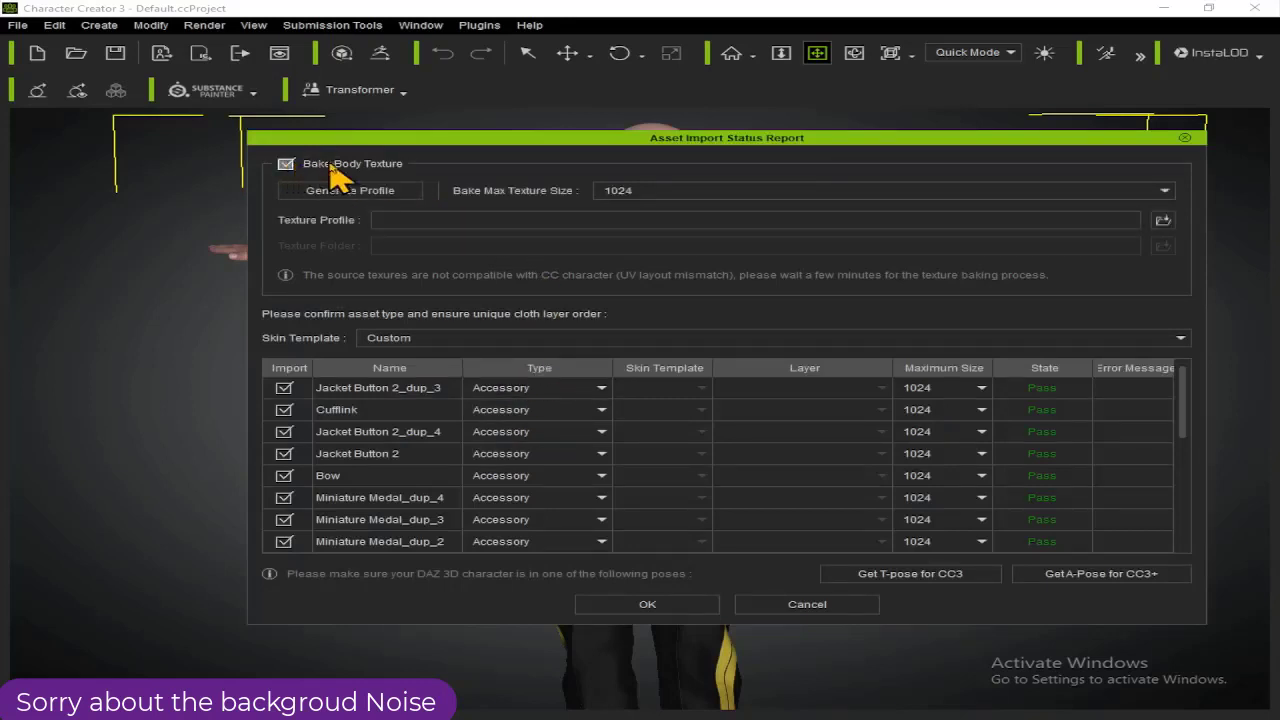
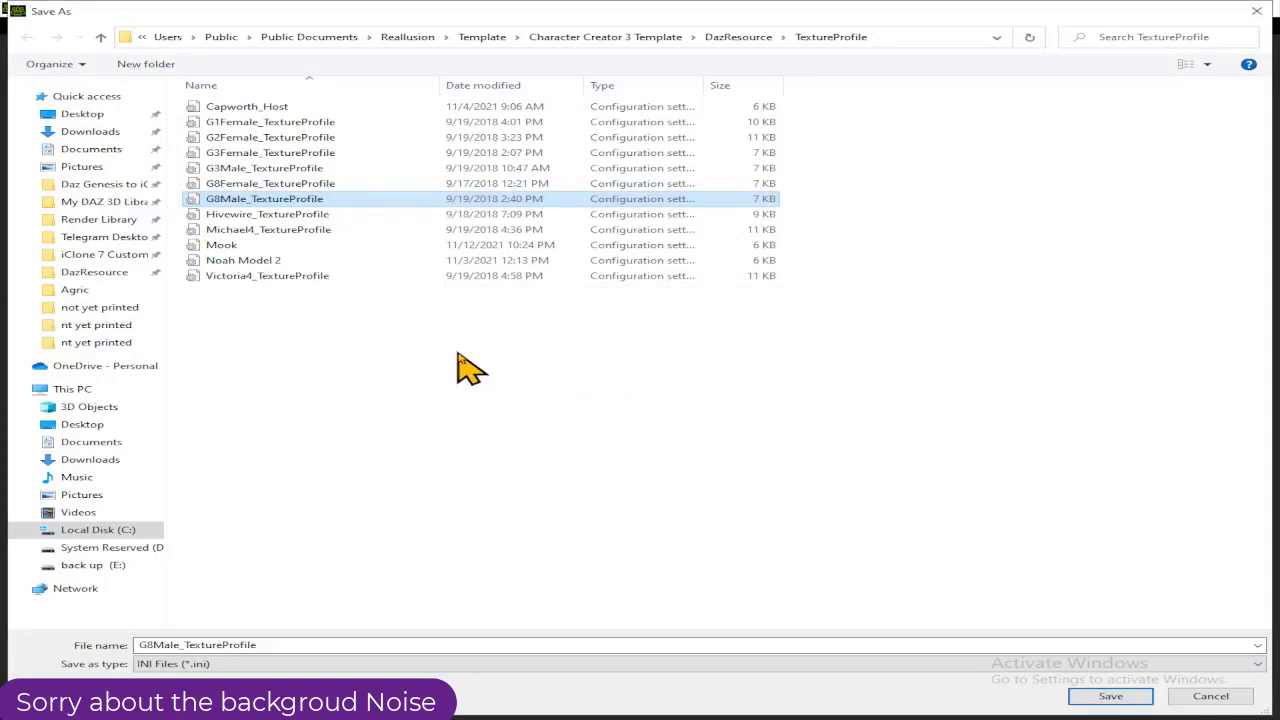
double_click(408, 650)
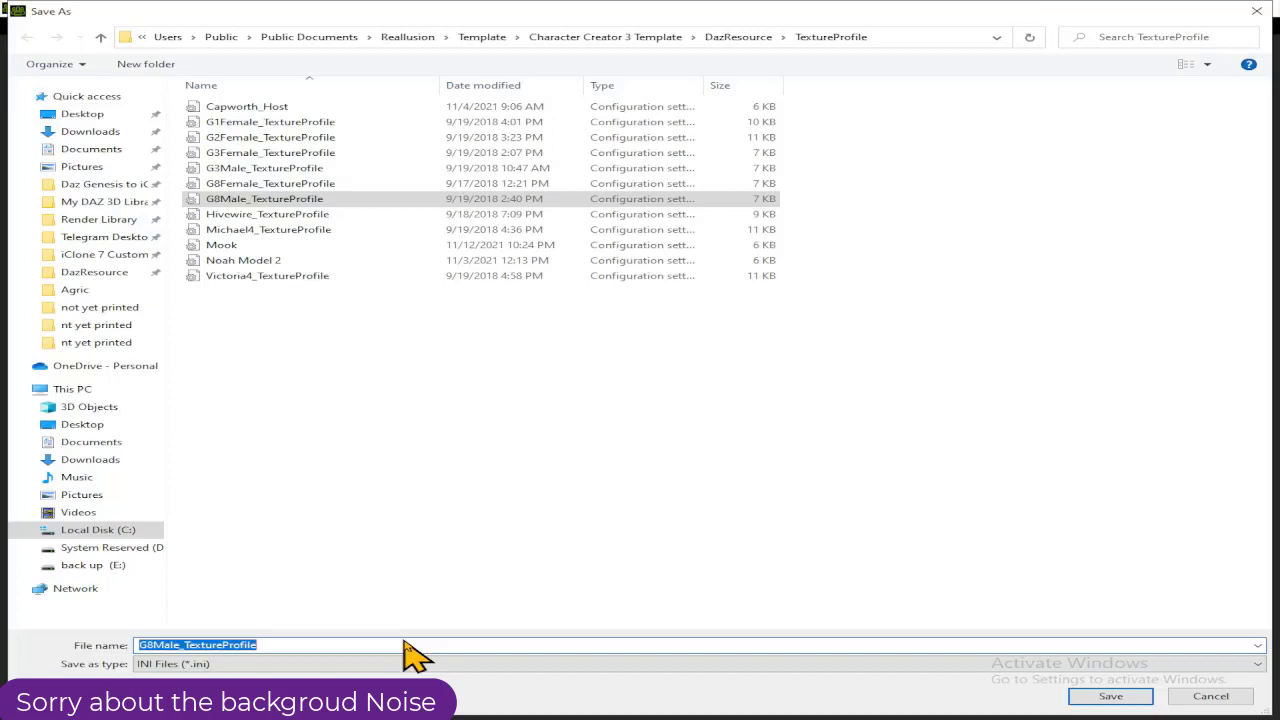
key(BackSpace)
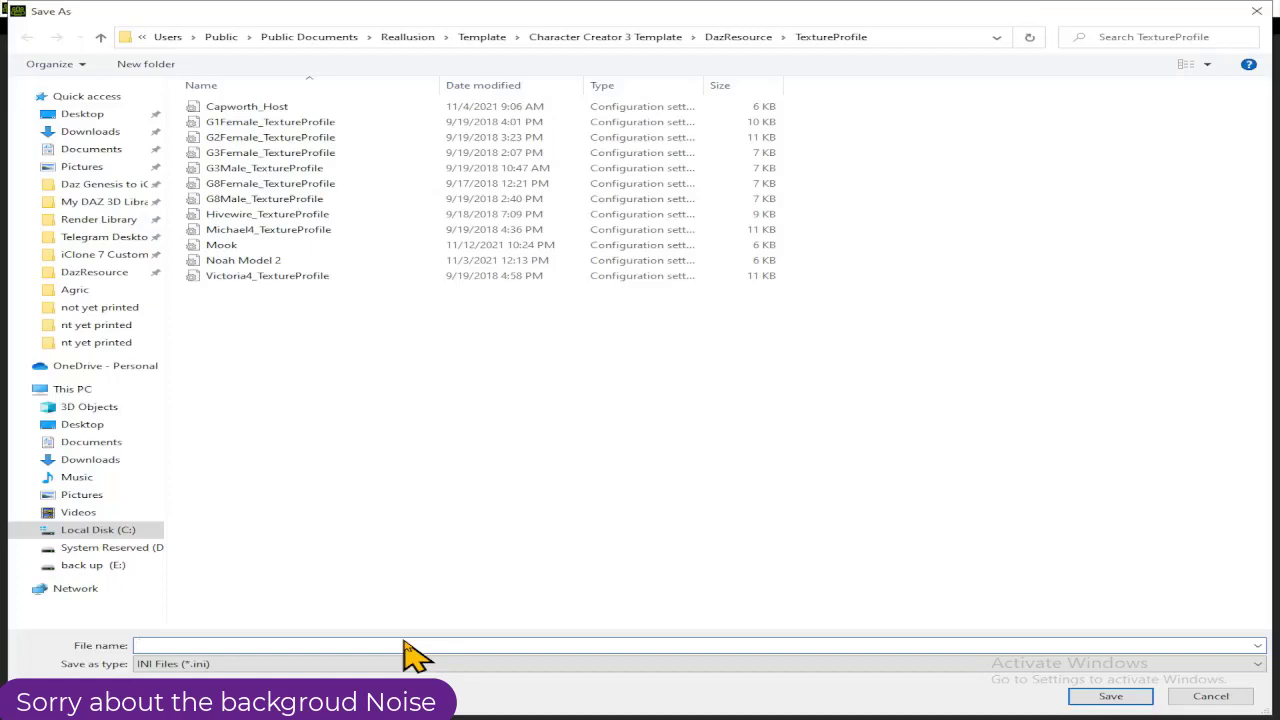
text(tes)
text(t)
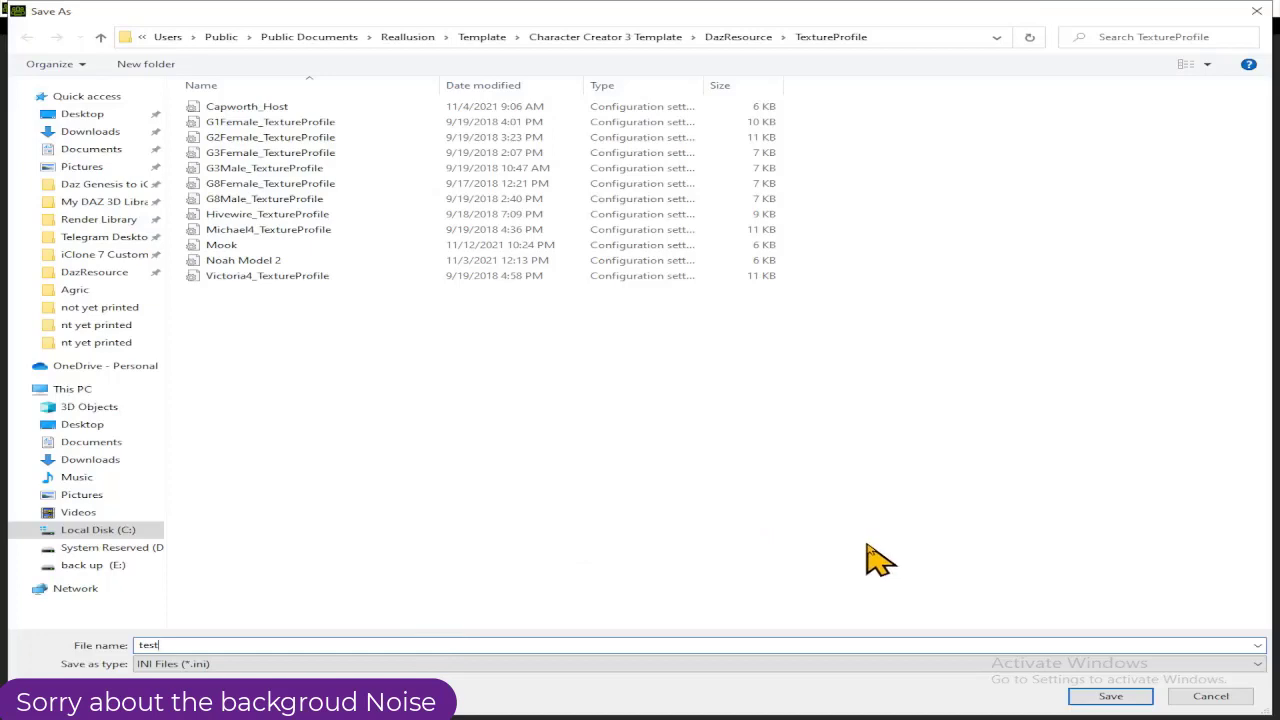
click(1110, 696)
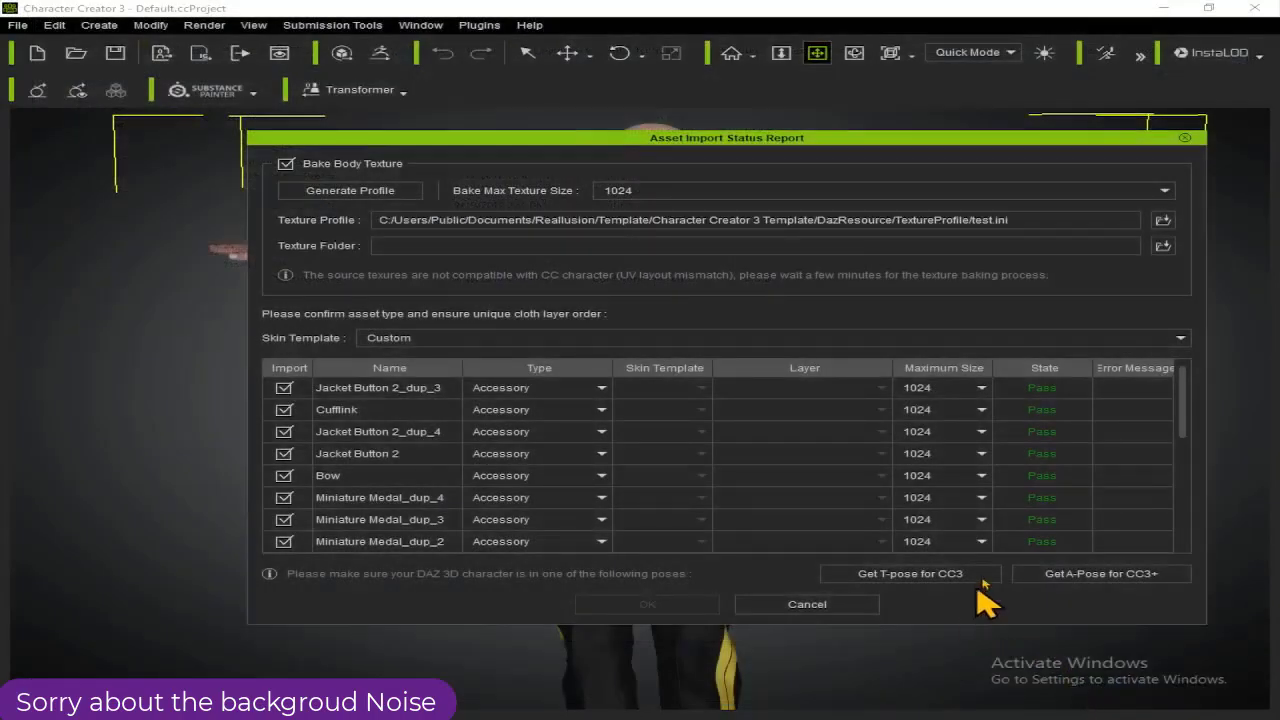
- Browse for the texture folder inside Documents > capworth Project, listing its contents in Details view
click(1162, 246)
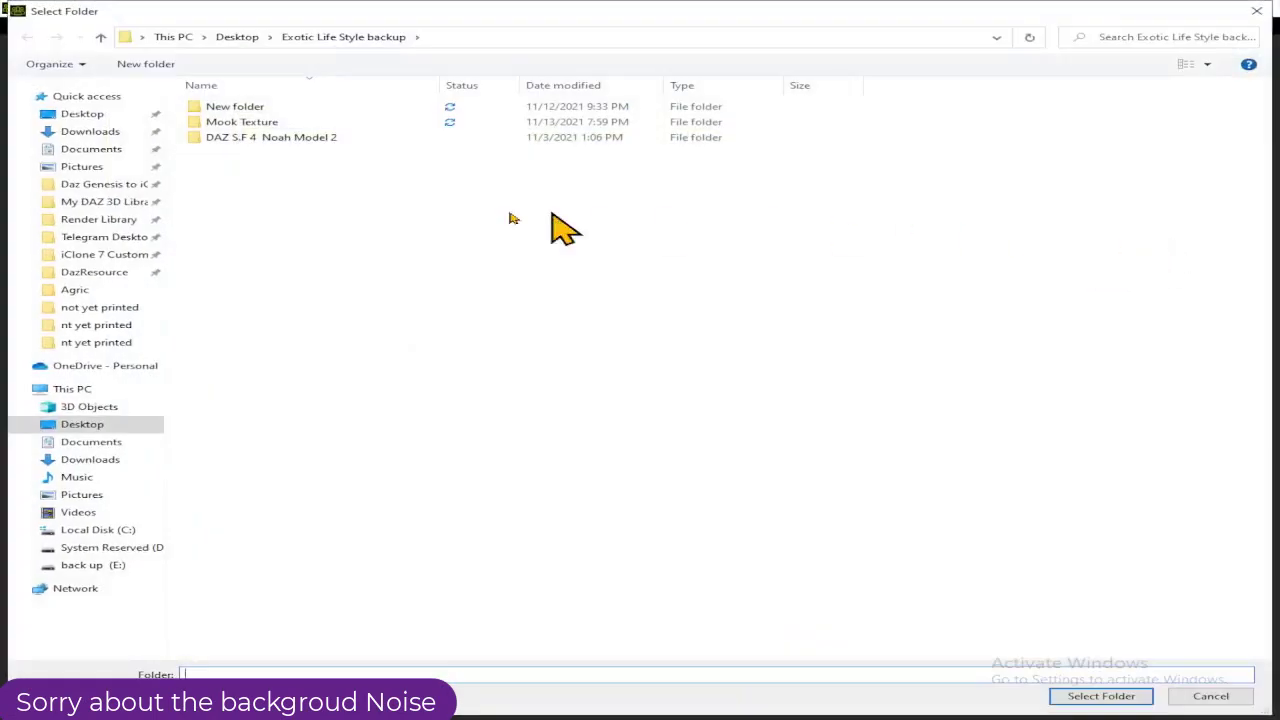
click(92, 149)
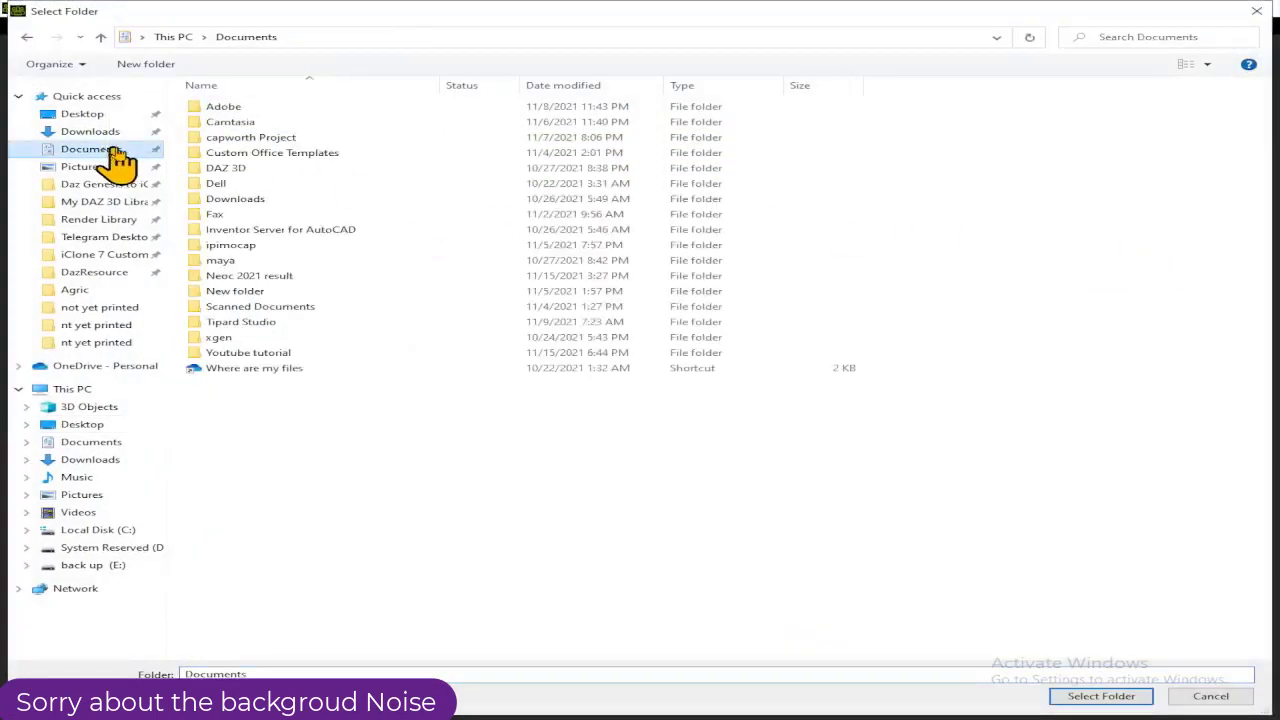
click(296, 148)
double_click(297, 151)
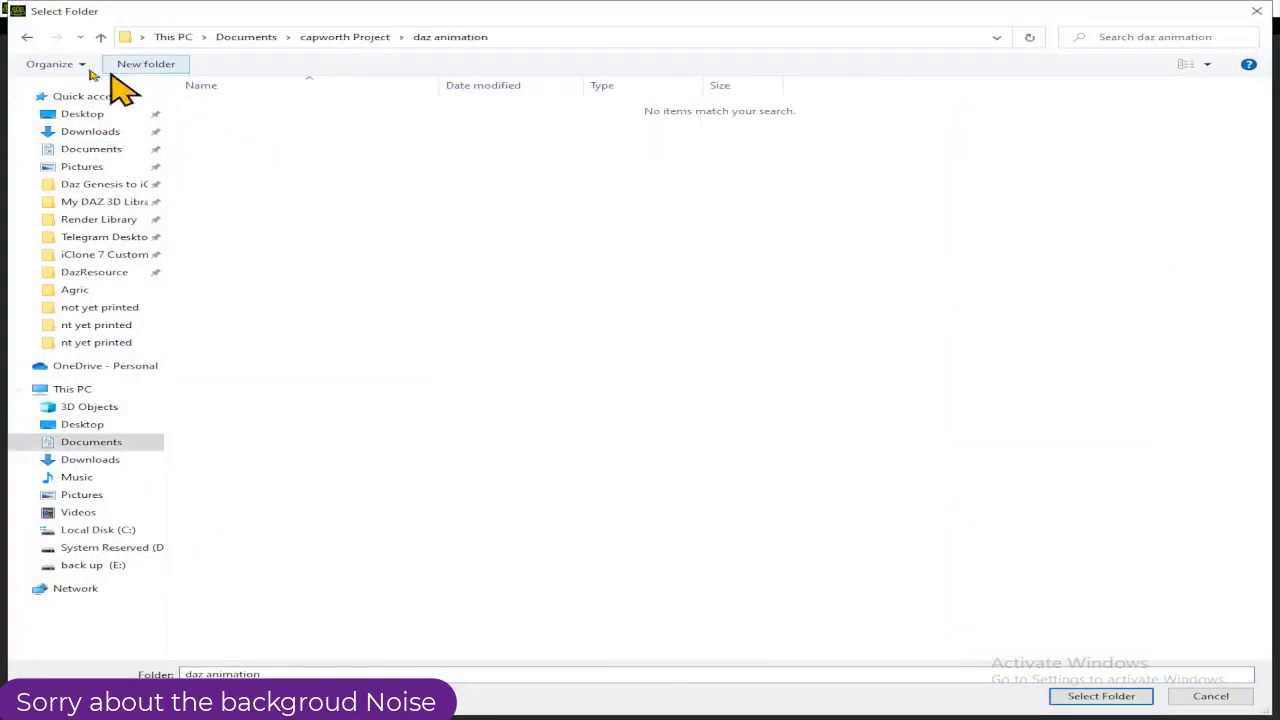
click(20, 38)
scroll(560, 398, down, 3)
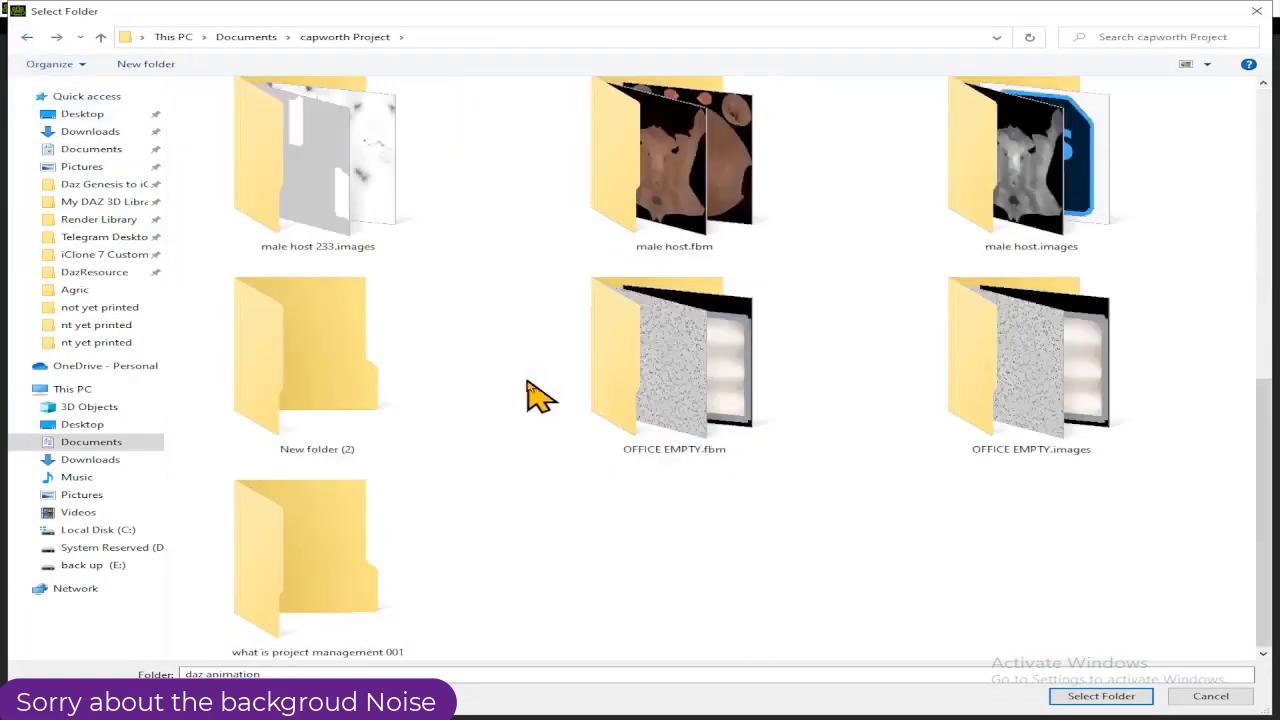
click(1208, 65)
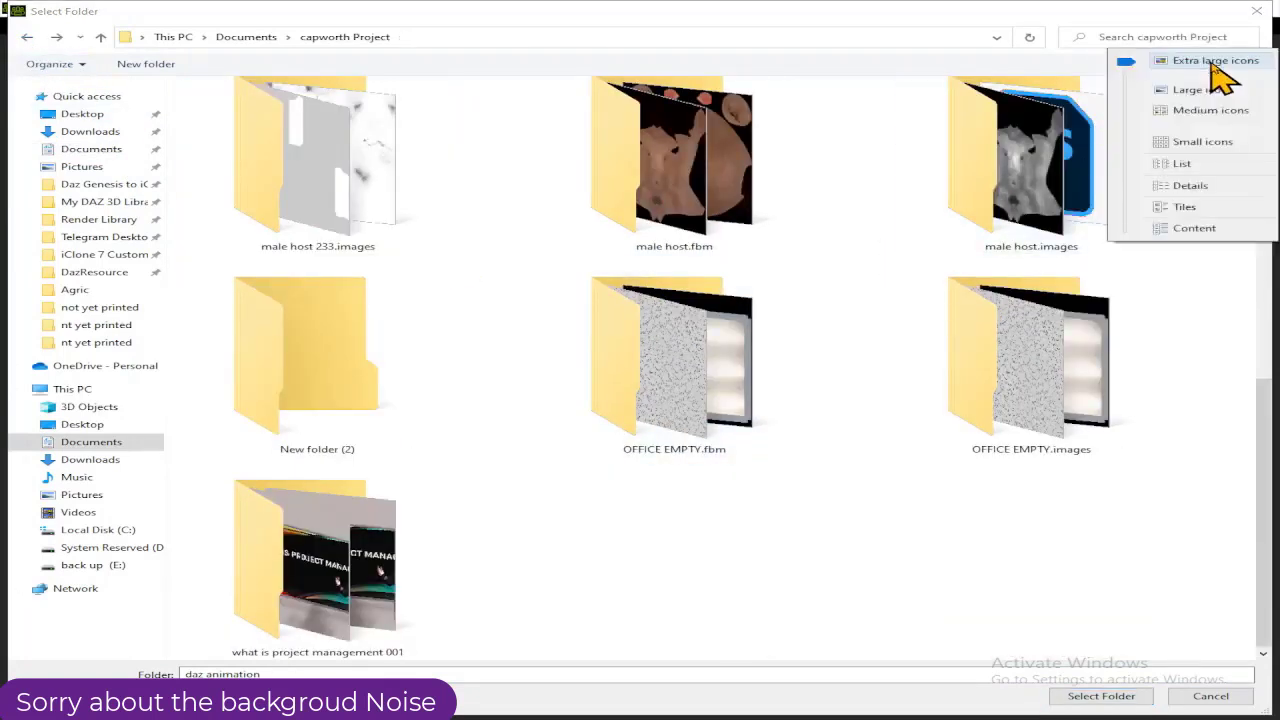
click(1192, 186)
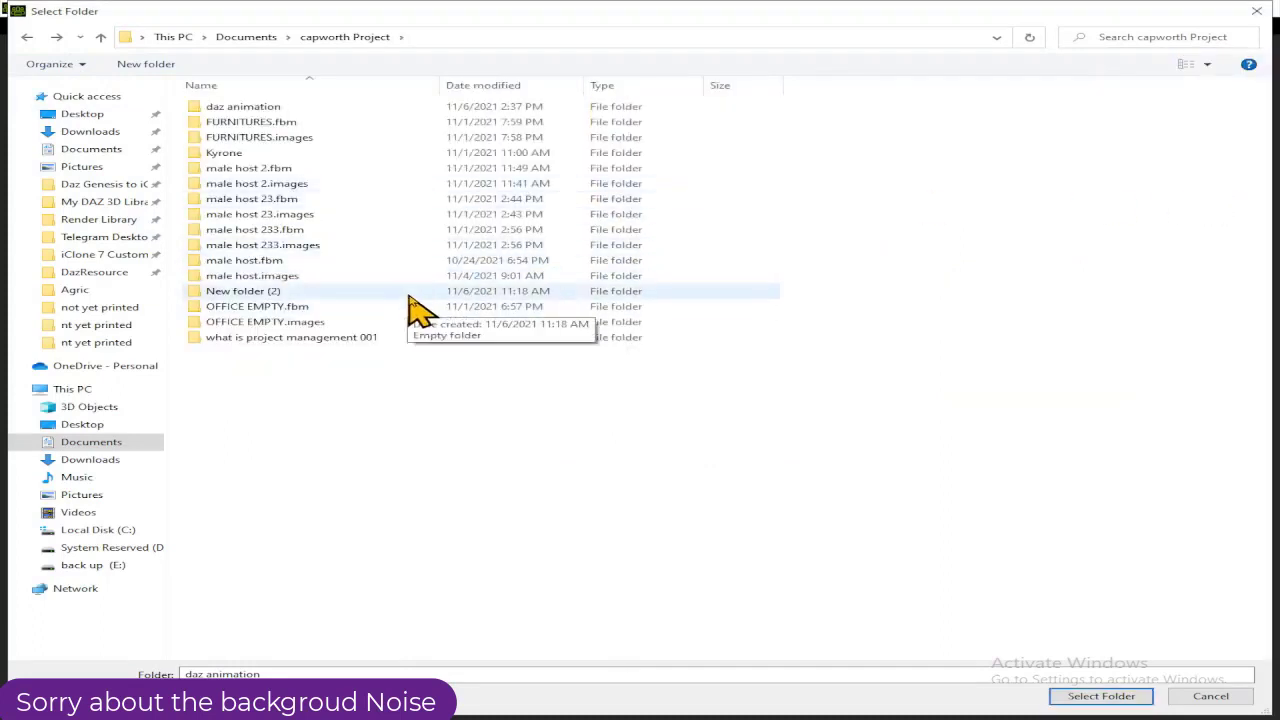
- Set the texture folder to test 1.images in Documents > Youtube tutorial and run the import with body texture baking
click(102, 160)
click(279, 357)
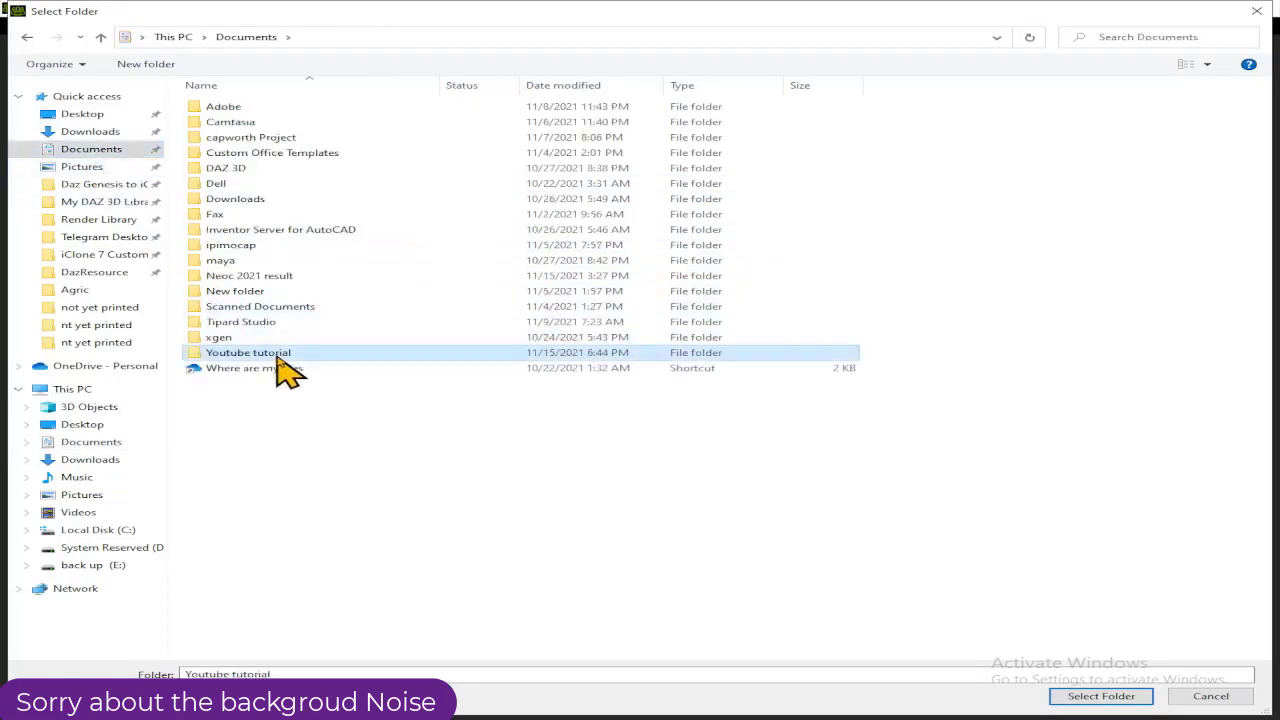
click(280, 357)
click(297, 414)
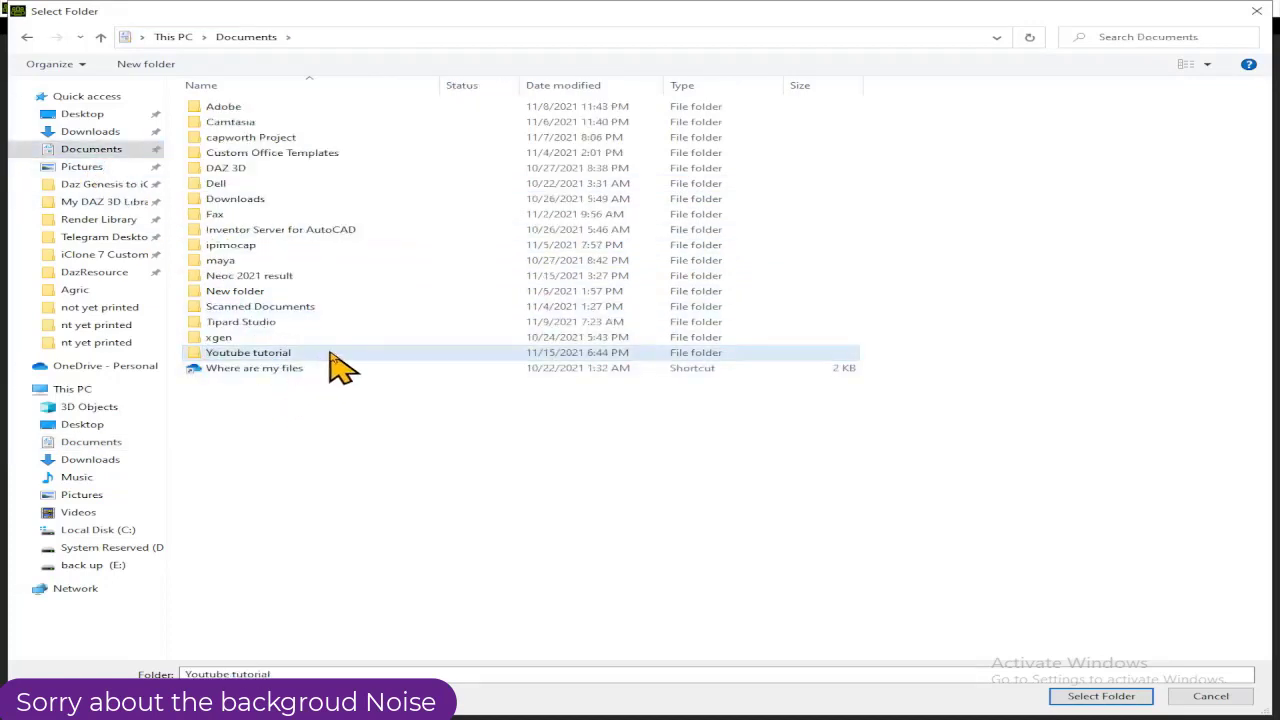
double_click(332, 355)
click(302, 110)
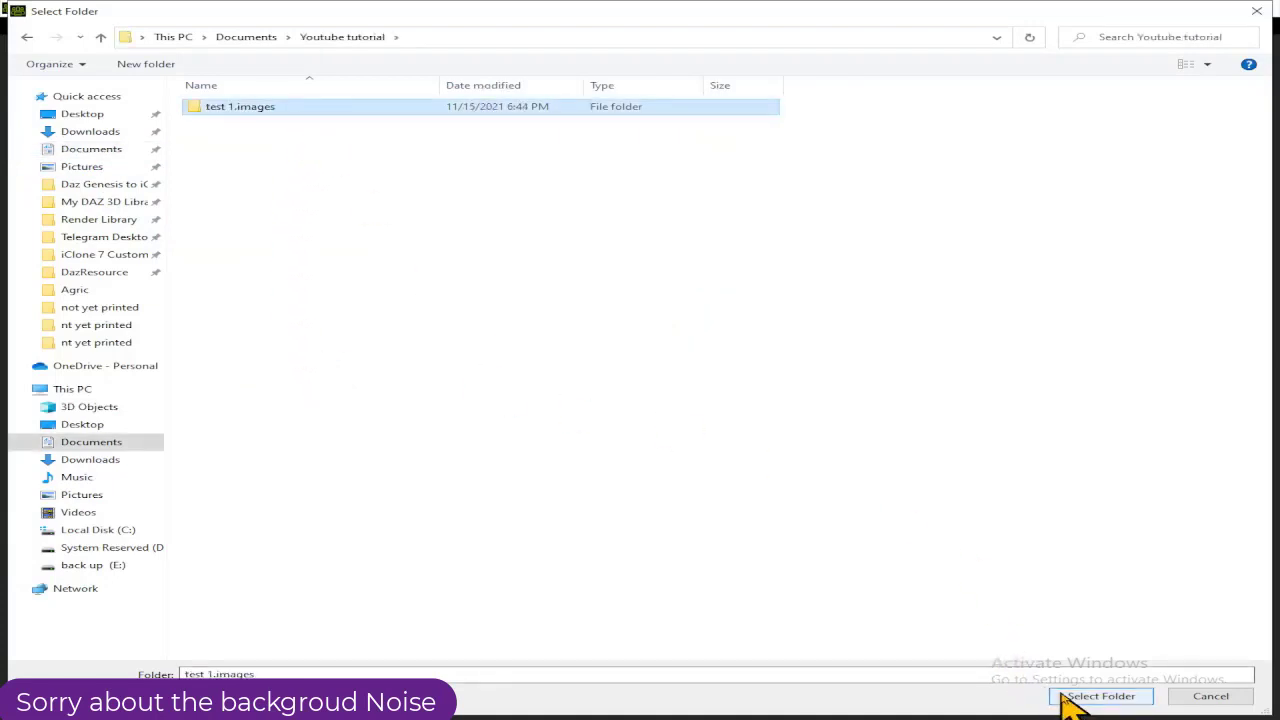
click(1098, 696)
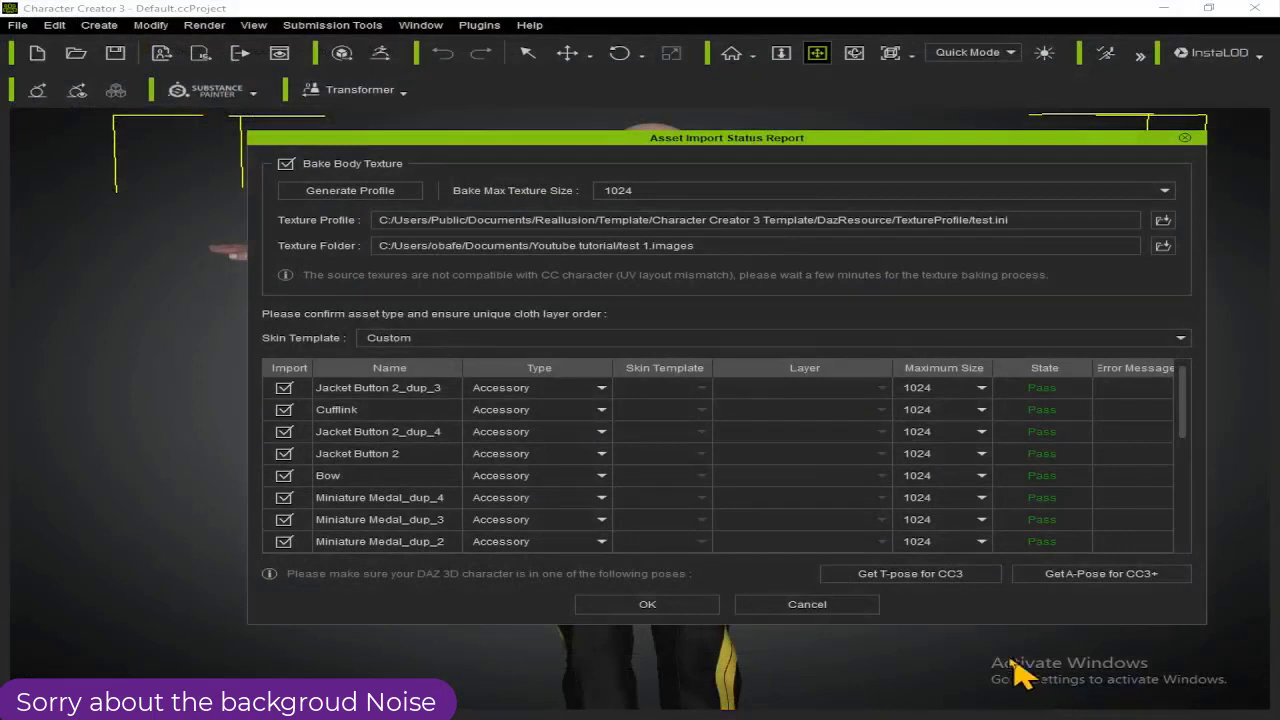
click(680, 606)
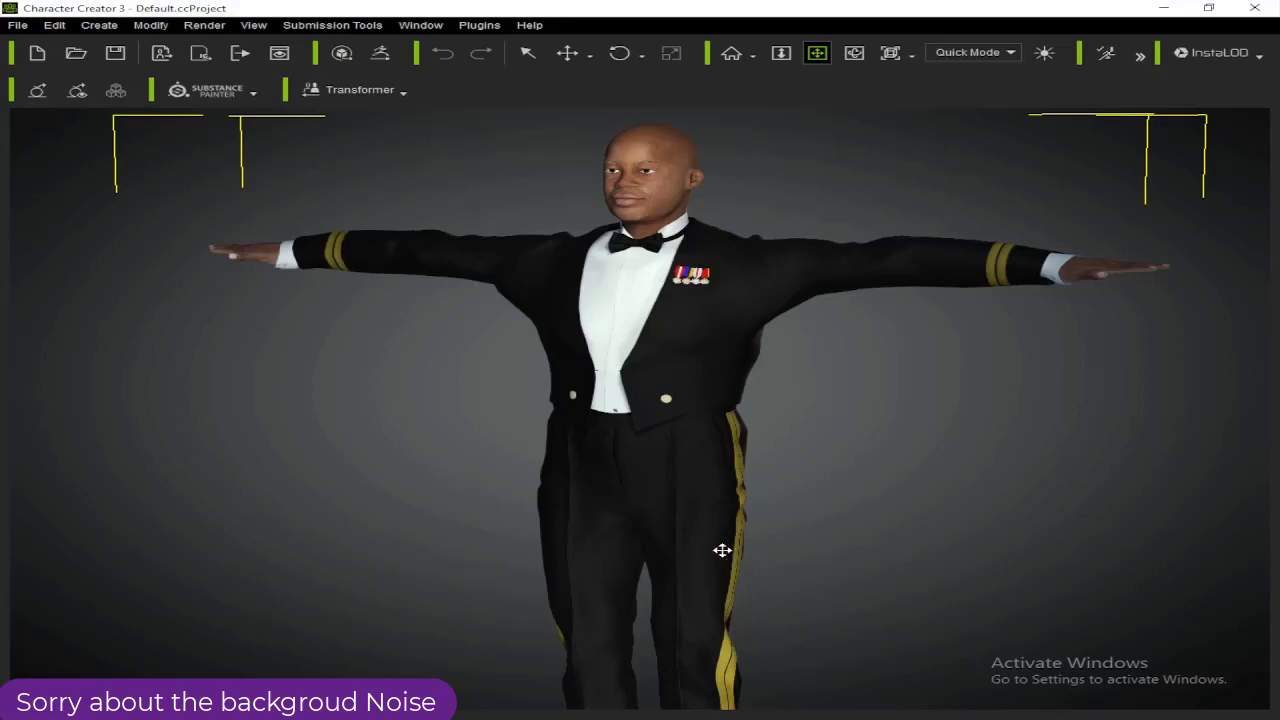
- Examine the baked character's full body and upper body from the front and at an angle
scroll(656, 468, down, 5)
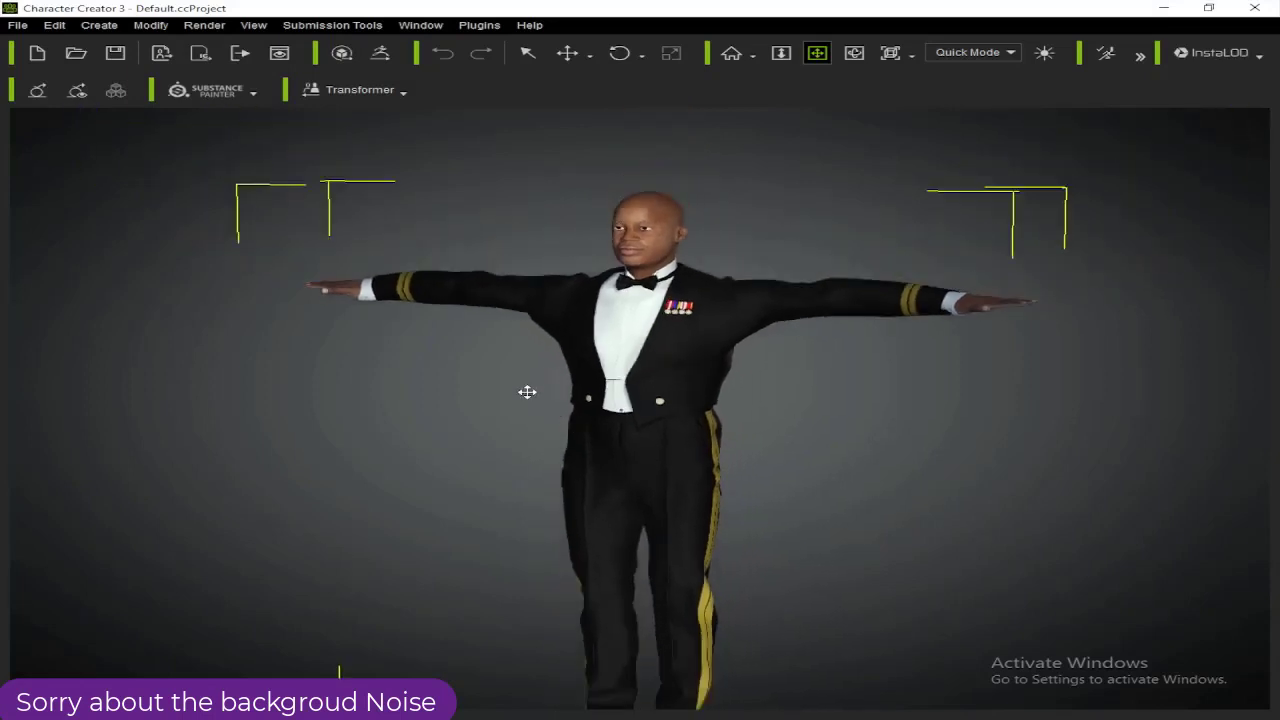
middle_drag(526, 391, 584, 446)
right_drag(584, 446, 719, 455)
key(f)
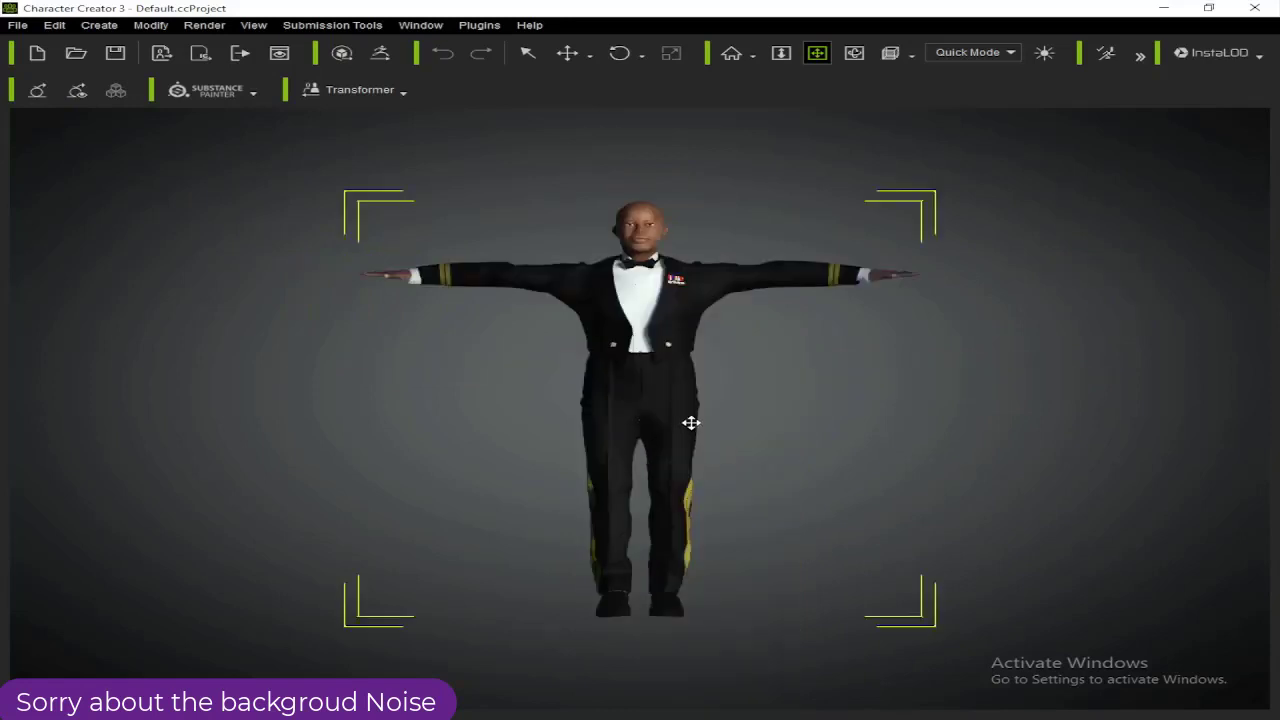
scroll(691, 419, up, 3)
scroll(691, 419, up, 3)
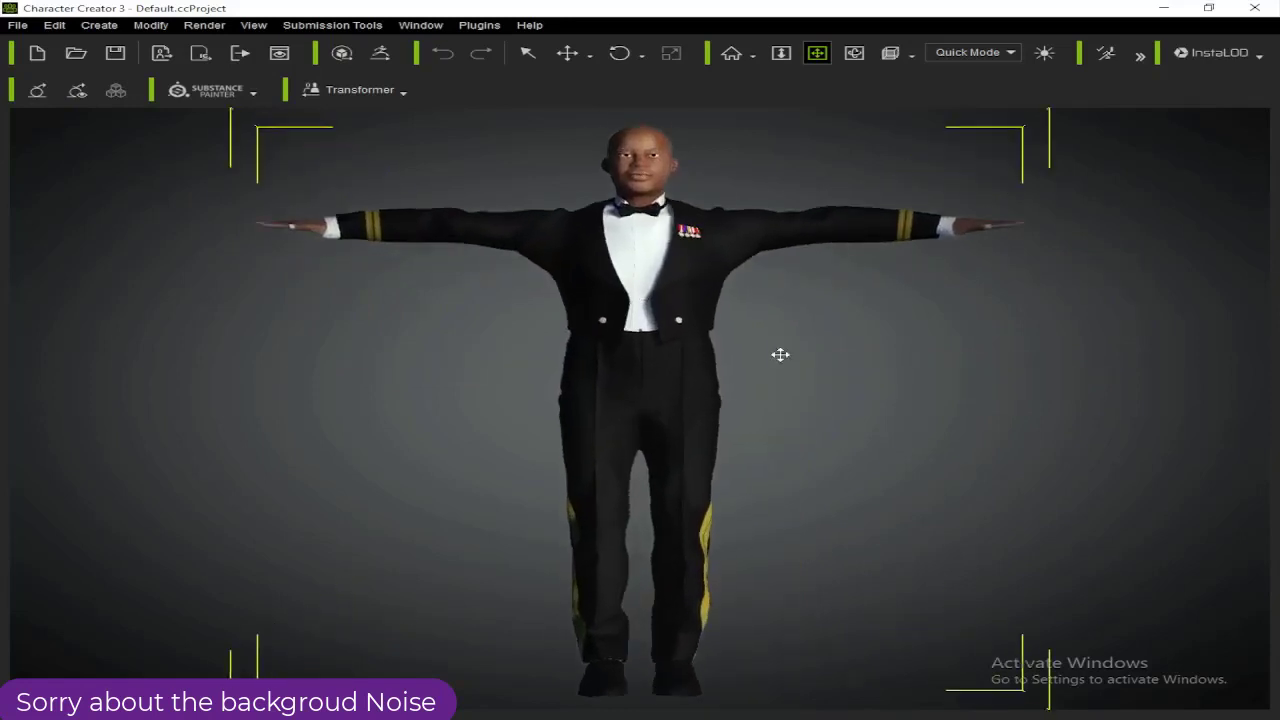
scroll(782, 391, up, 4)
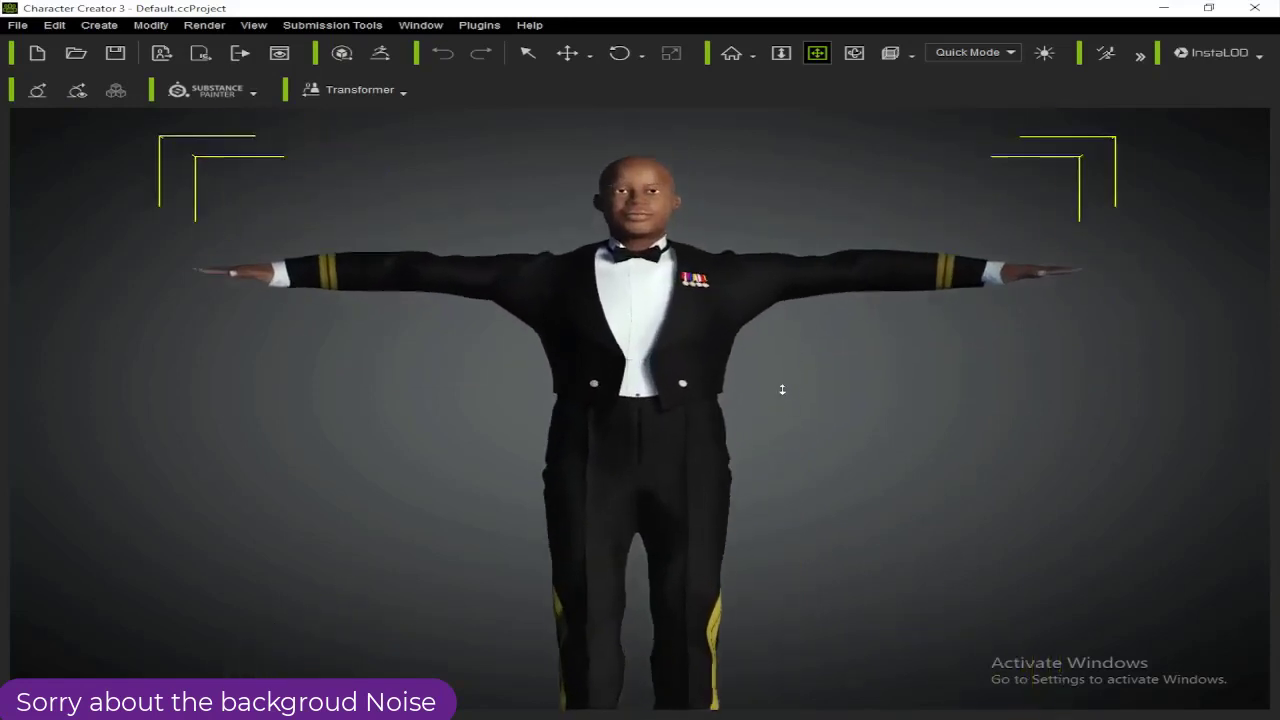
scroll(798, 368, down, 3)
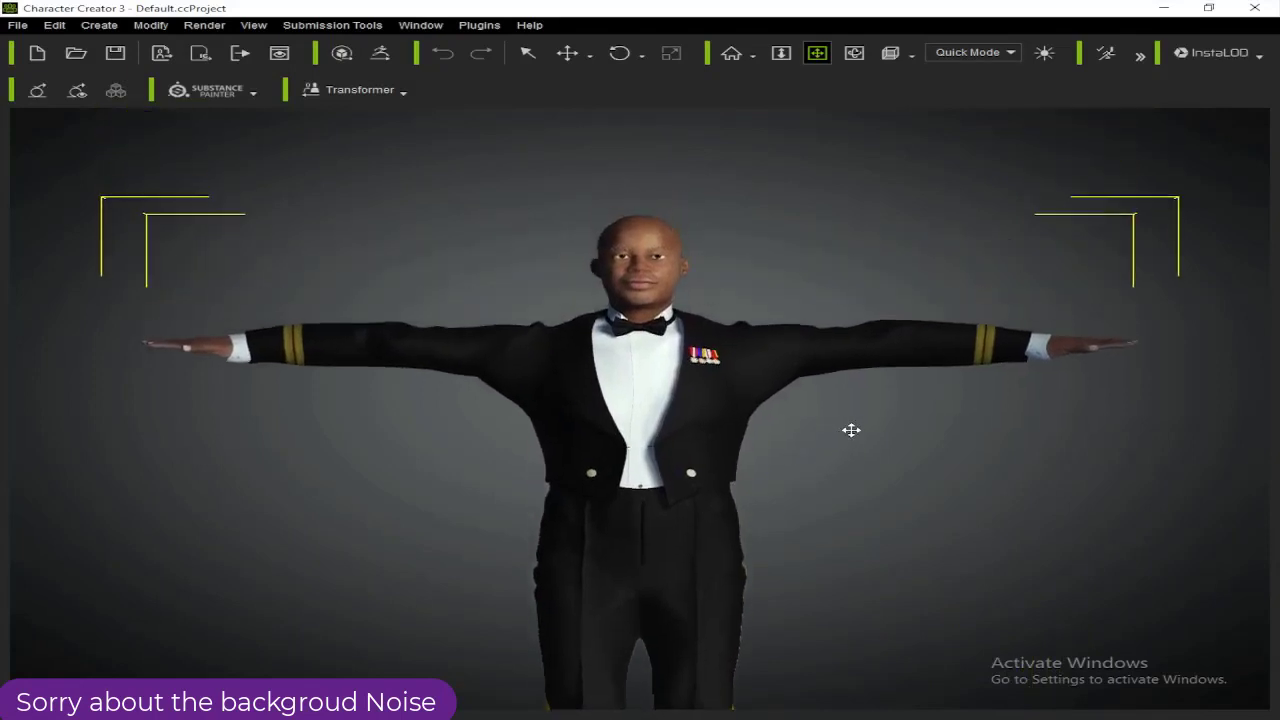
right_drag(797, 437, 719, 417)
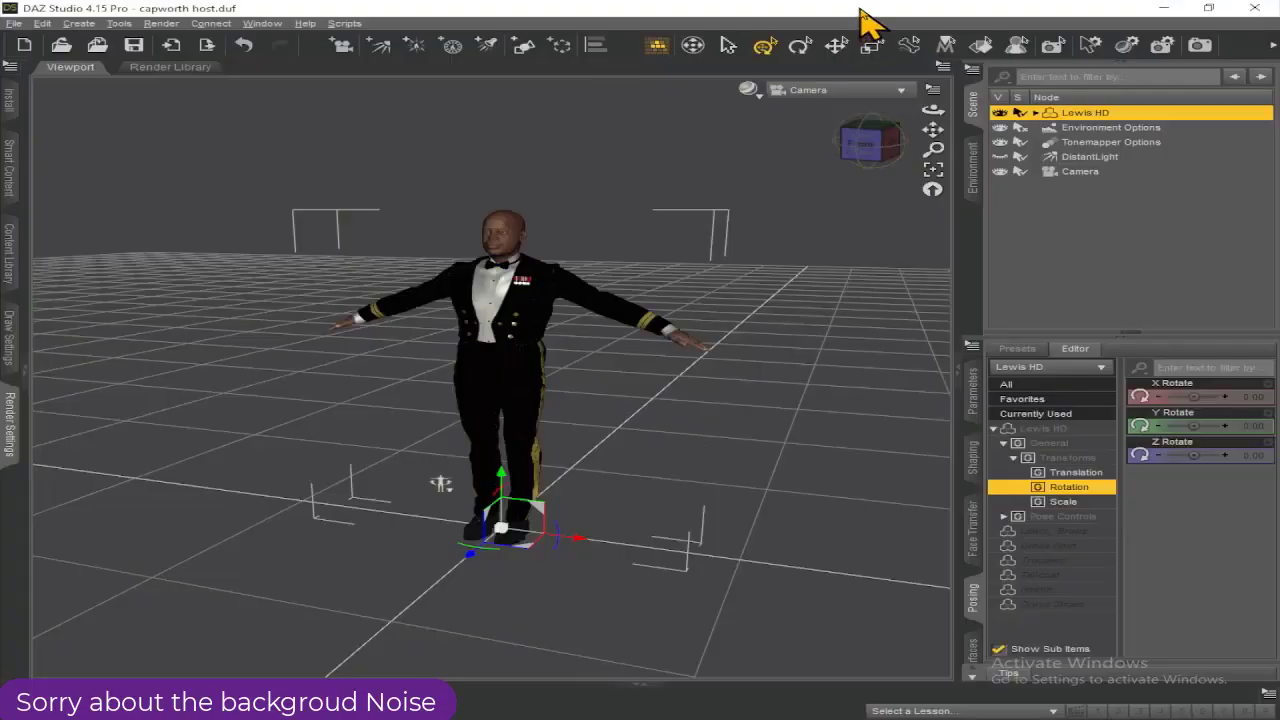
- Place DAZ Studio and Character Creator 3 side by side and collapse DAZ Studio's side panes to widen its viewport
drag(863, 20, 1, 200)
click(810, 240)
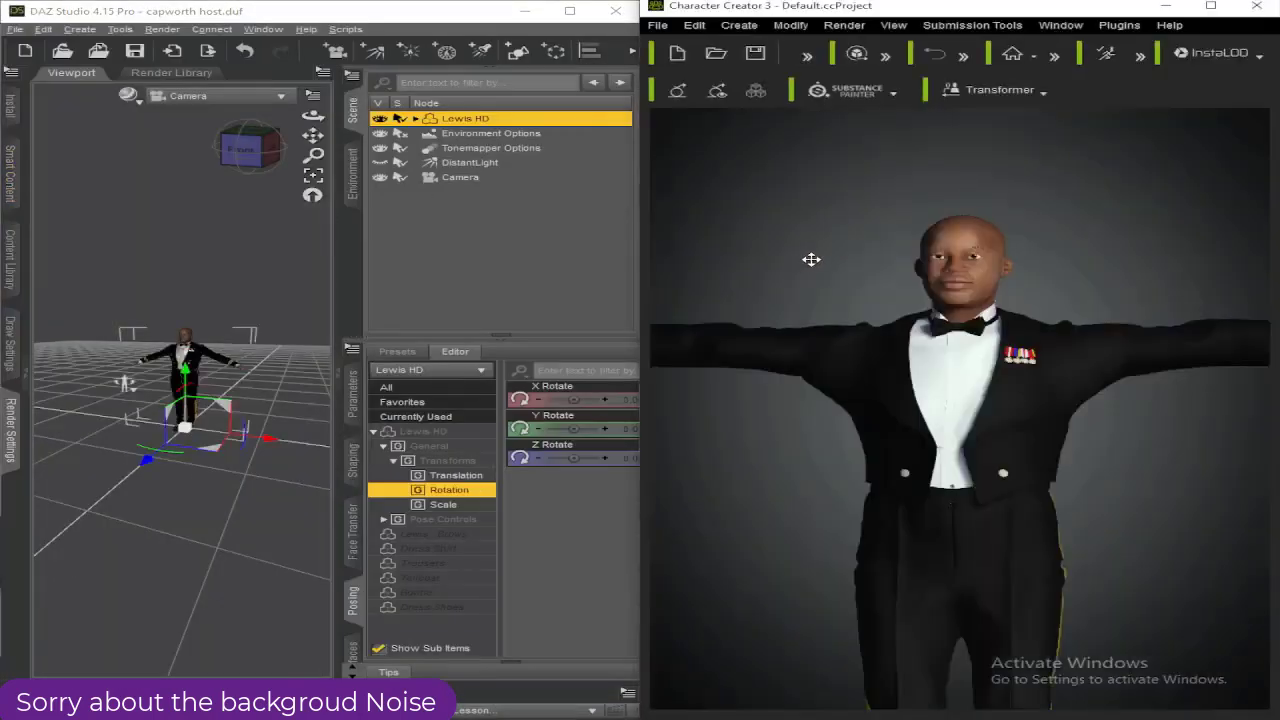
click(350, 605)
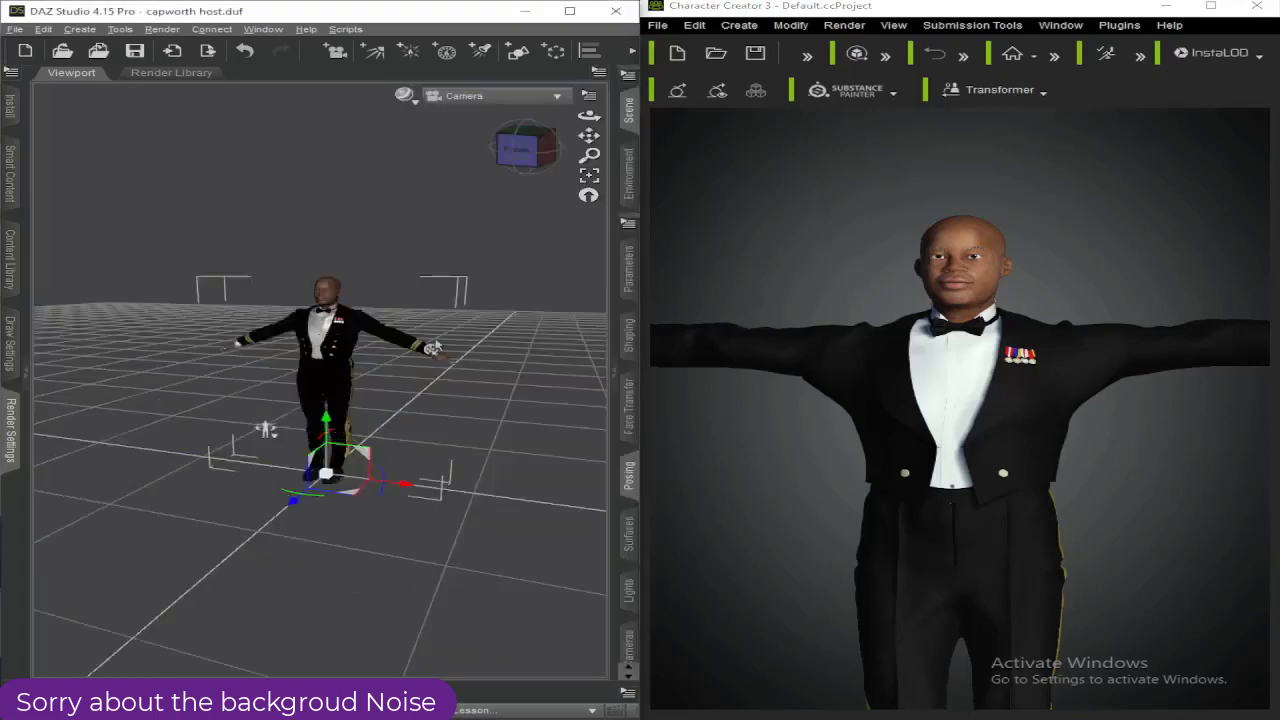
- Compare the original character's figure and outfit in DAZ Studio with the imported character in Character Creator 3
scroll(432, 347, up, 8)
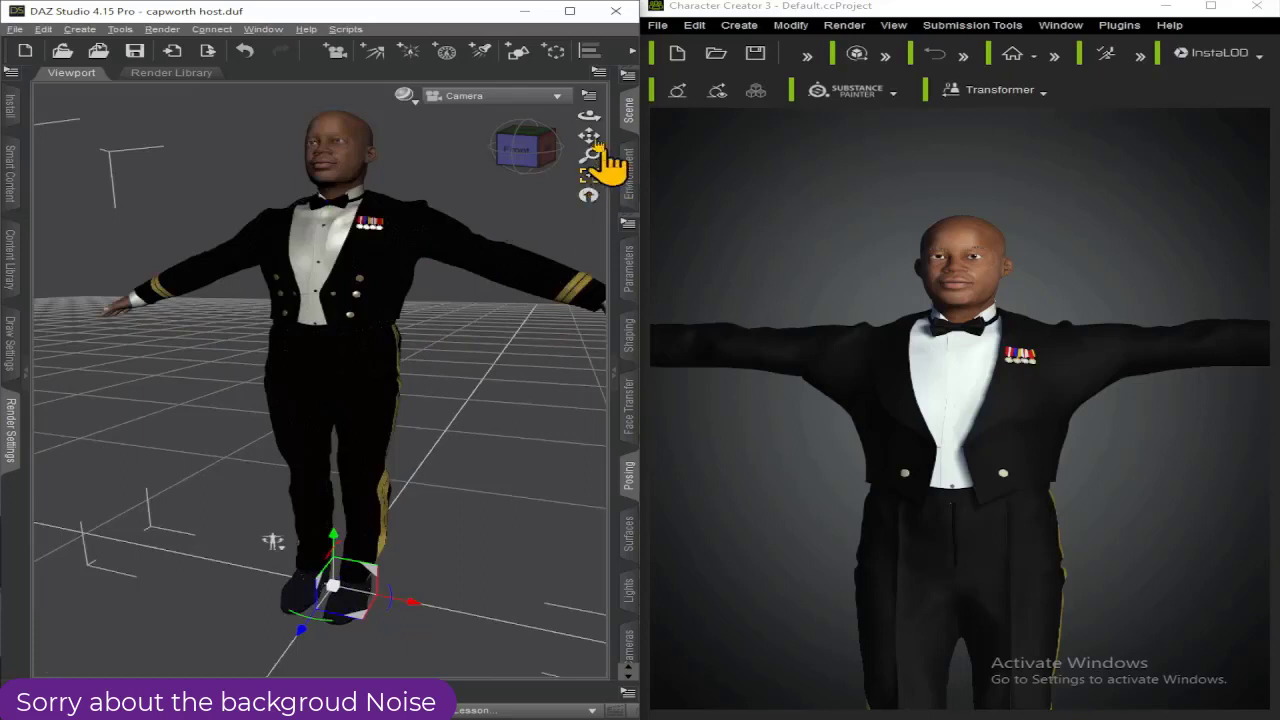
drag(586, 130, 528, 206)
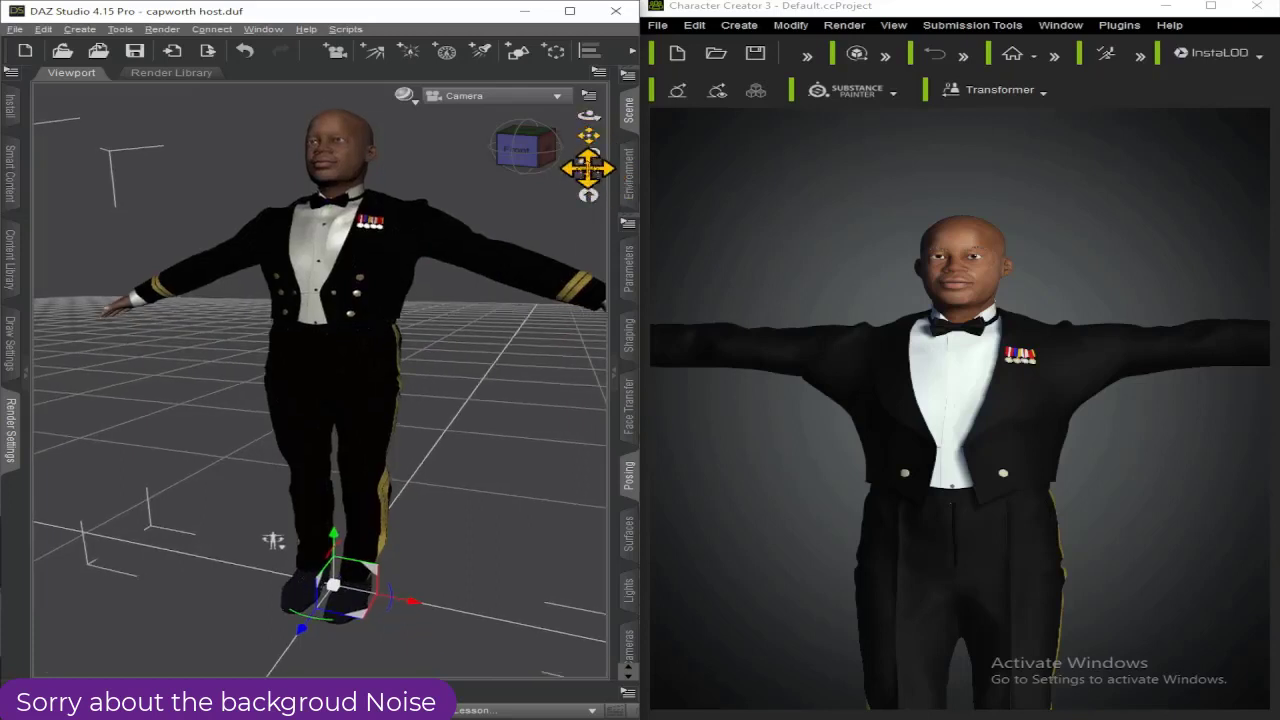
scroll(440, 215, up, 6)
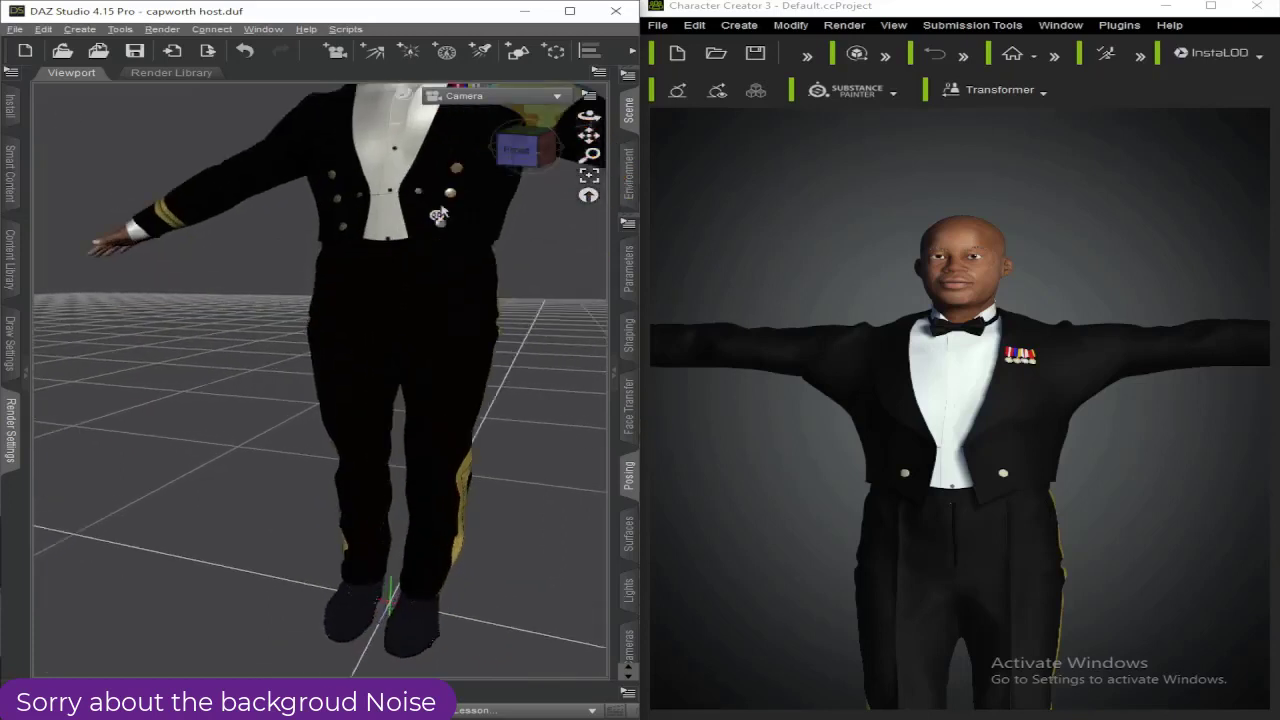
scroll(440, 215, down, 6)
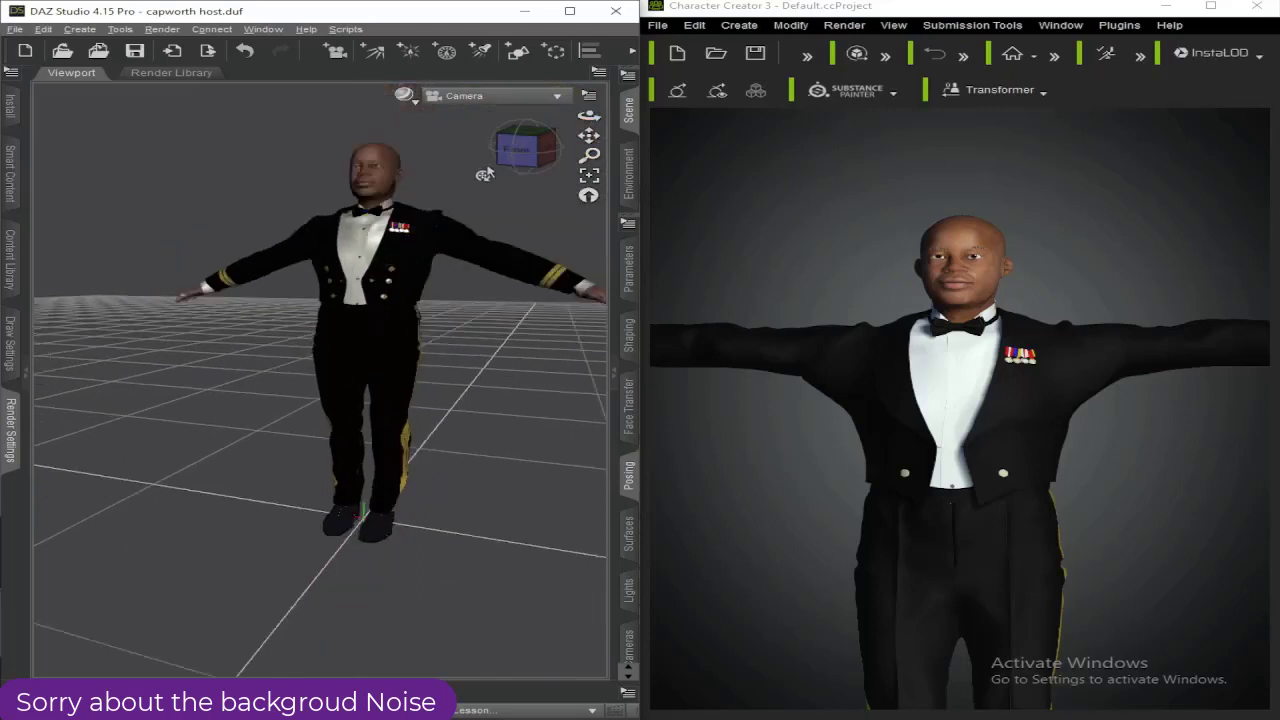
scroll(485, 175, up, 3)
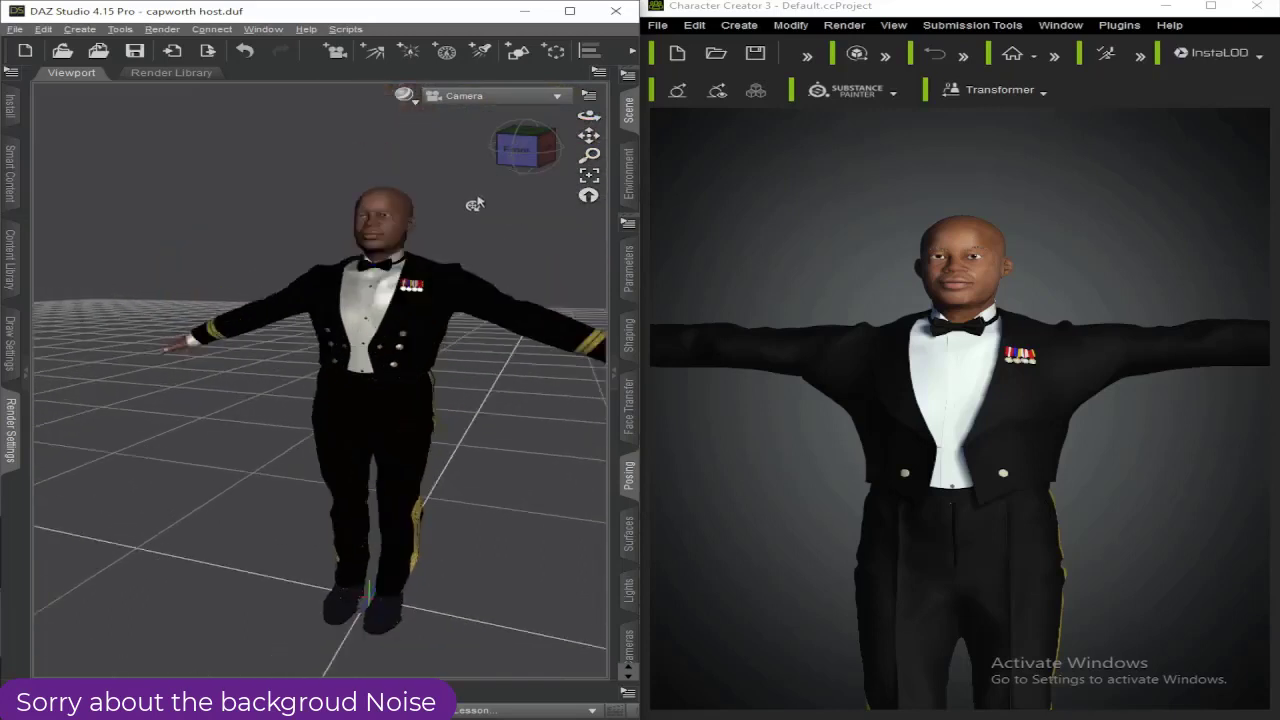
scroll(475, 204, up, 2)
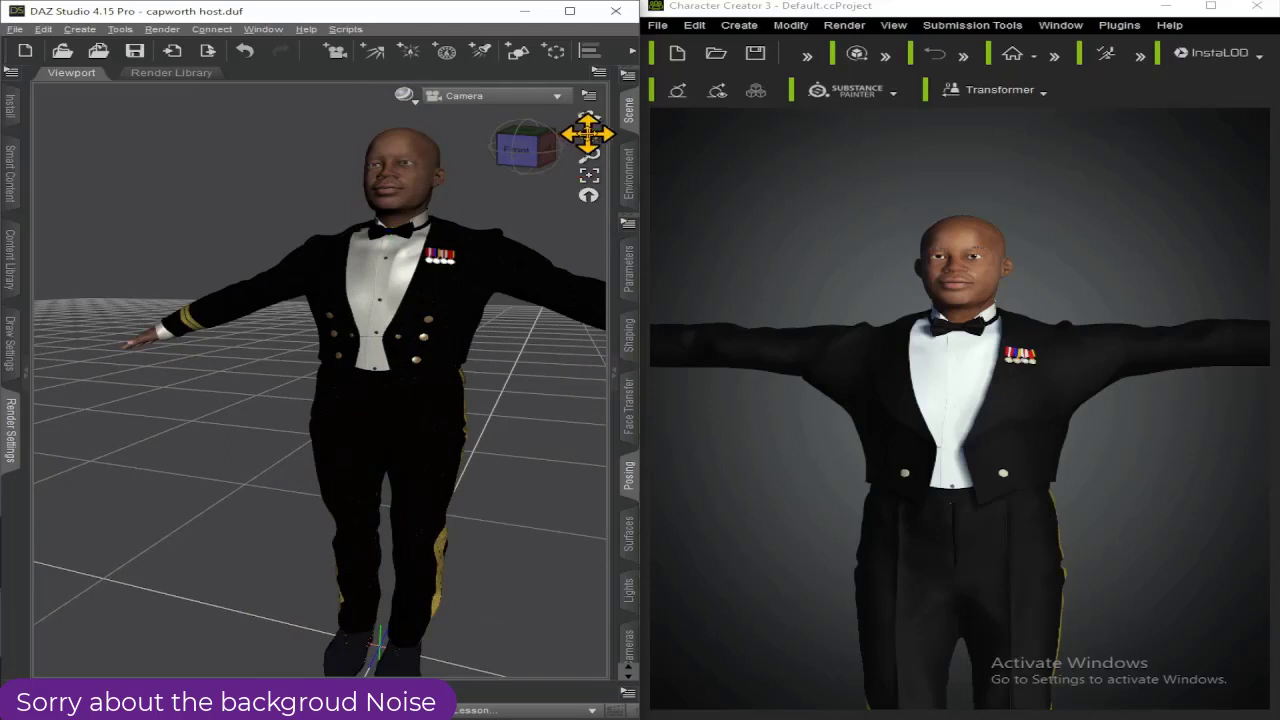
drag(587, 132, 588, 133)
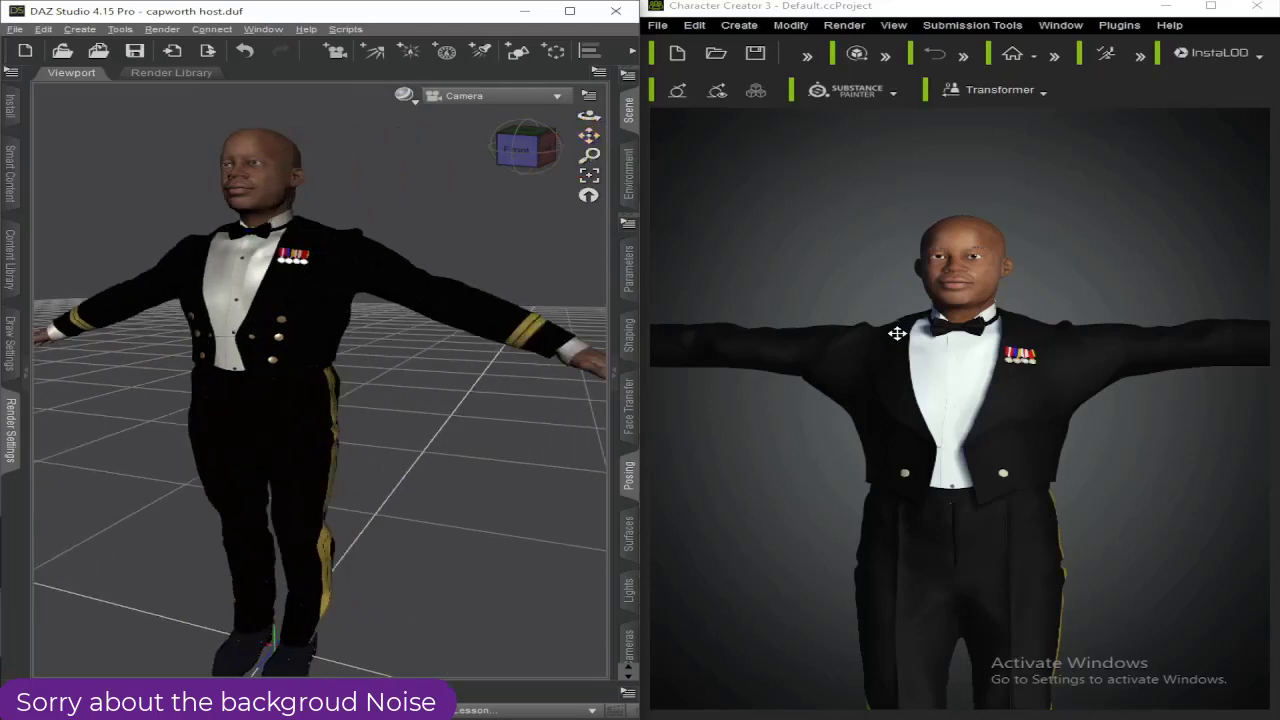
drag(898, 322, 897, 334)
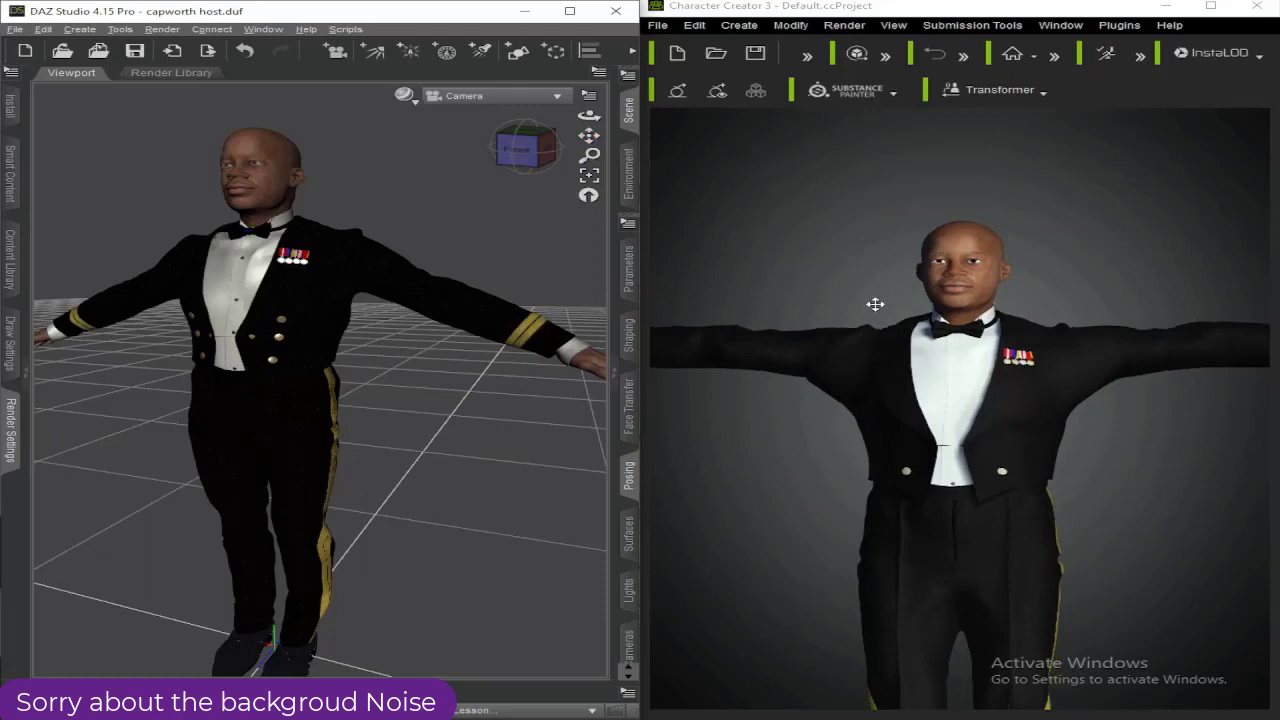
scroll(870, 299, down, 1)
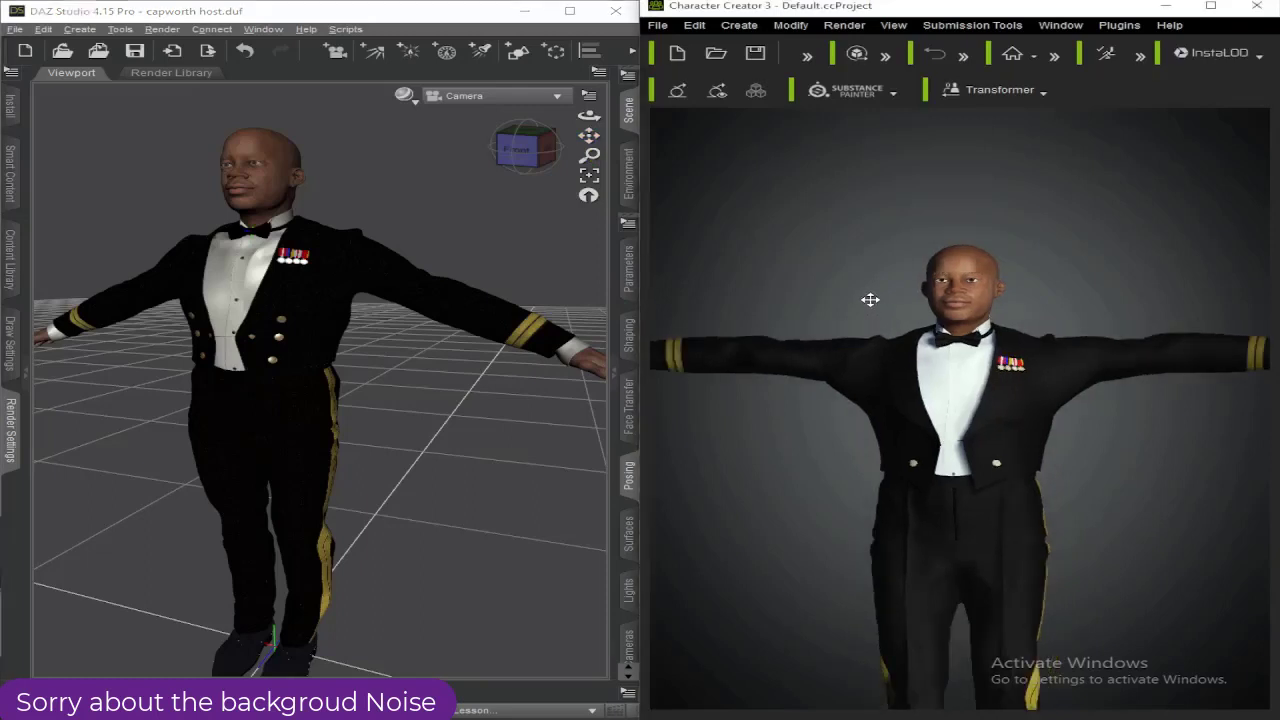
mouse_move(870, 299)
middle_down()
mouse_move(854, 211)
mouse_move(872, 293)
middle_up()
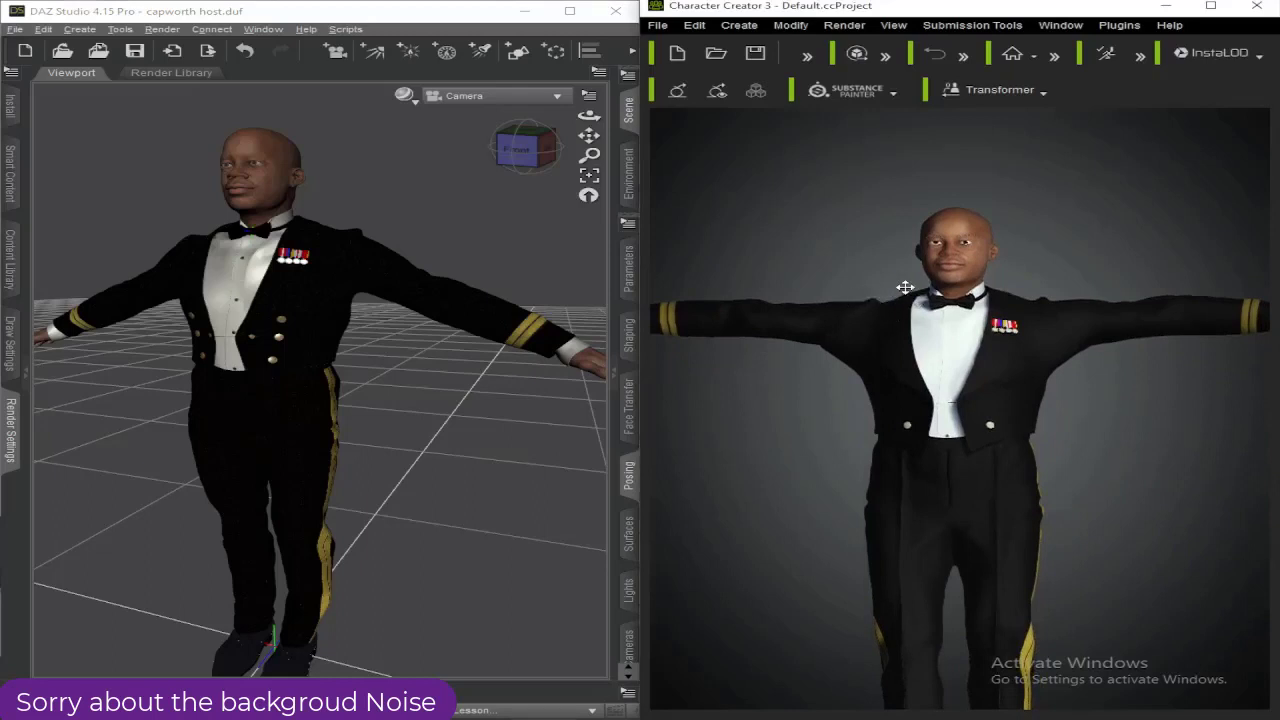
- Frame the original's head in DAZ Studio, compare it with the imported face up close, and maximize Character Creator 3
click(262, 200)
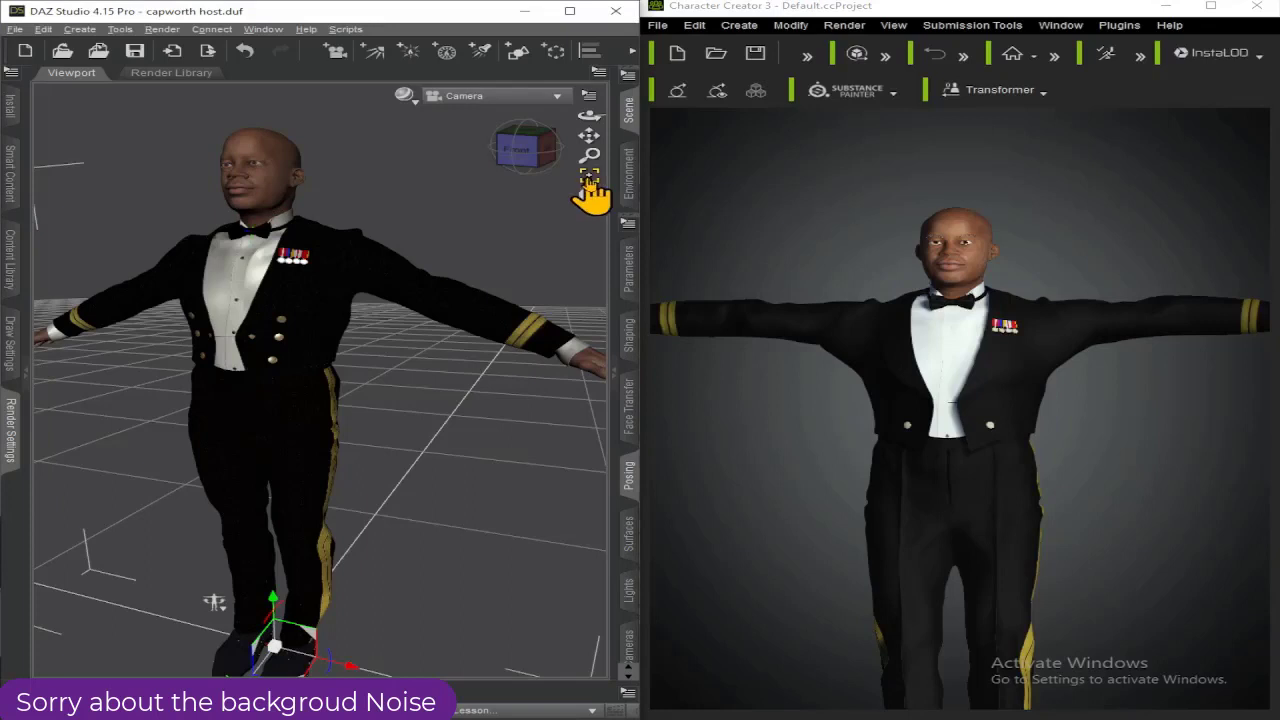
click(267, 193)
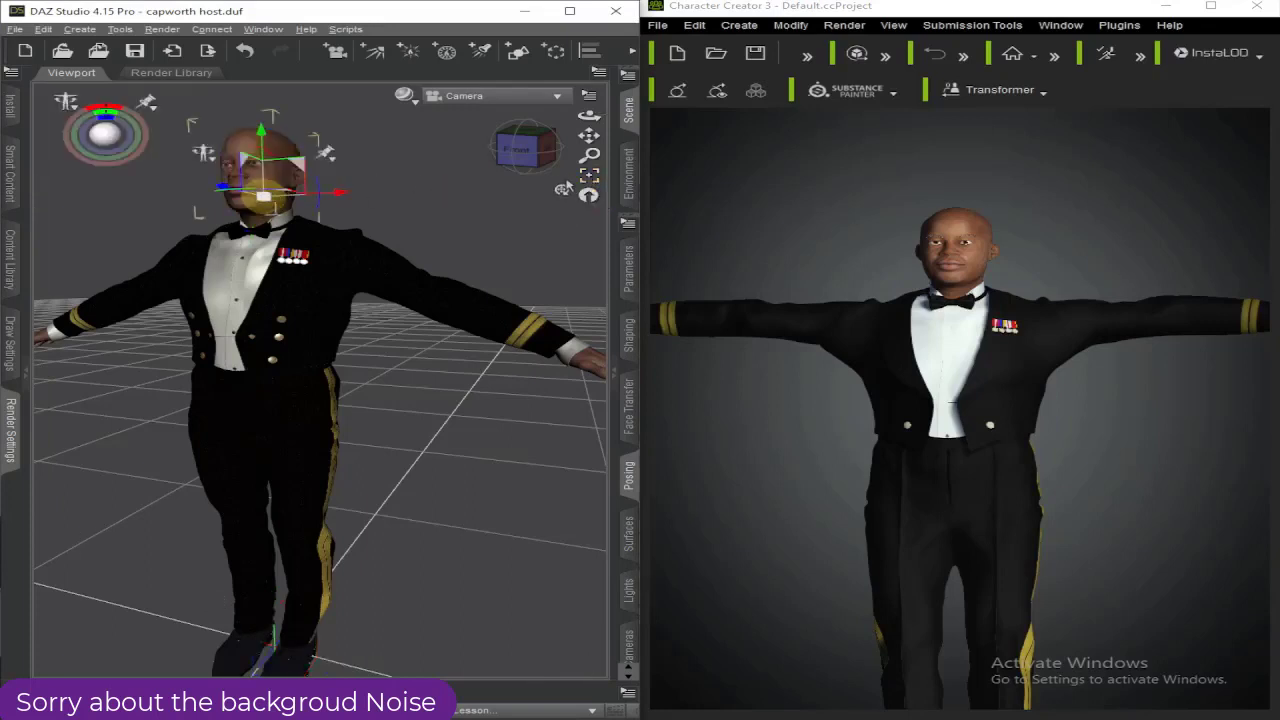
click(589, 177)
scroll(475, 328, up, 5)
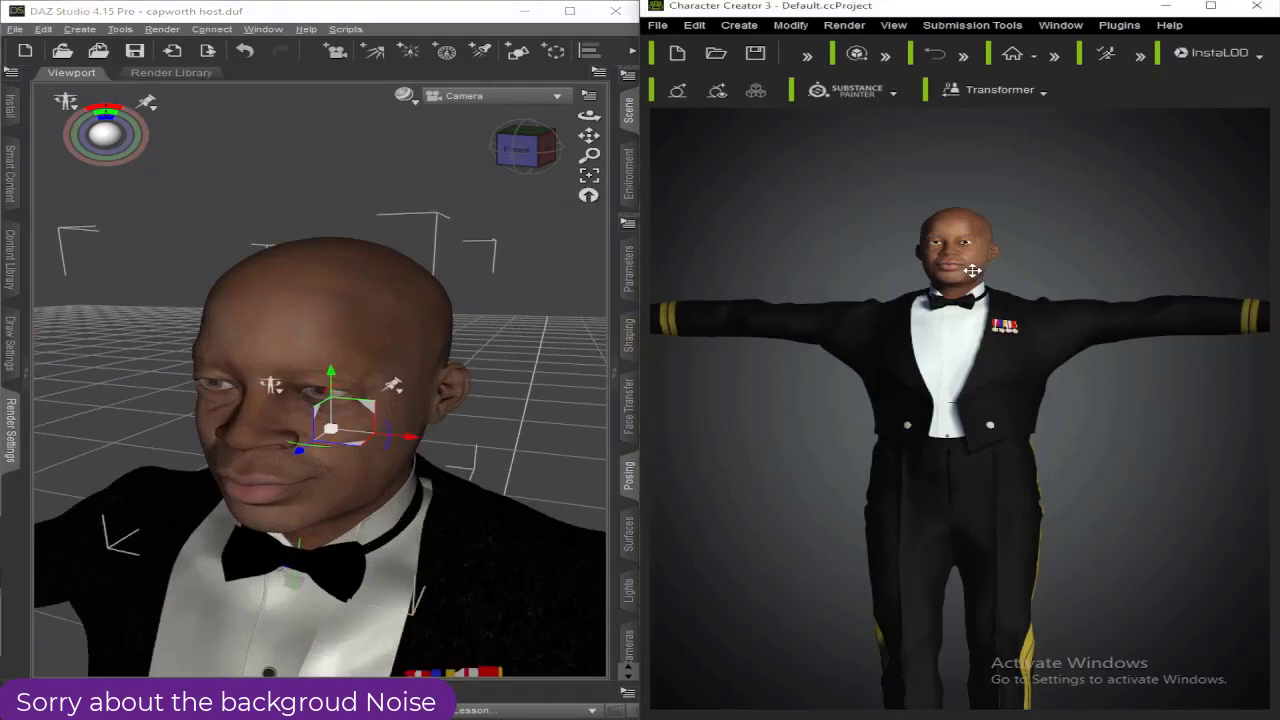
scroll(985, 268, up, 5)
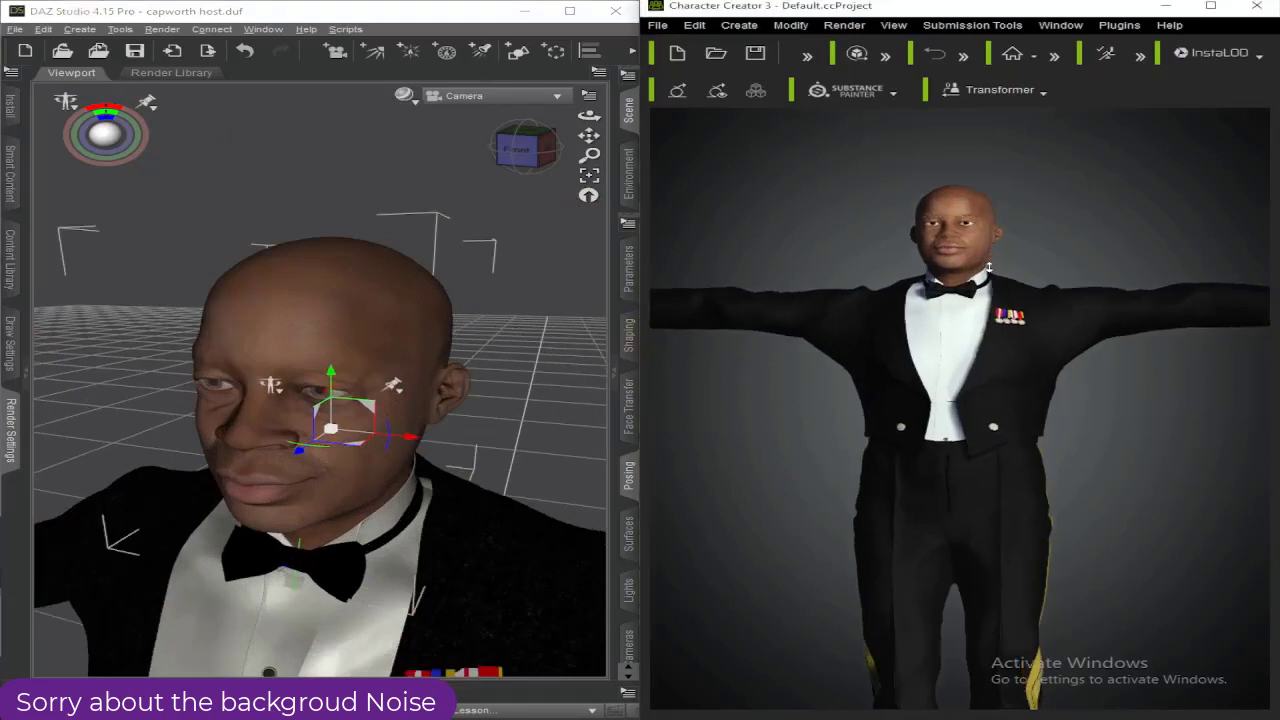
middle_drag(988, 266, 997, 328)
scroll(997, 328, up, 5)
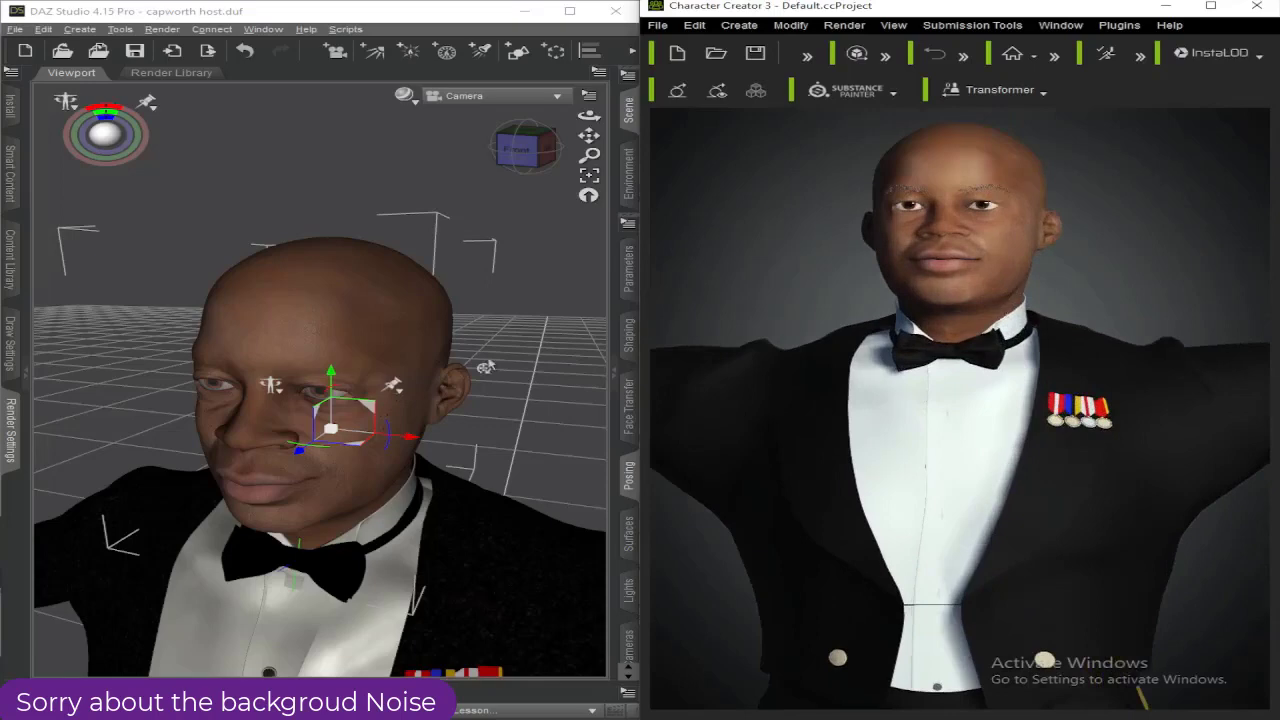
click(1197, 8)
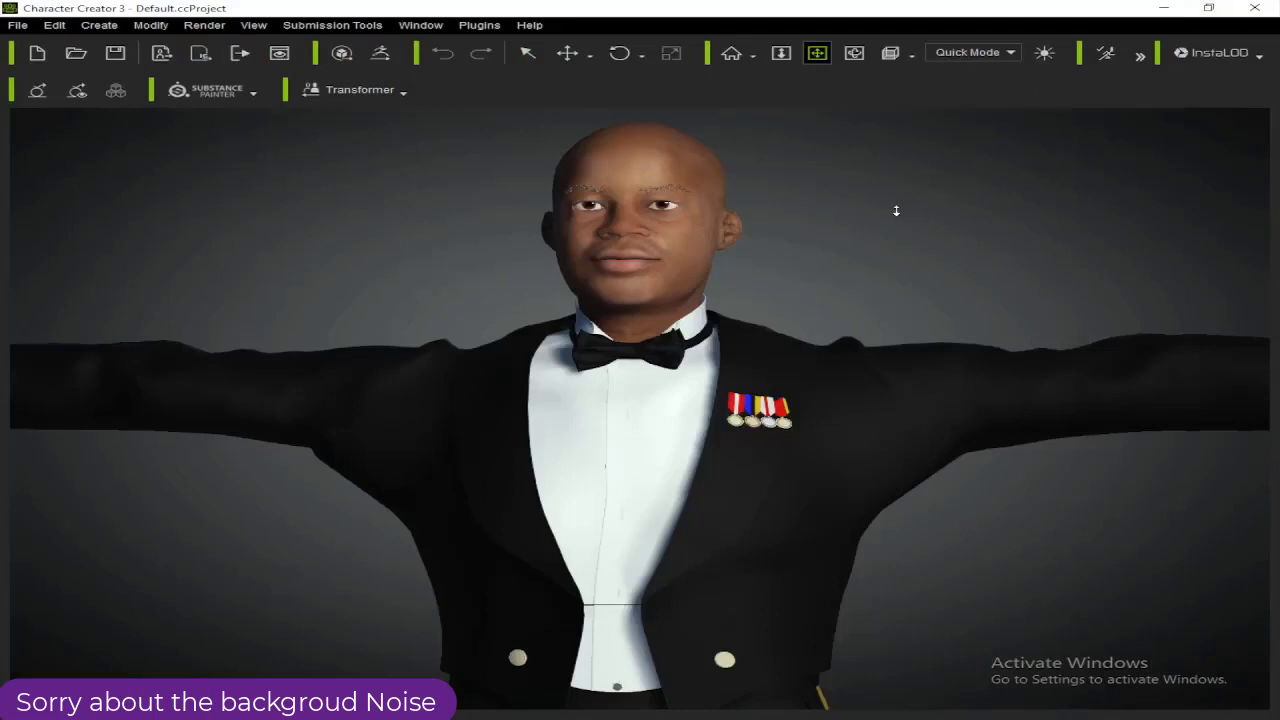
- Frame the imported character from head to feet and examine the full figure in its uniform
scroll(896, 210, down, 3)
scroll(896, 210, down, 3)
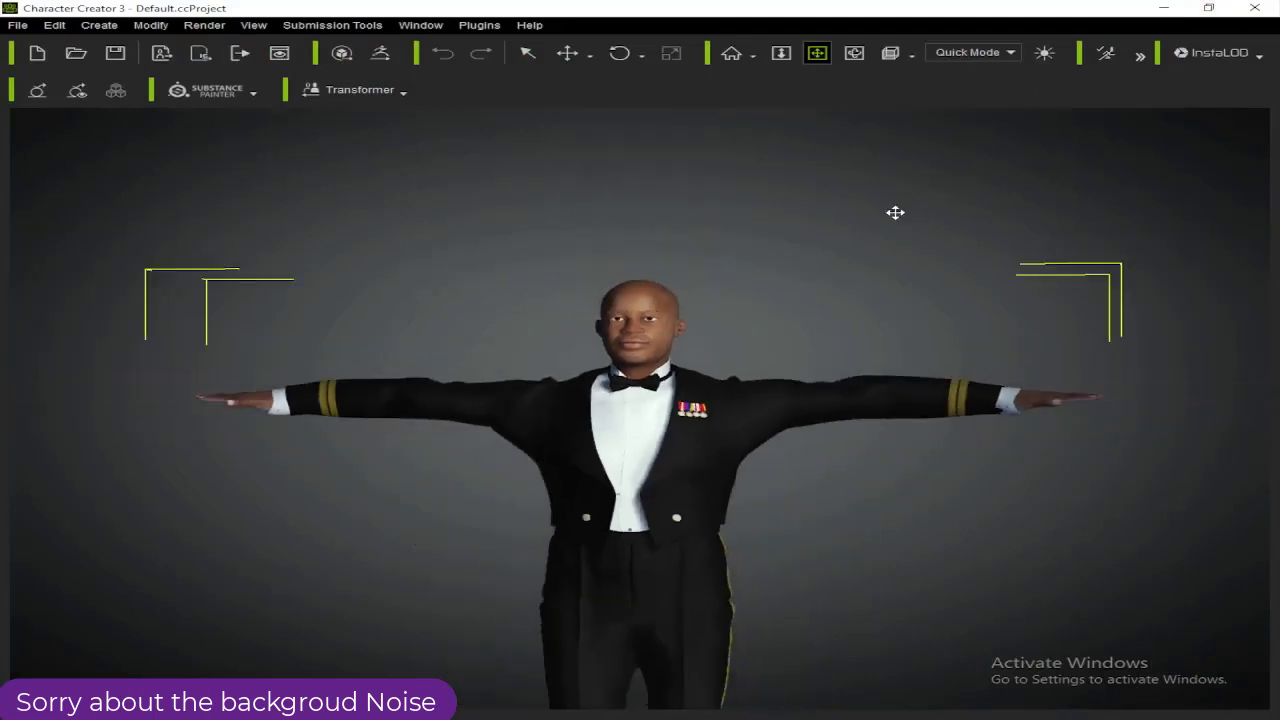
drag(814, 220, 831, 246)
scroll(797, 288, down, 3)
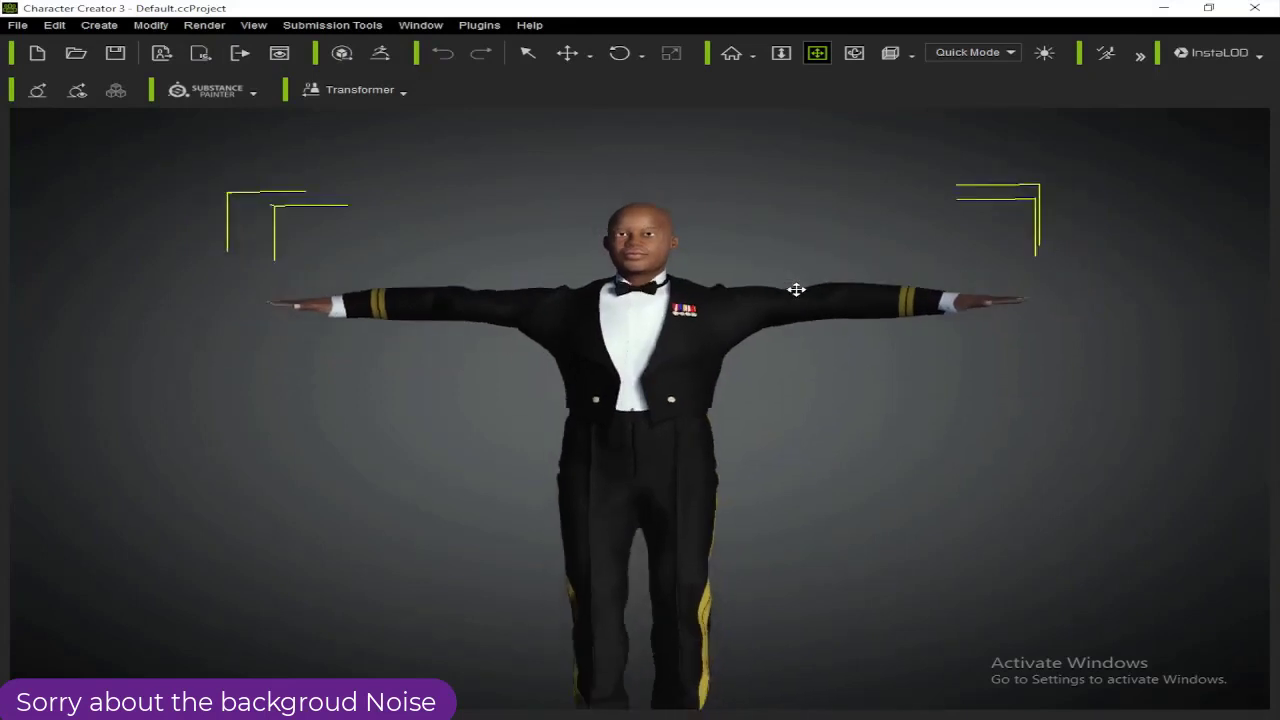
right_drag(847, 301, 720, 309)
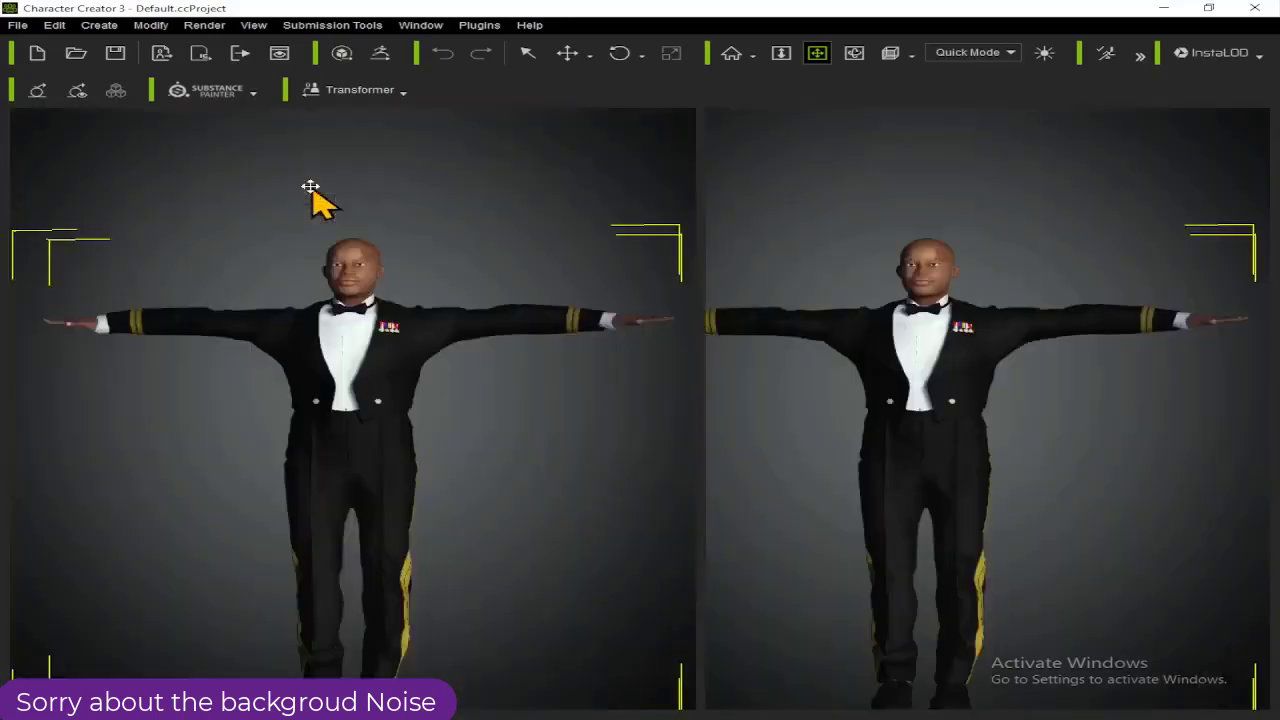
- Show the character's material list and pick the Std_Skin_Head material from the character's head
key(F3)
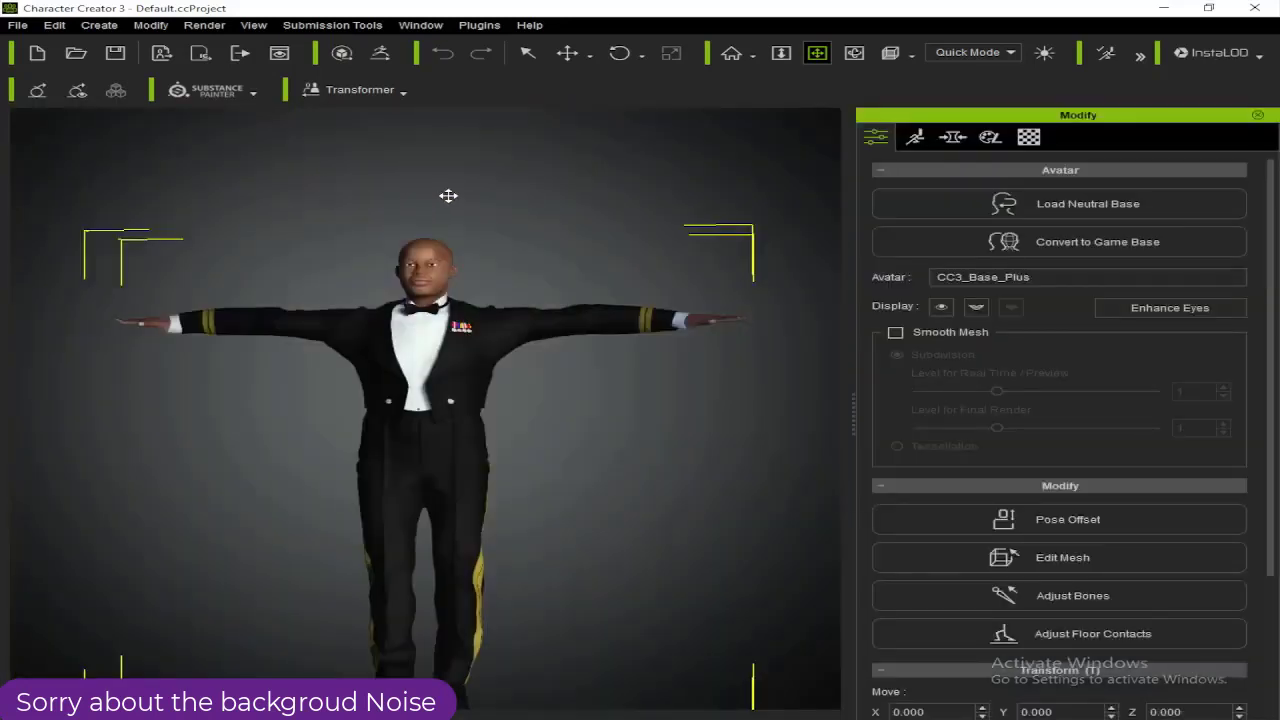
click(1029, 137)
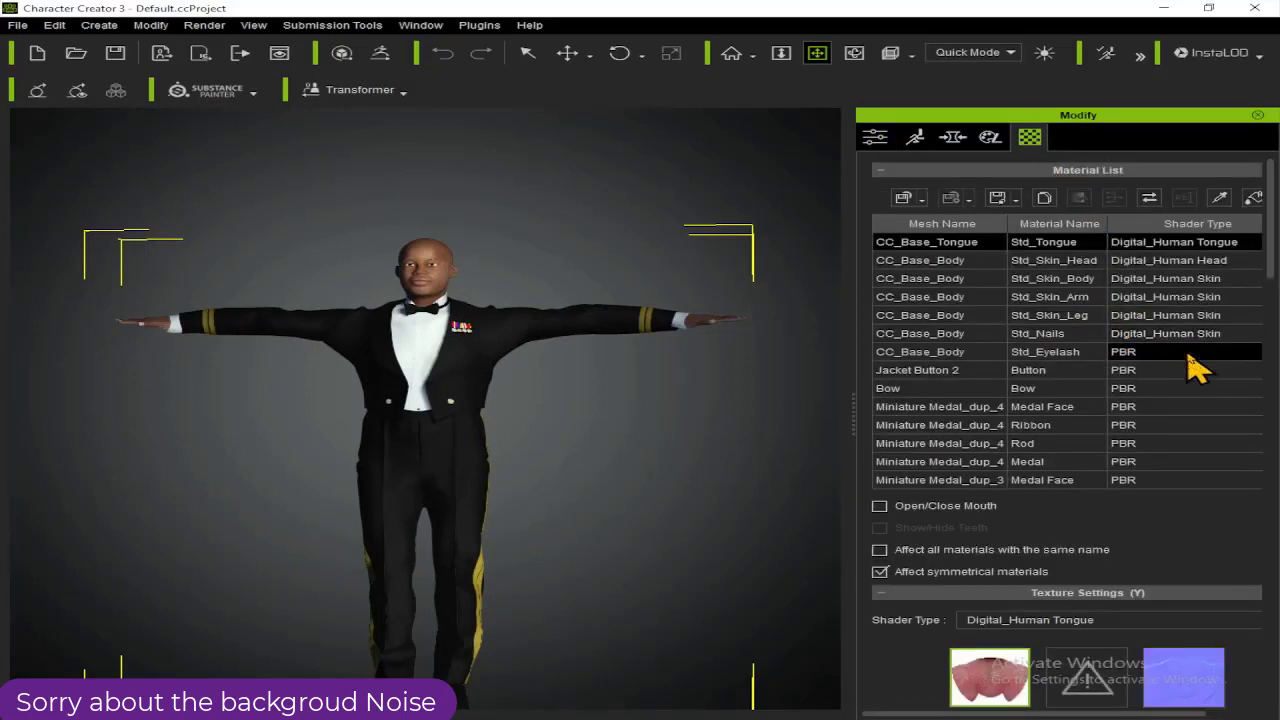
scroll(1120, 348, down, 1)
click(1219, 198)
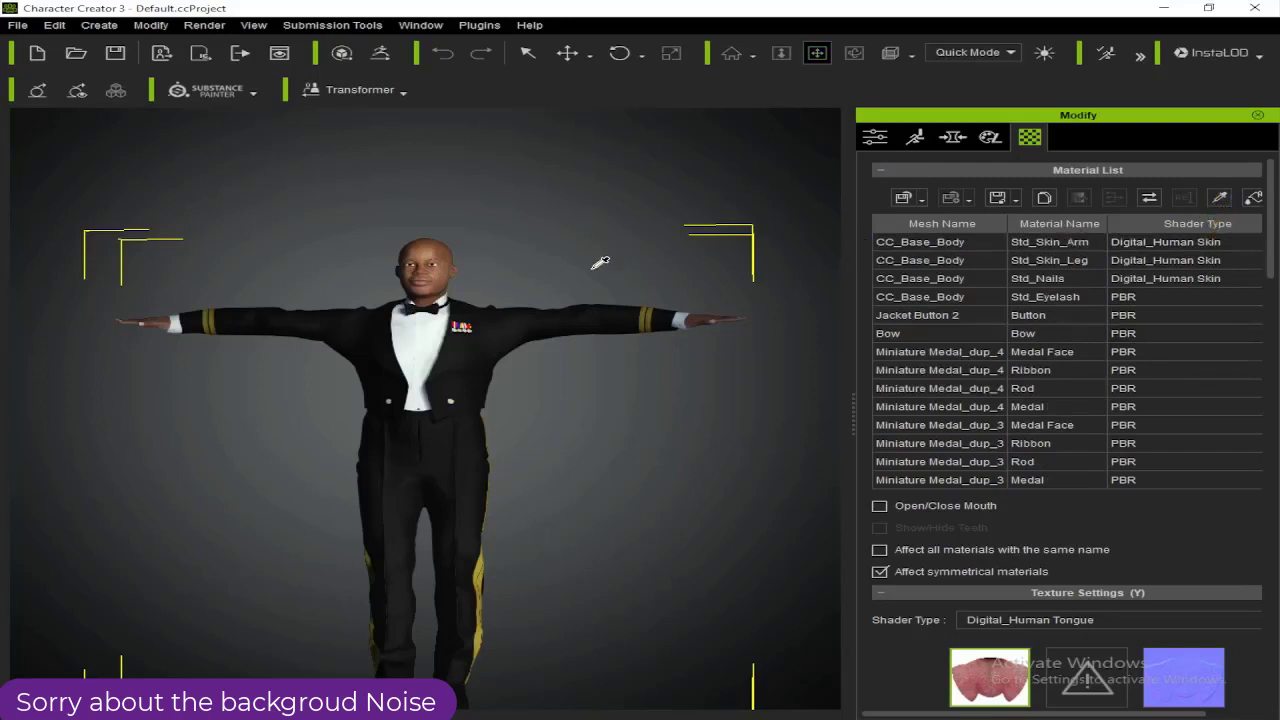
click(436, 248)
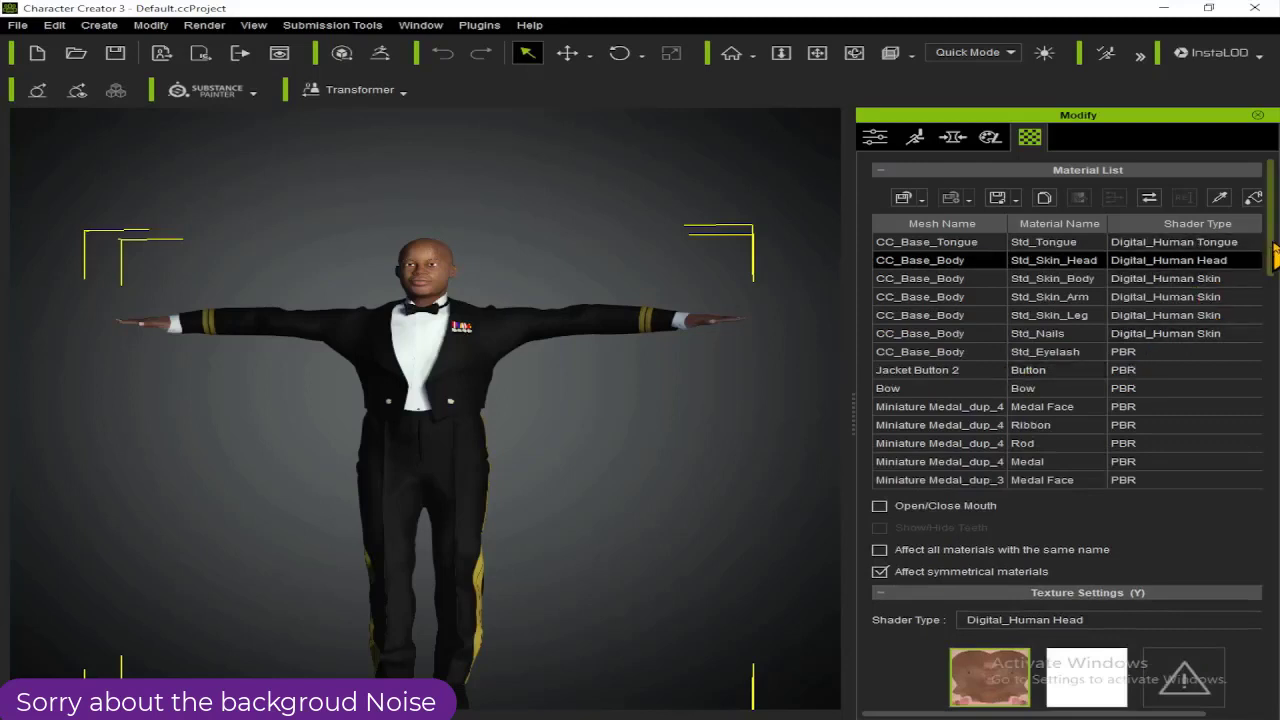
- Preview the head material's Base Color texture enlarged in its texture settings, and close the Modify panel
scroll(1274, 300, down, 3)
scroll(1276, 316, down, 5)
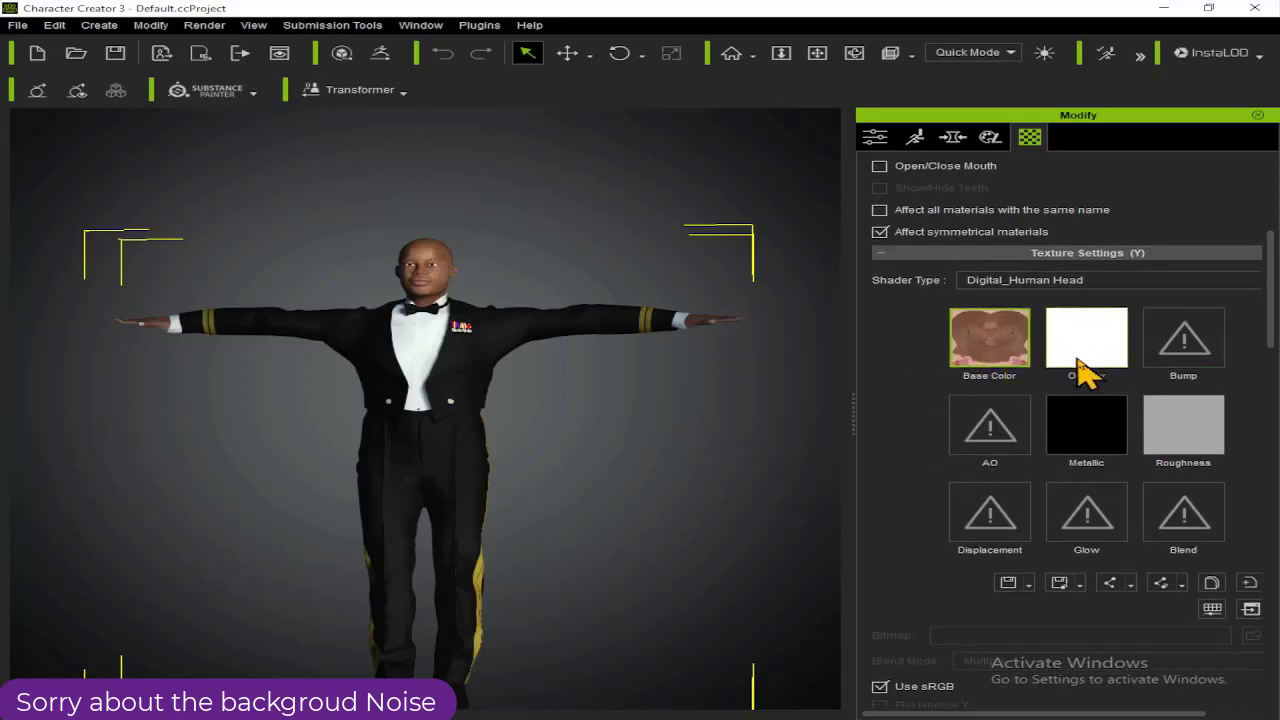
mouse_move(1010, 362)
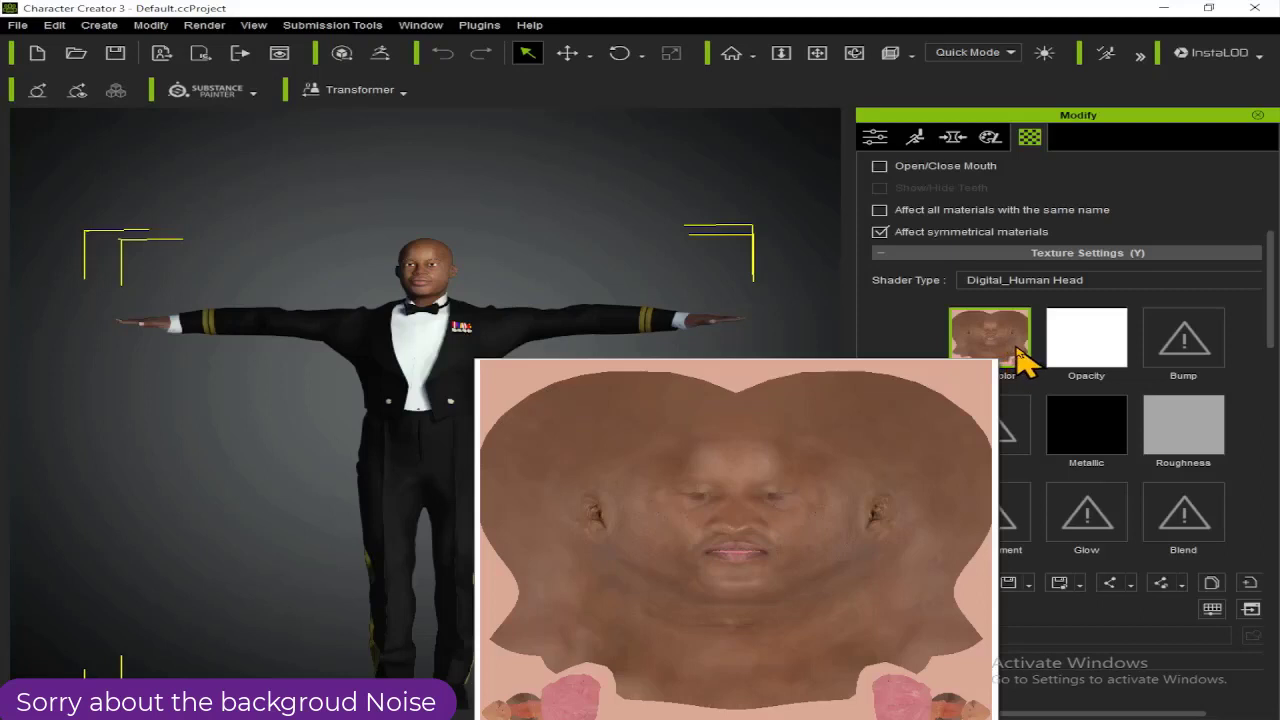
click(1257, 116)
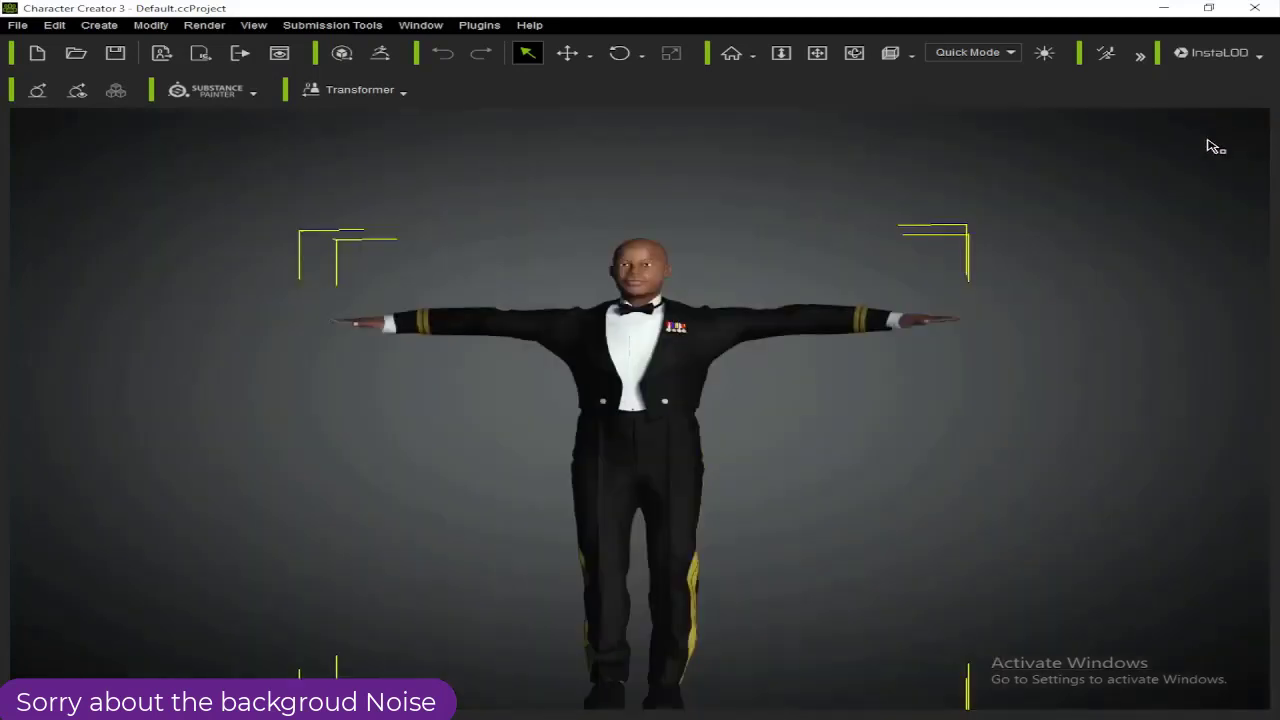